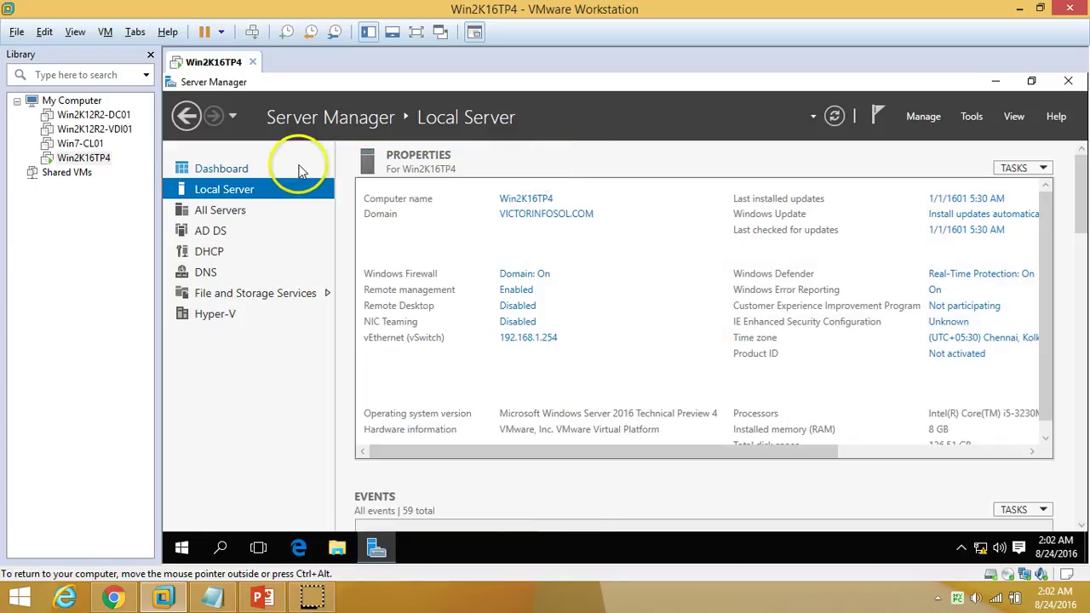
- Show the Server Manager dashboard with the installed roles and refresh the server's desktop
click(274, 168)
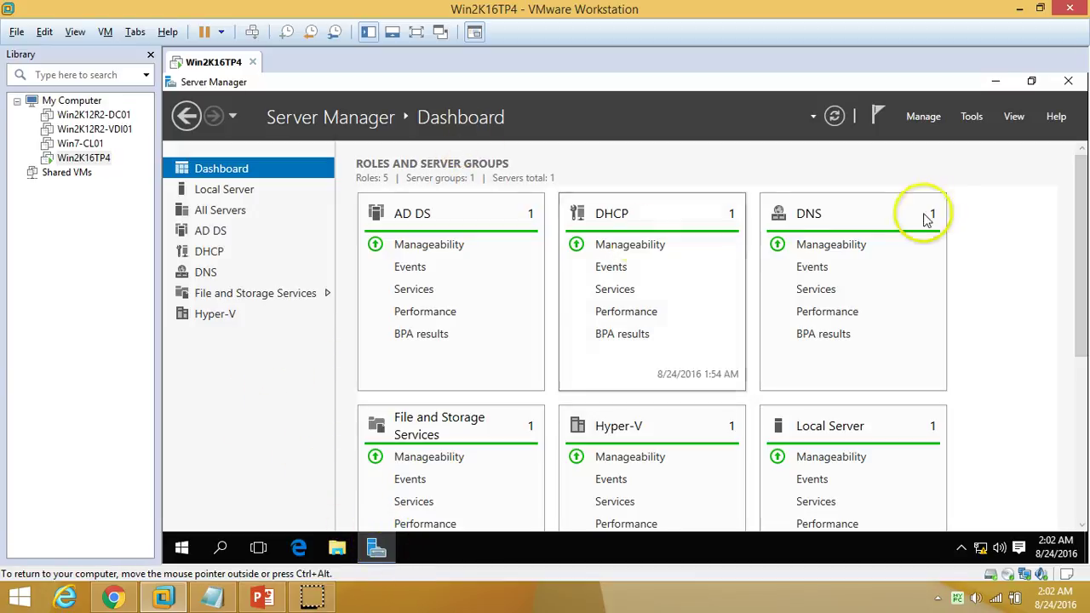
click(996, 83)
right_click(554, 205)
click(604, 252)
right_click(474, 182)
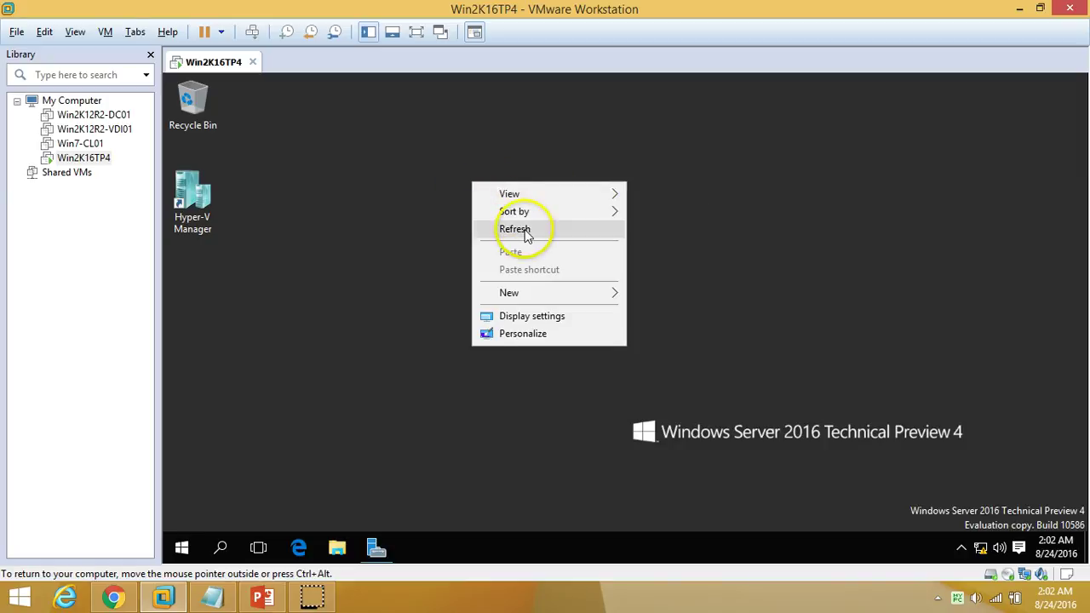
click(526, 236)
click(376, 547)
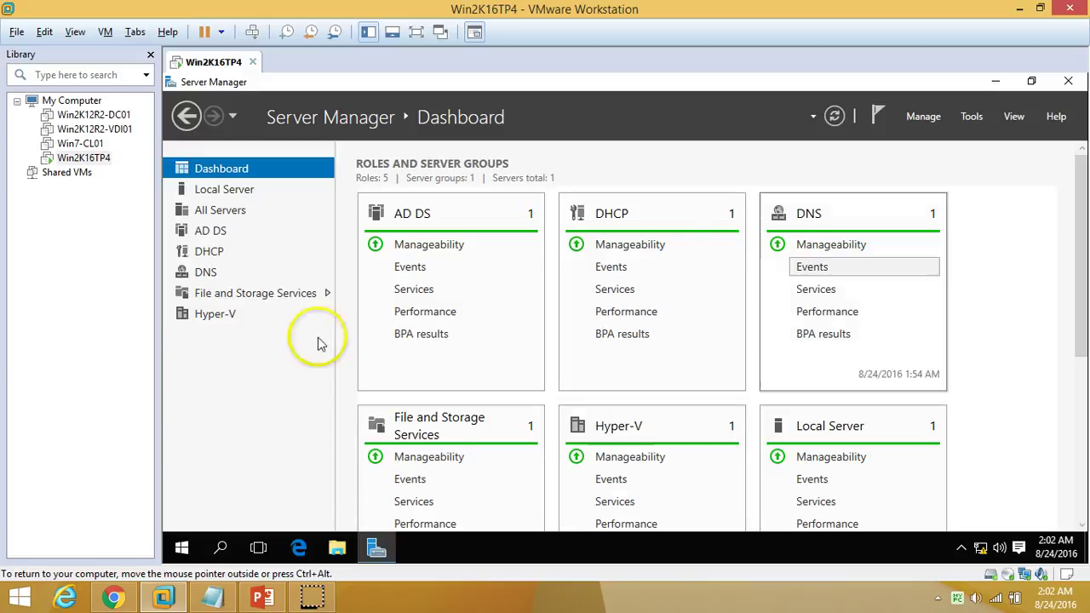
- Switch to the PowerPoint slide show to review the demo environment slide and return to the virtual machine
click(391, 548)
click(390, 548)
click(269, 598)
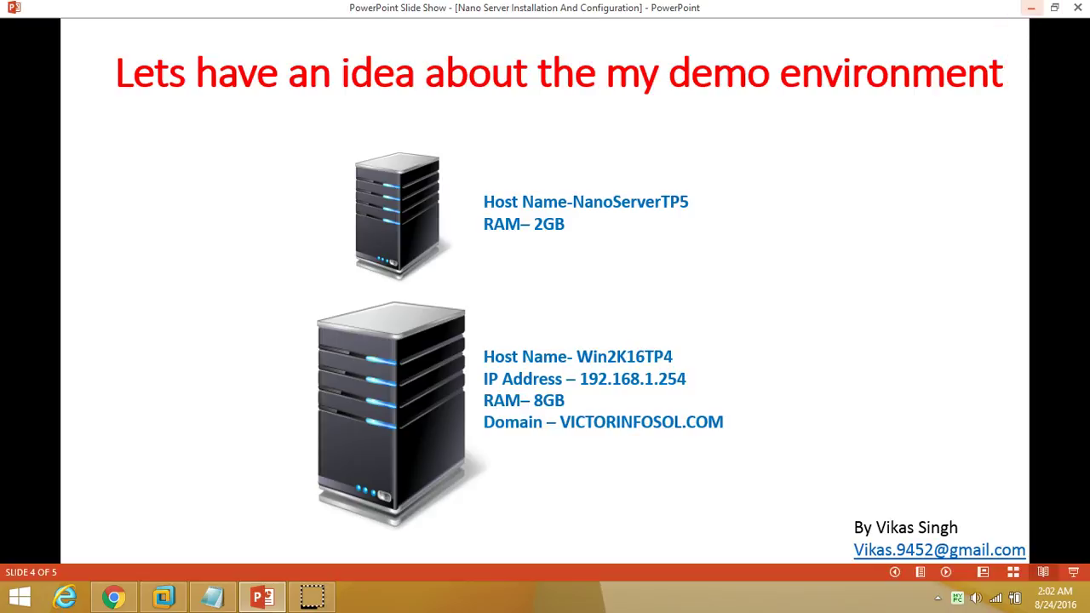
click(1033, 8)
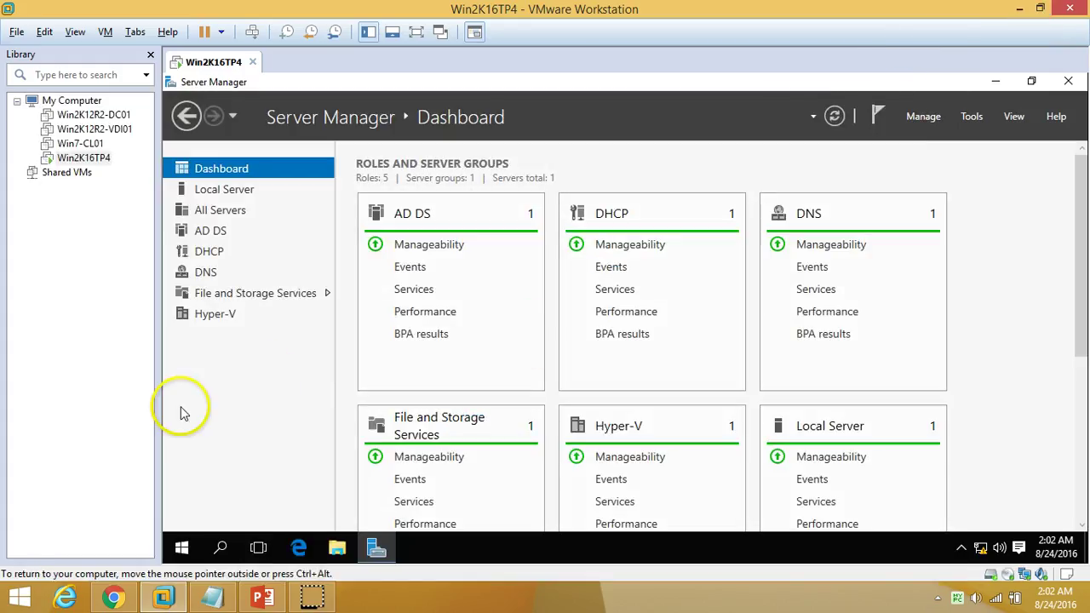
- Open the settings of the Win2K16TP4 virtual machine and set its CD/DVD drive to use an ISO image file
right_click(219, 64)
click(294, 288)
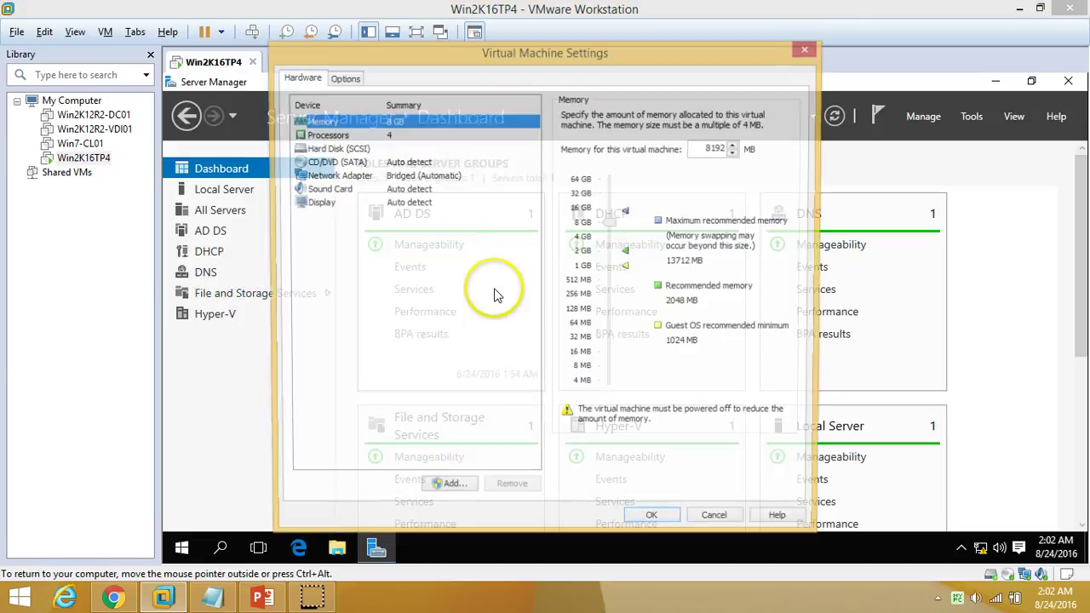
click(401, 178)
click(426, 162)
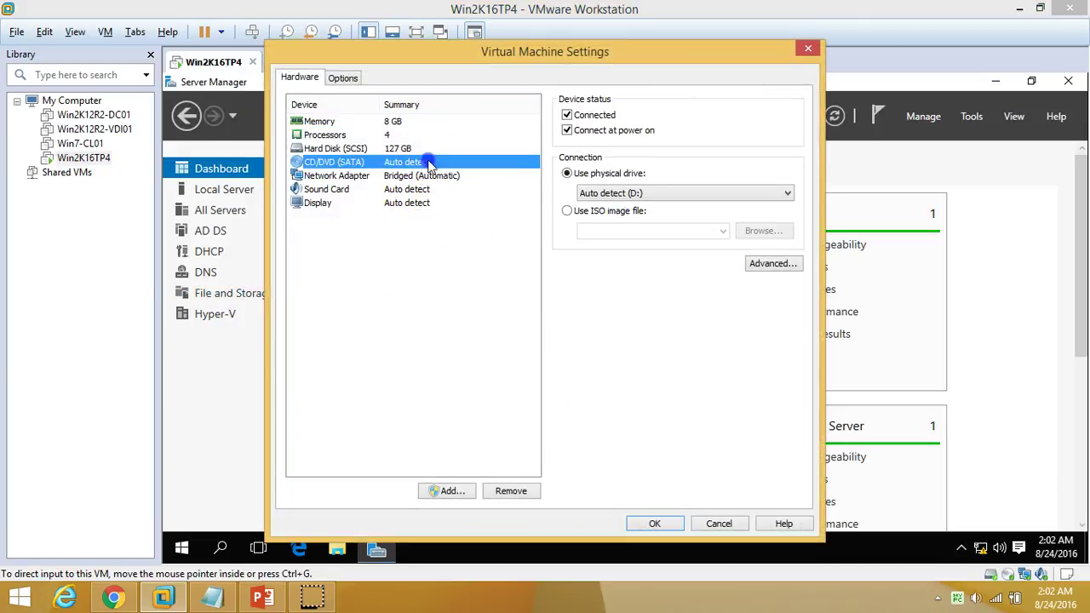
click(592, 211)
- Attach the Windows Server 2016 Technical Preview 5 image from F:\ISO\Windwos Server 2016 and apply the virtual machine settings
click(751, 233)
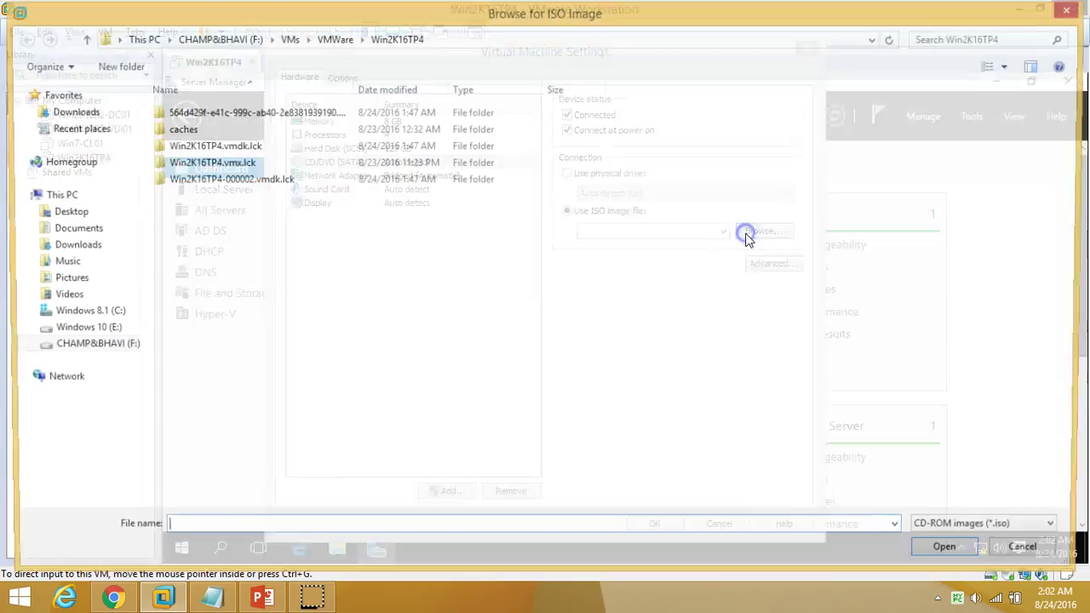
click(104, 348)
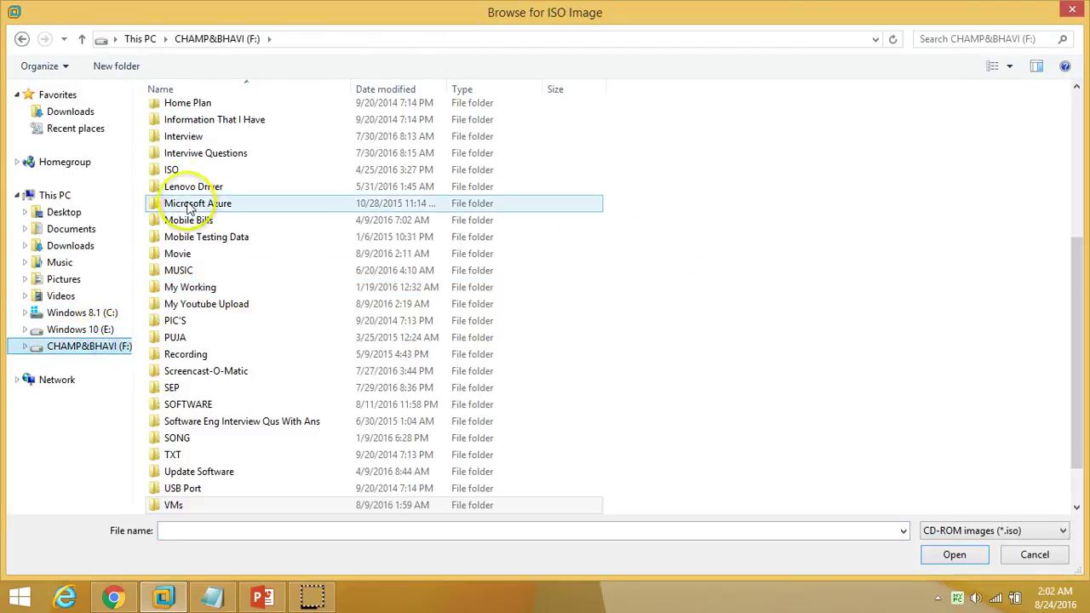
click(178, 173)
double_click(177, 173)
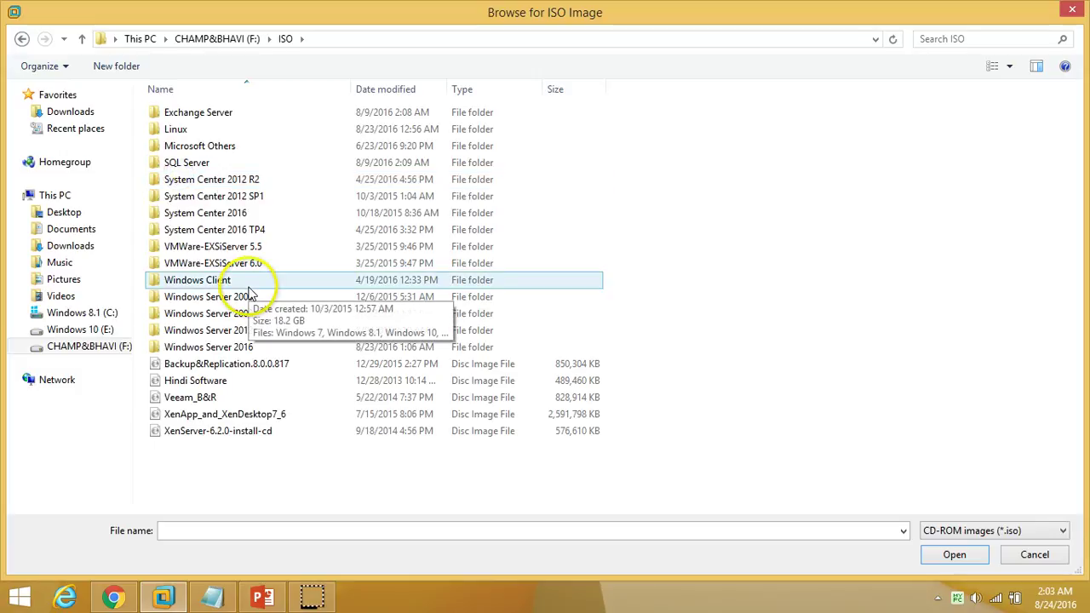
click(247, 347)
double_click(247, 347)
click(271, 133)
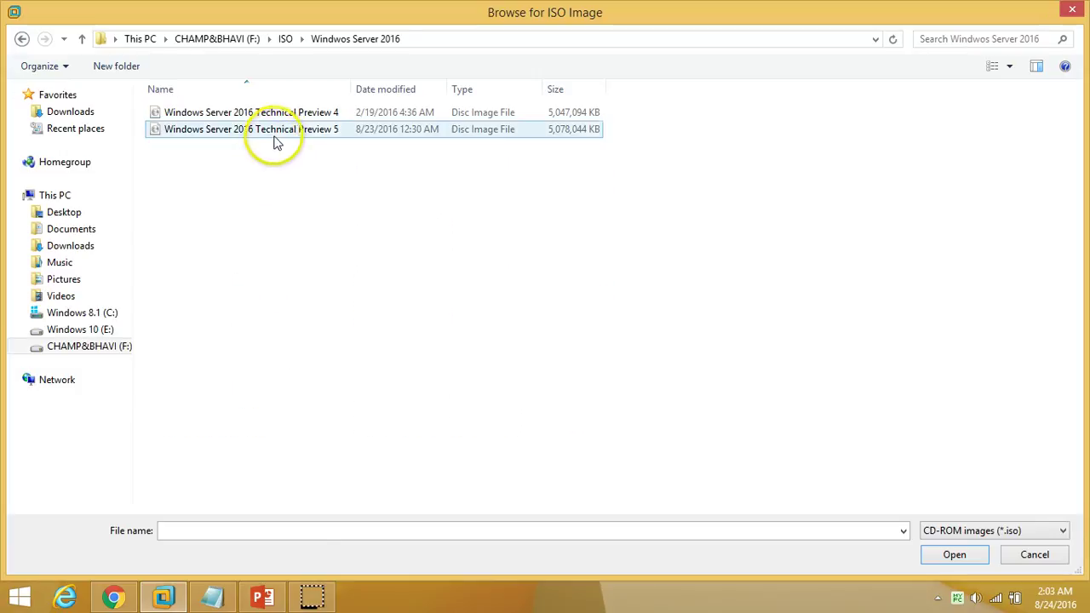
click(228, 116)
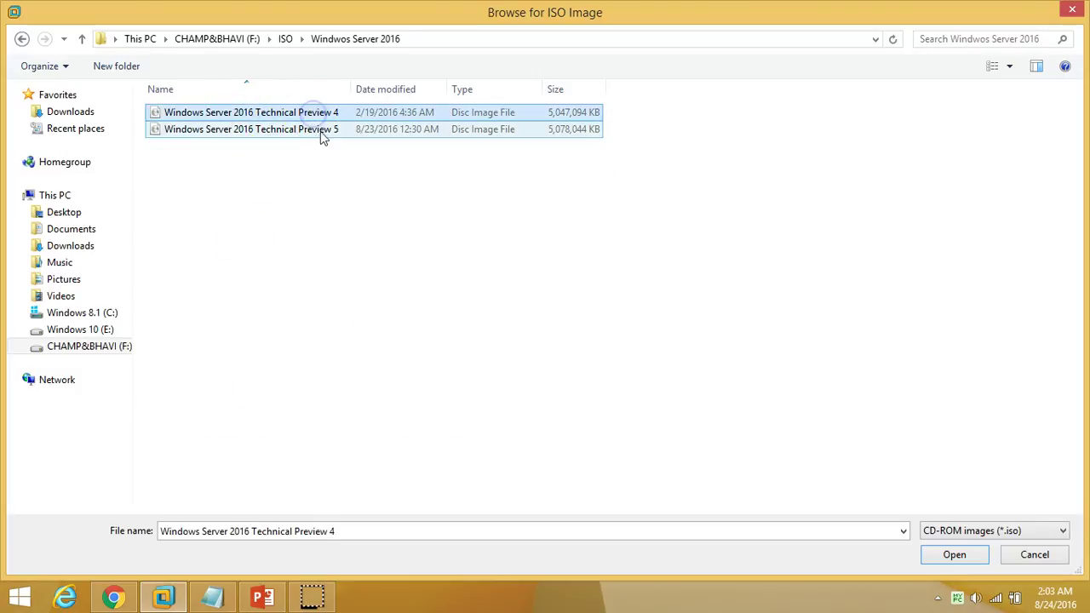
click(235, 131)
click(955, 554)
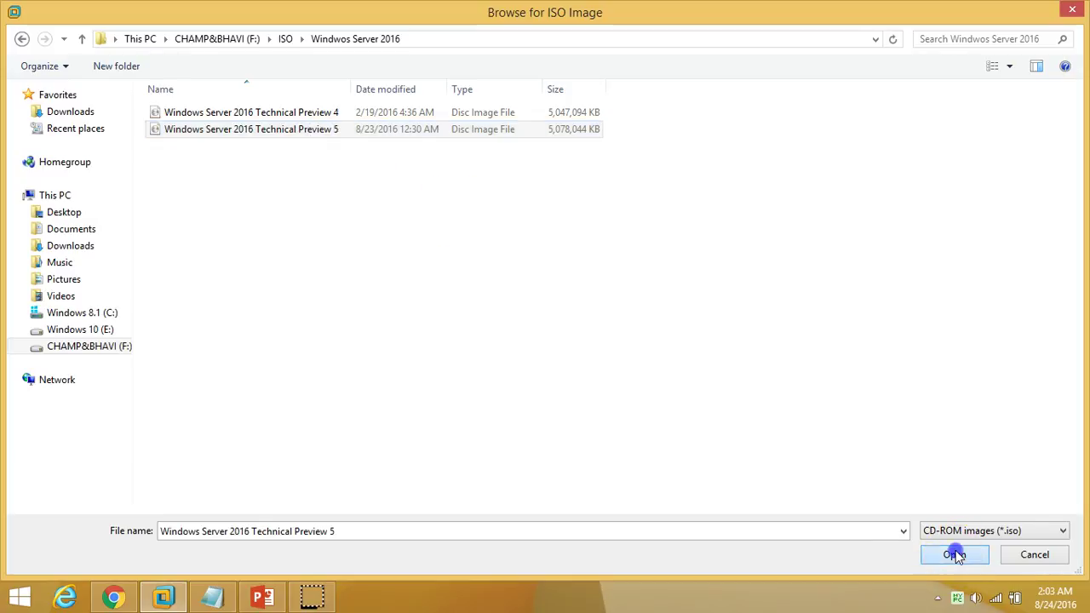
click(634, 528)
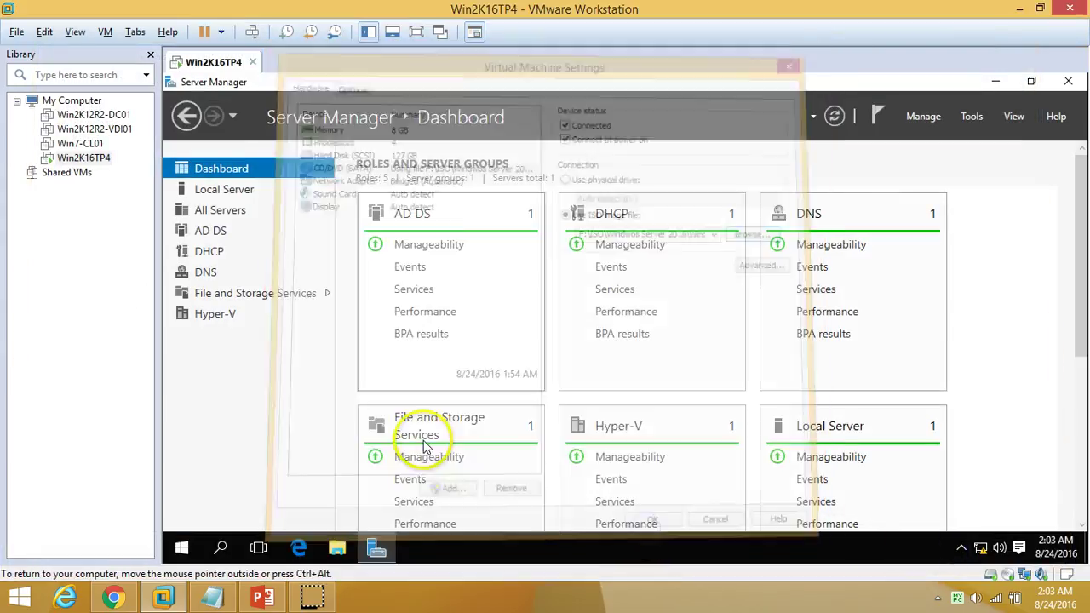
- Open This PC in the server's File Explorer and select DVD Drive (D:) to check the mounted disc
click(337, 546)
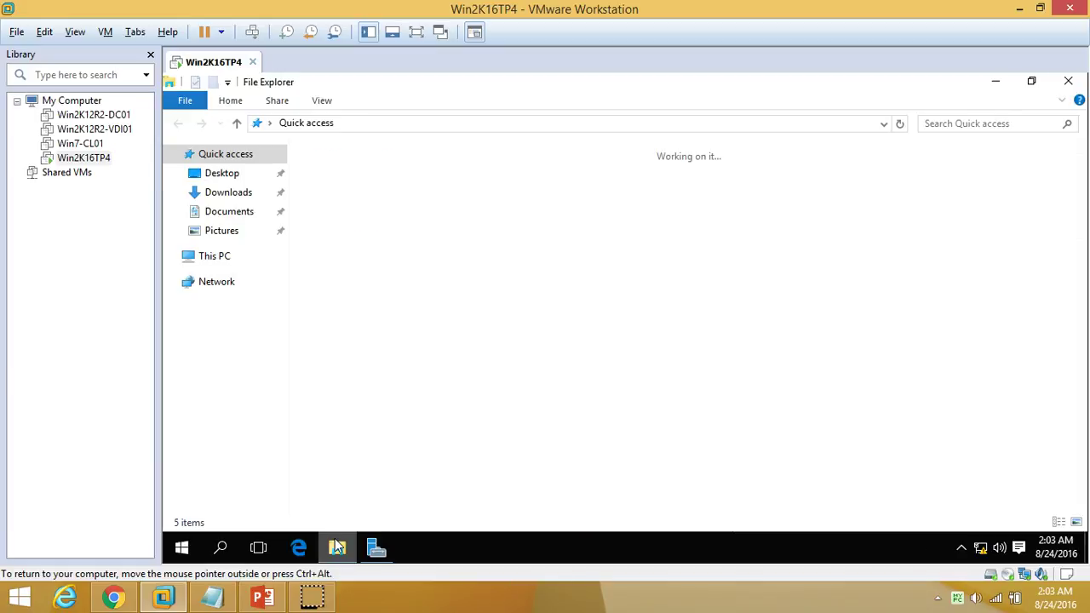
click(225, 260)
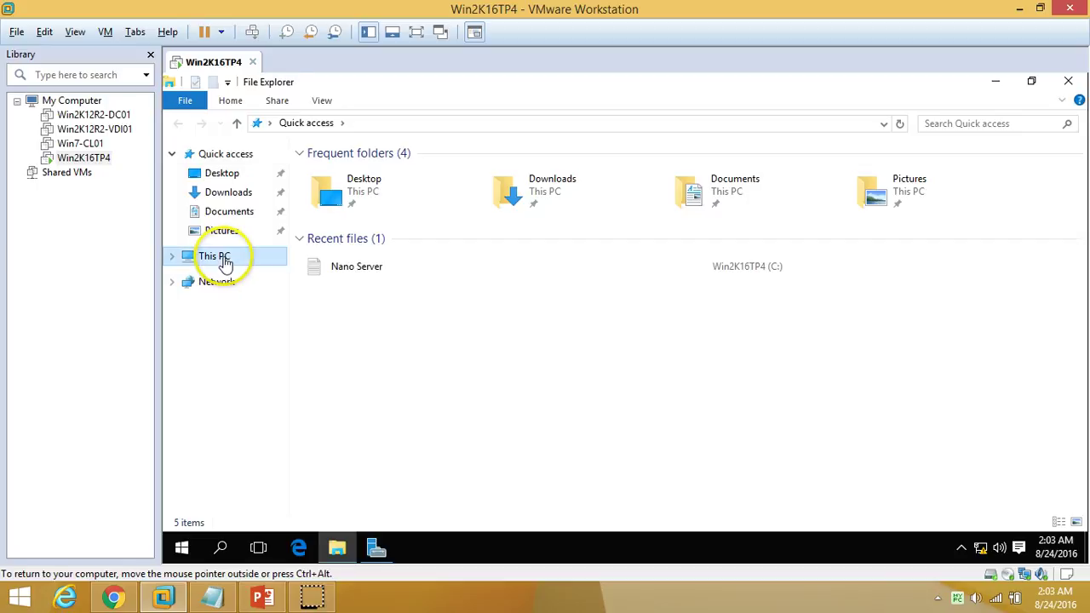
click(784, 312)
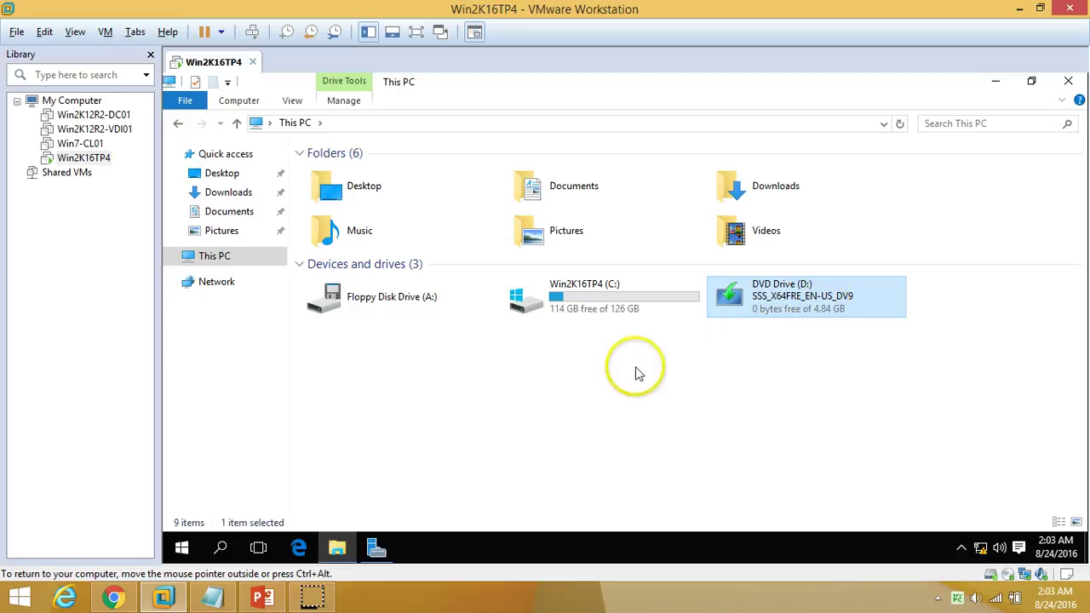
- Start Windows PowerShell ISE on the server
click(184, 552)
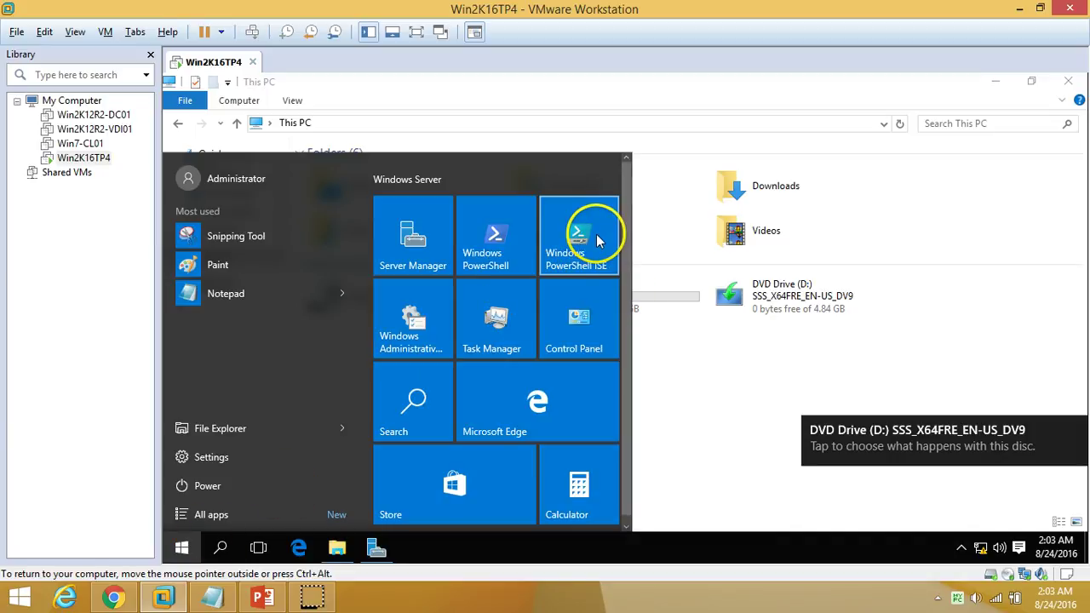
click(598, 238)
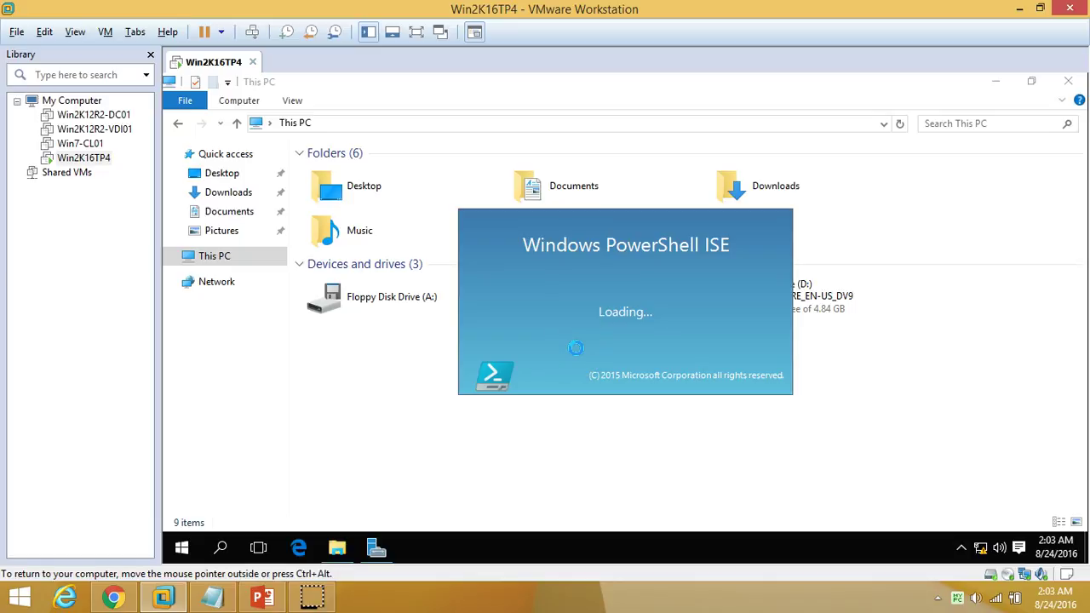
- Open DVD Drive (D:) and go into its NanoServer folder
click(803, 317)
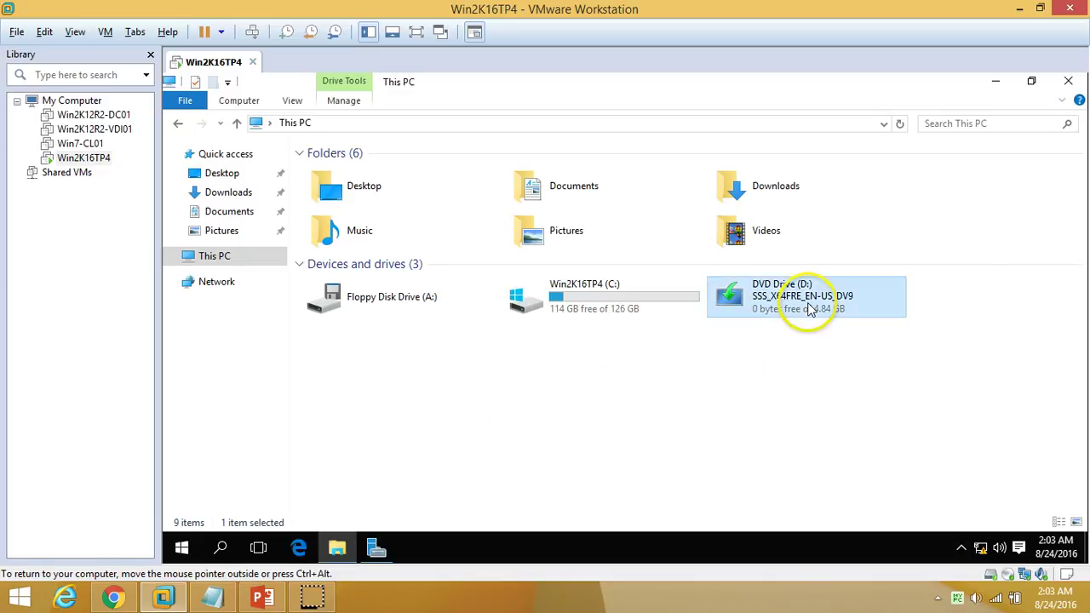
right_click(814, 298)
click(852, 295)
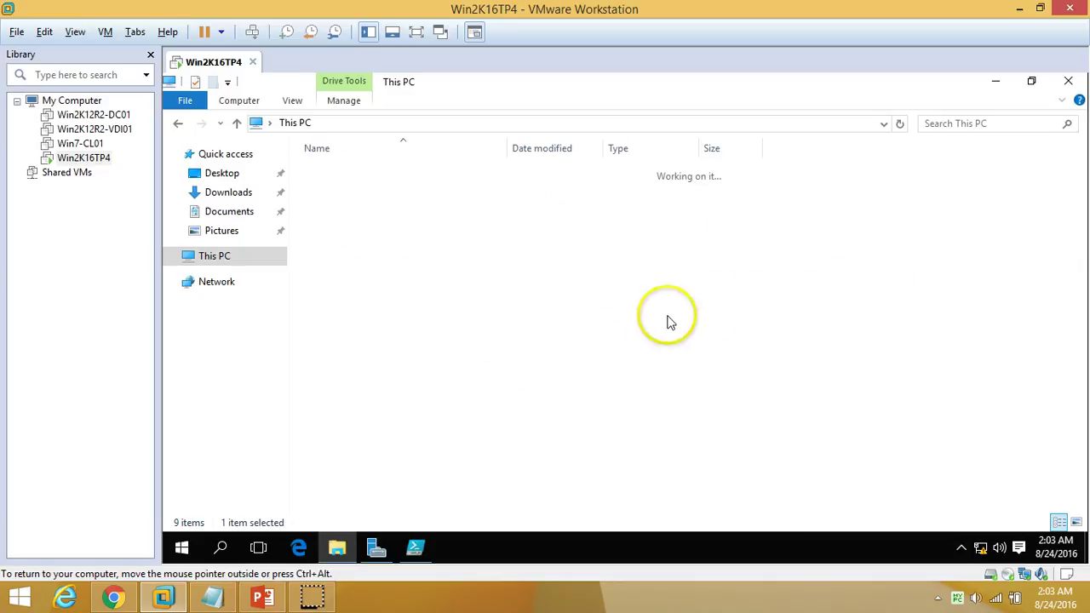
click(381, 235)
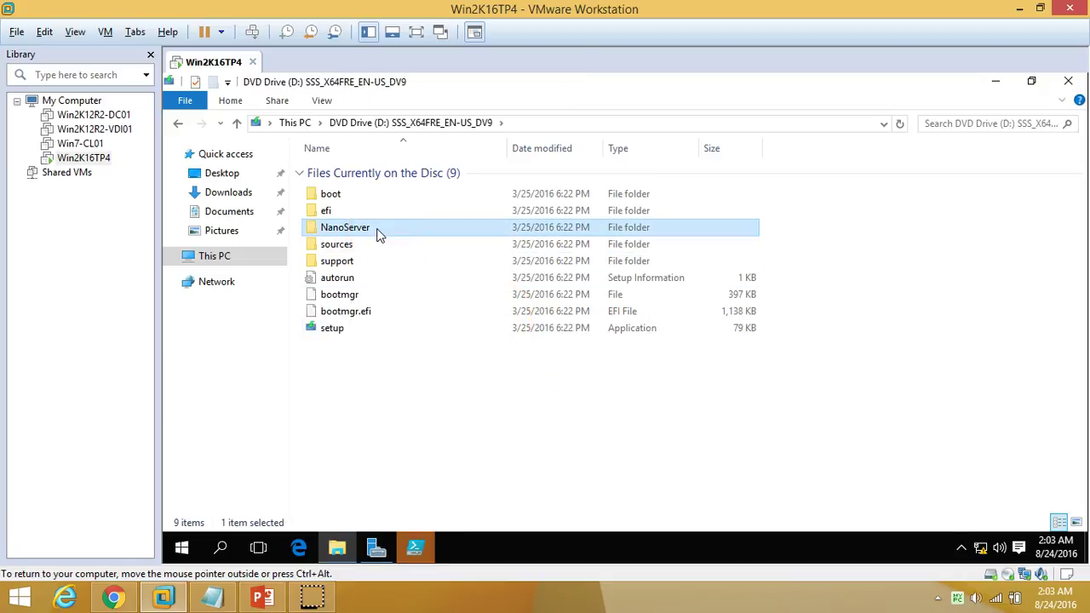
double_click(381, 236)
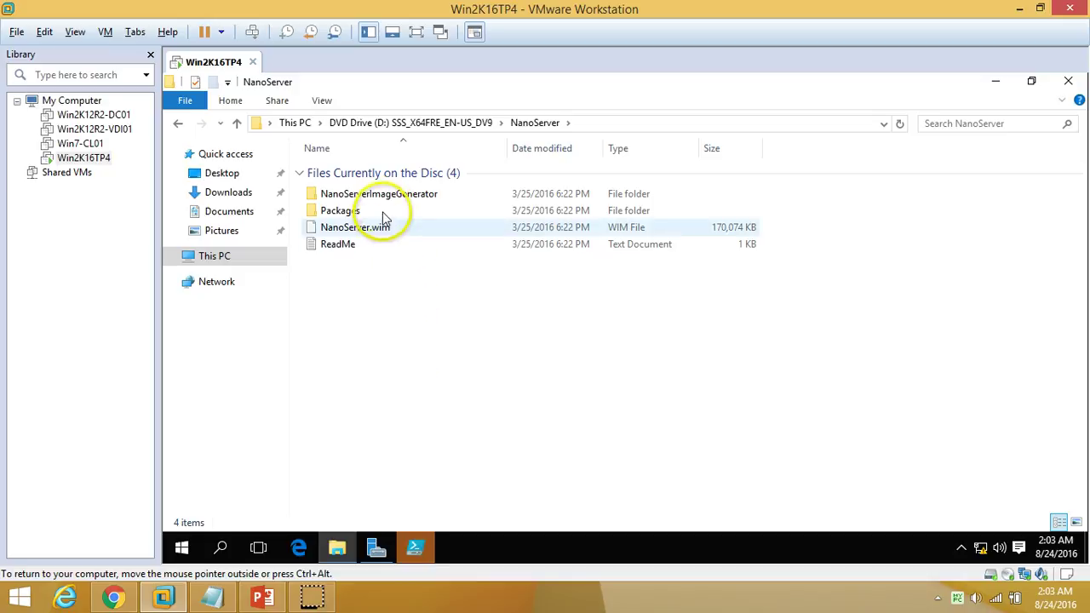
- Look over the folders and files in NanoServer and open the NanoServerImageGenerator folder
click(392, 200)
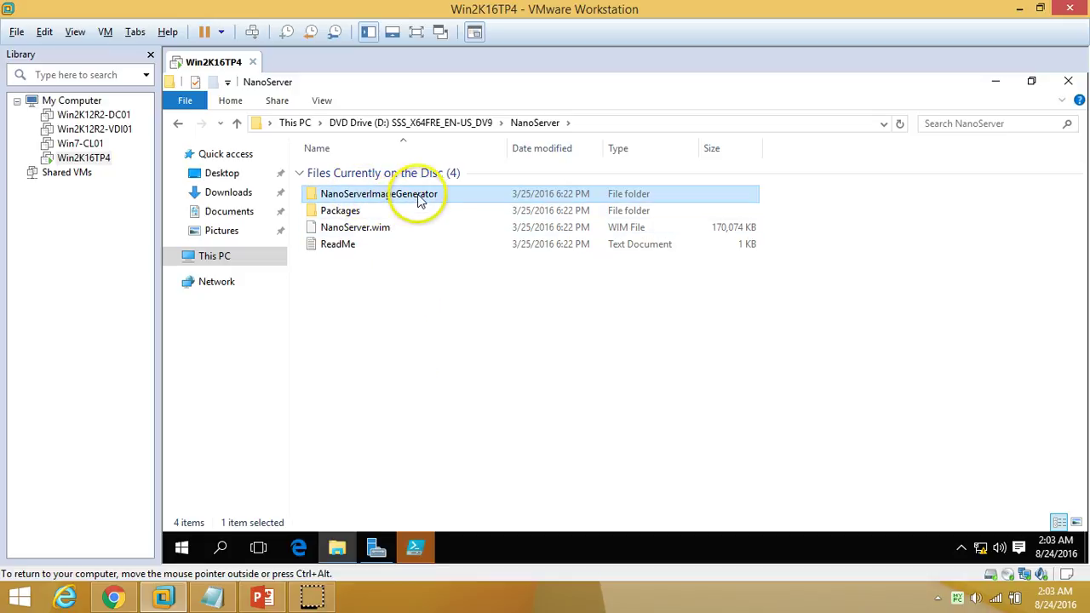
click(385, 216)
click(388, 230)
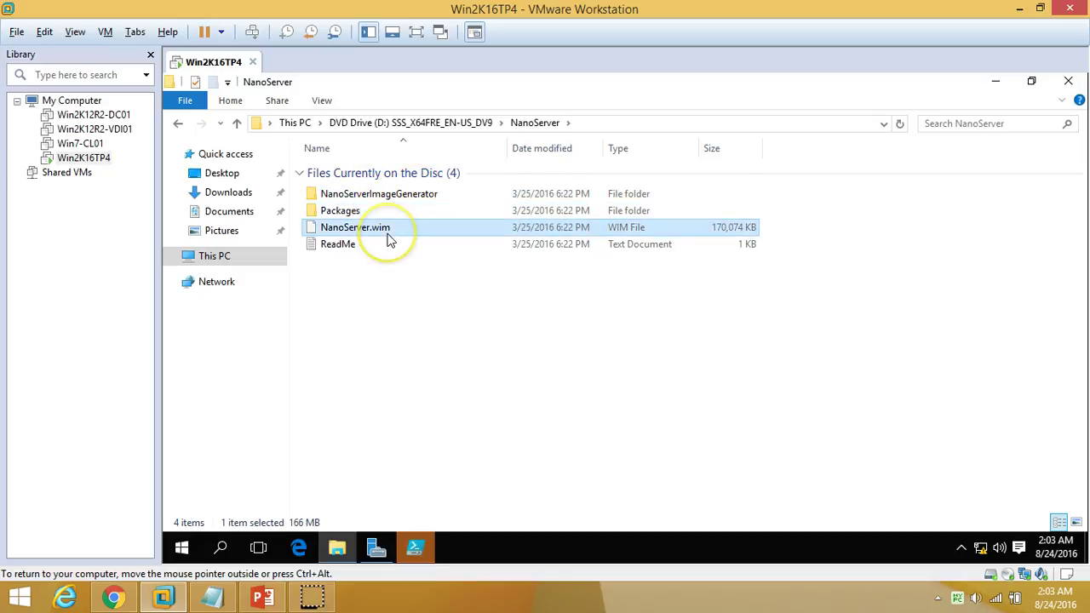
click(370, 245)
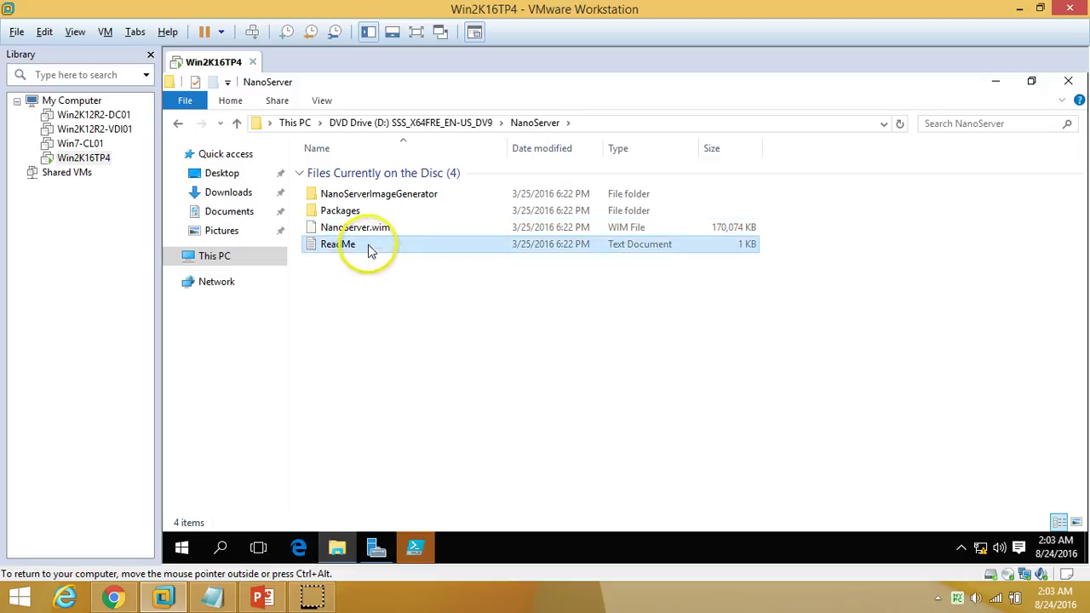
double_click(407, 196)
- Fit the Type column to its contents and examine the type of each file in the NanoServerImageGenerator folder
drag(438, 312, 635, 174)
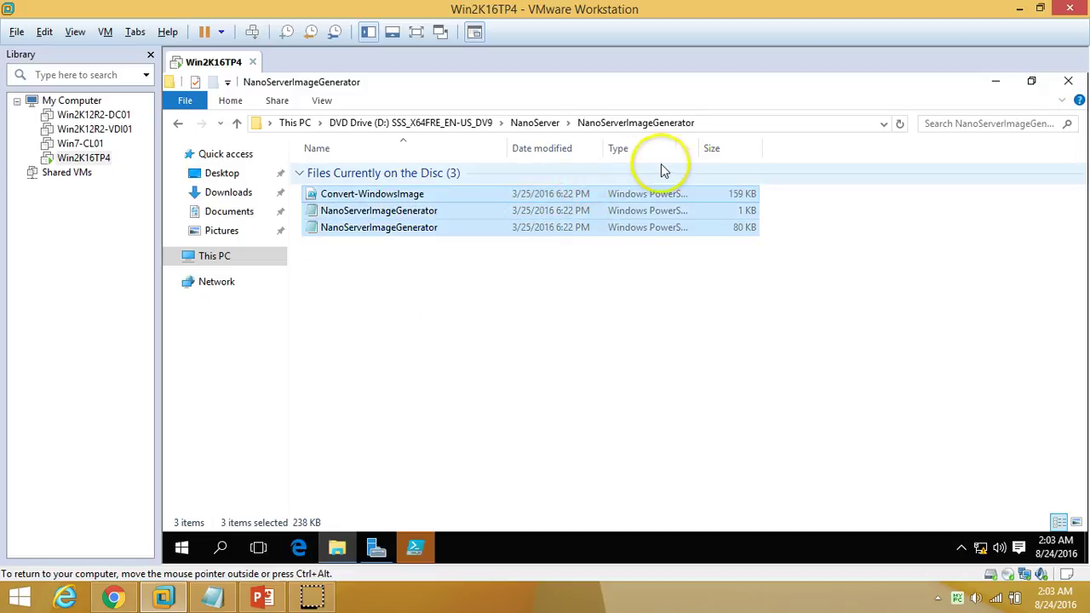
click(587, 397)
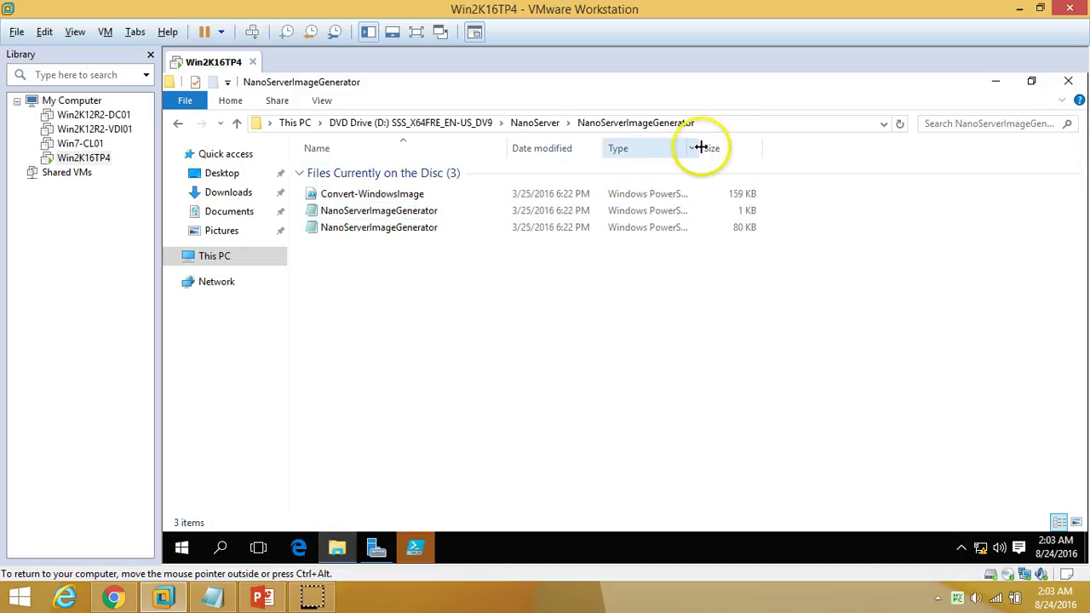
double_click(699, 148)
click(693, 197)
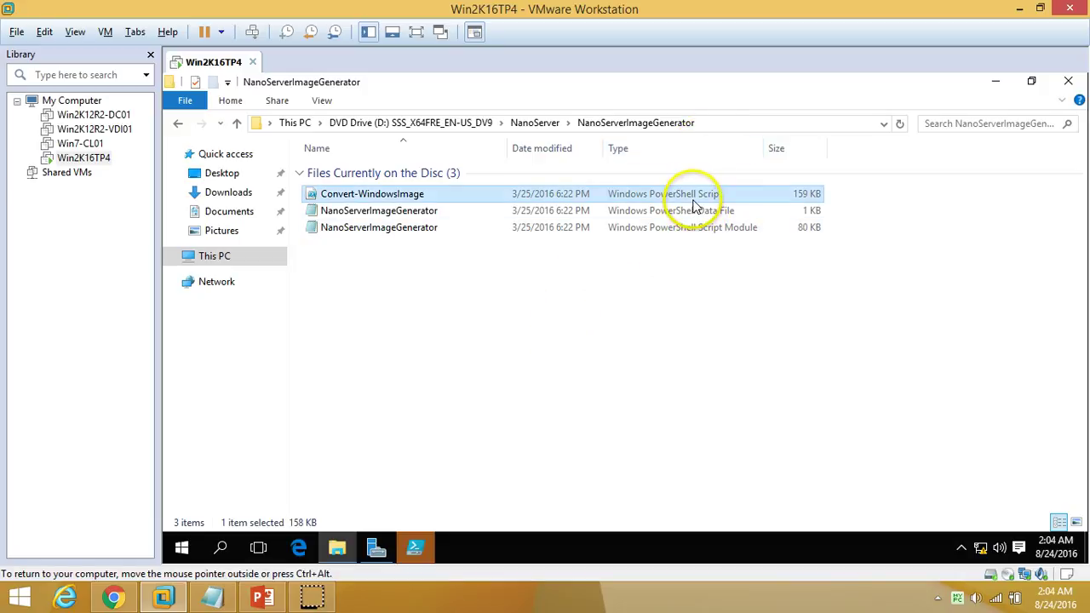
click(698, 213)
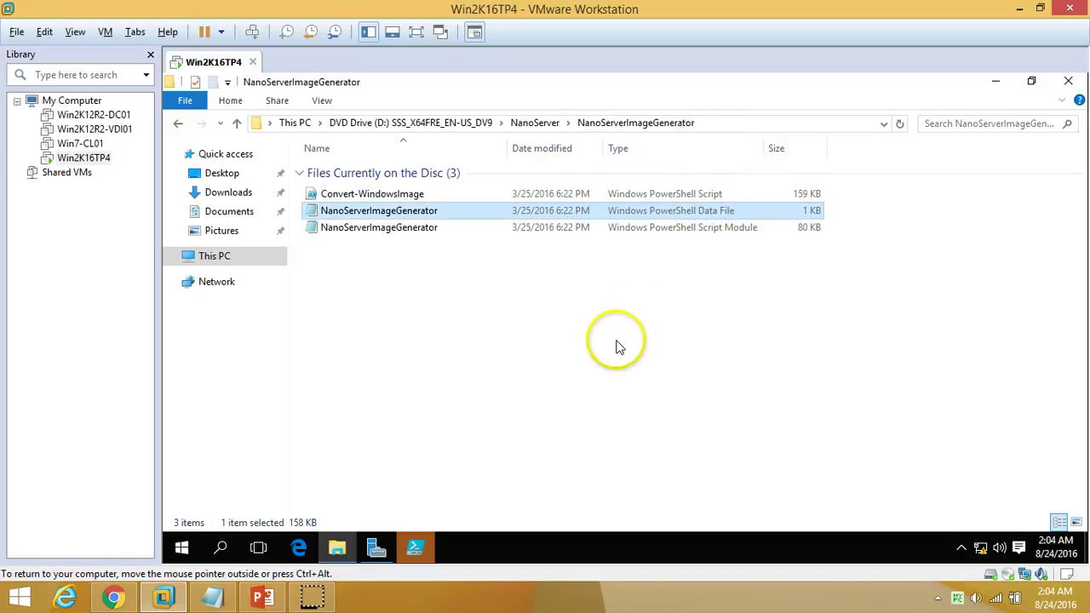
click(673, 247)
click(684, 230)
click(617, 320)
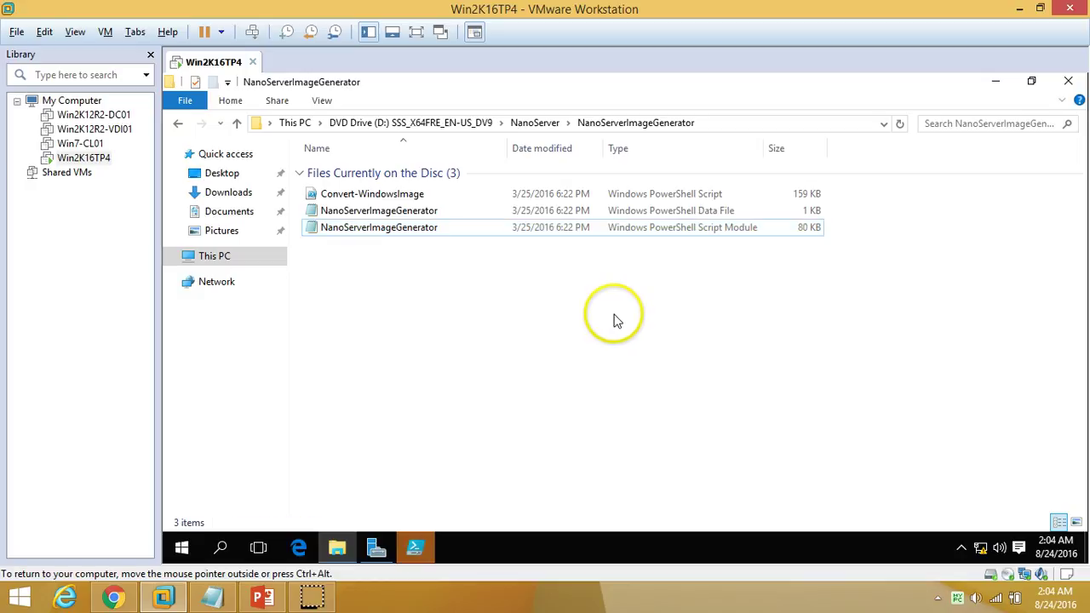
- Switch to Windows PowerShell ISE, maximize its window, and close the newly created empty script to leave only the console
click(339, 549)
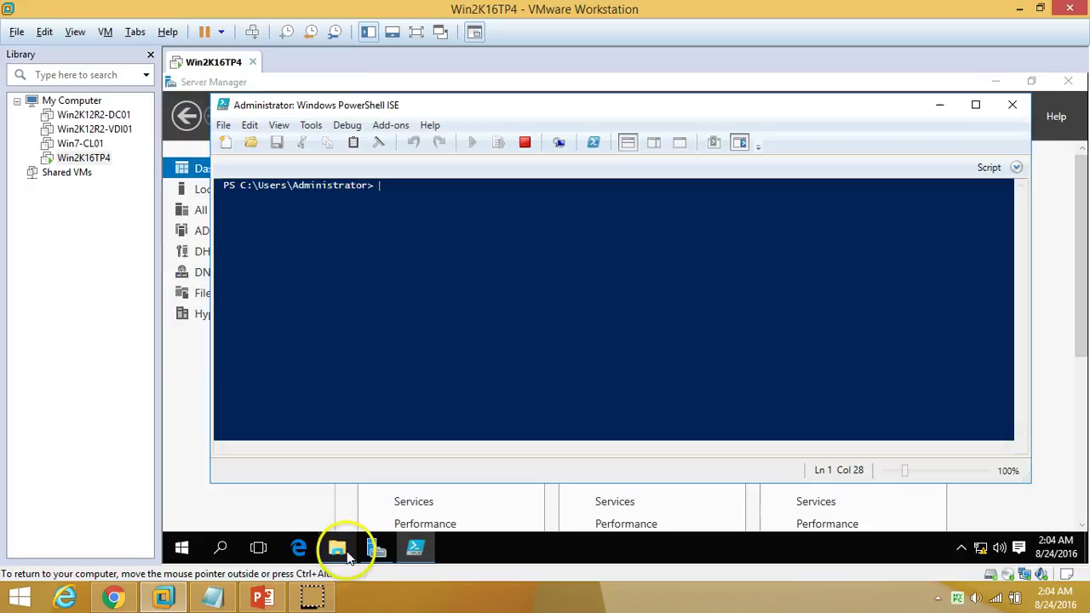
double_click(547, 104)
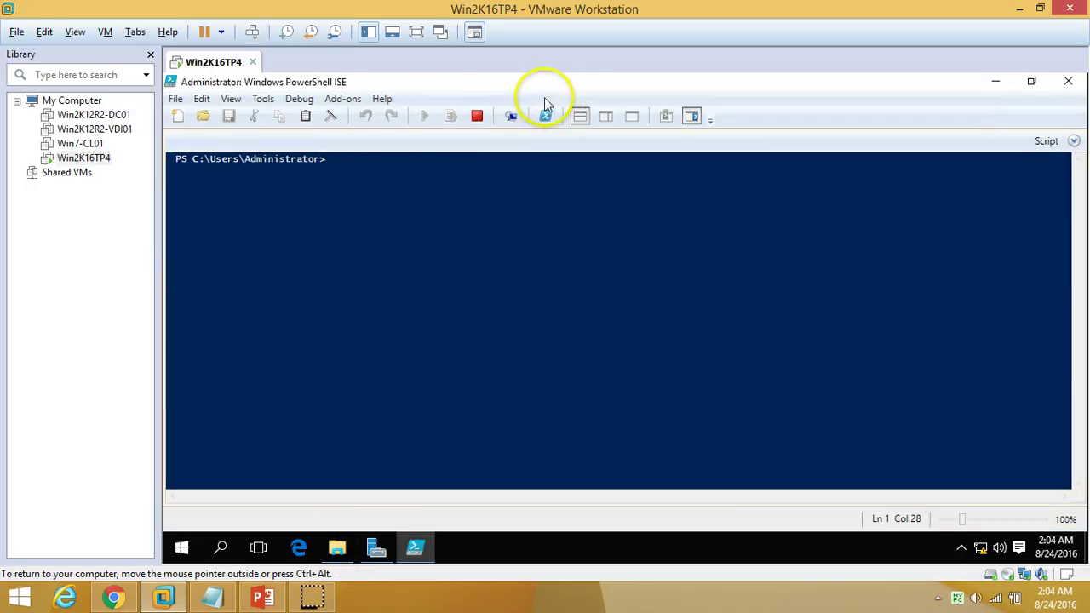
click(178, 115)
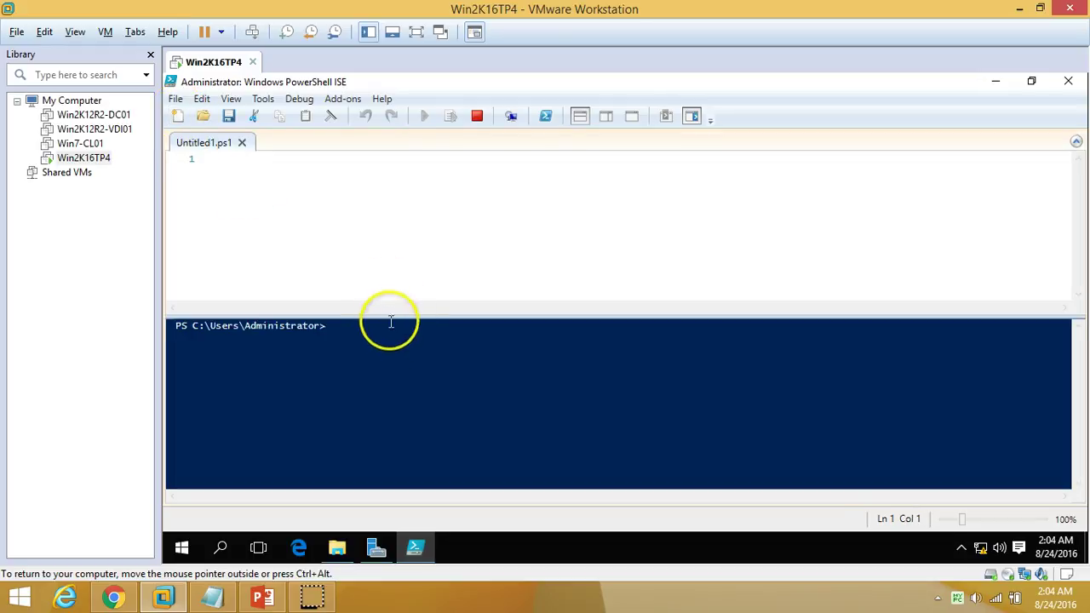
click(241, 143)
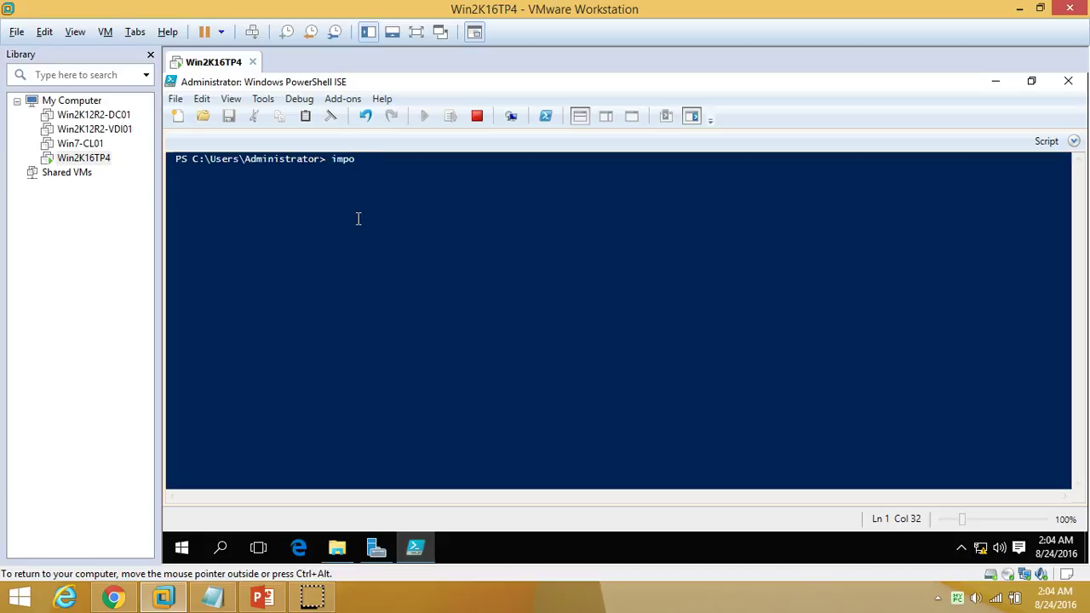
- Enter the Import-Module cmdlet at the console prompt with the path D:\NanoServer
key(ctrl+F1)
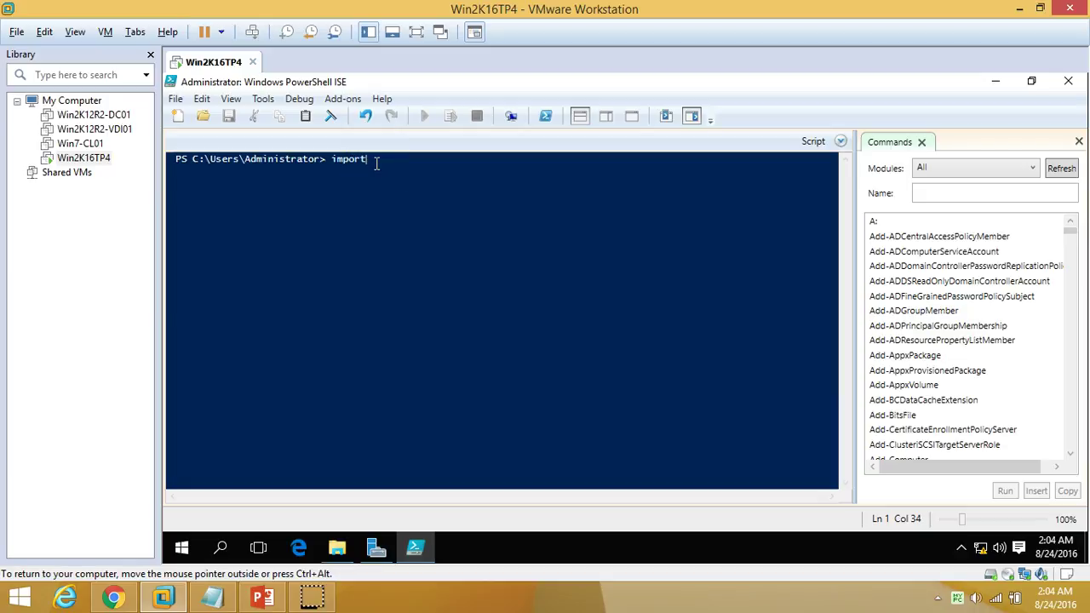
text(-mo)
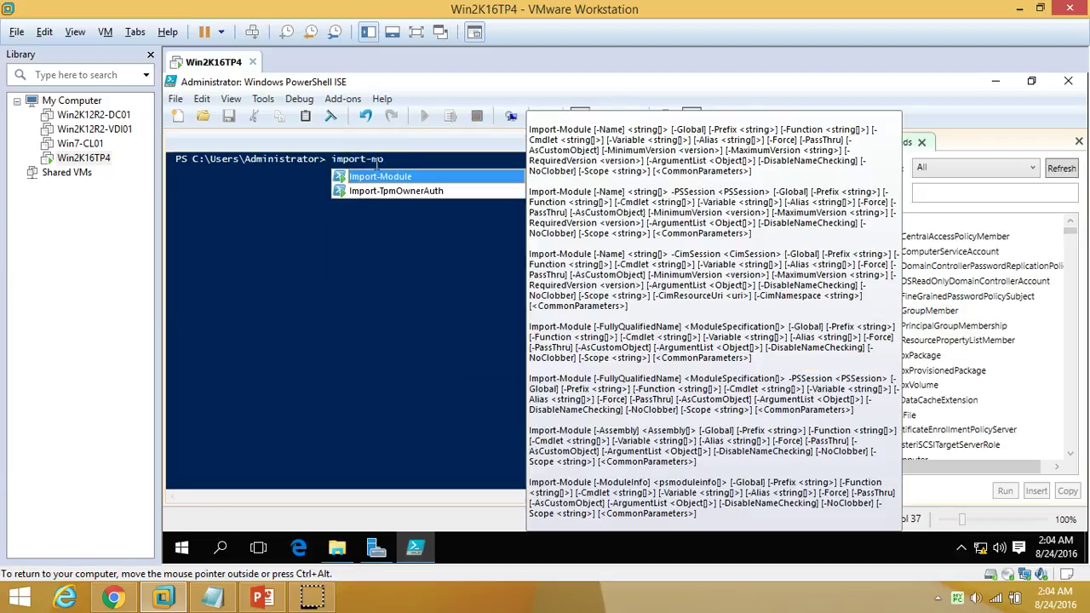
key(Tab)
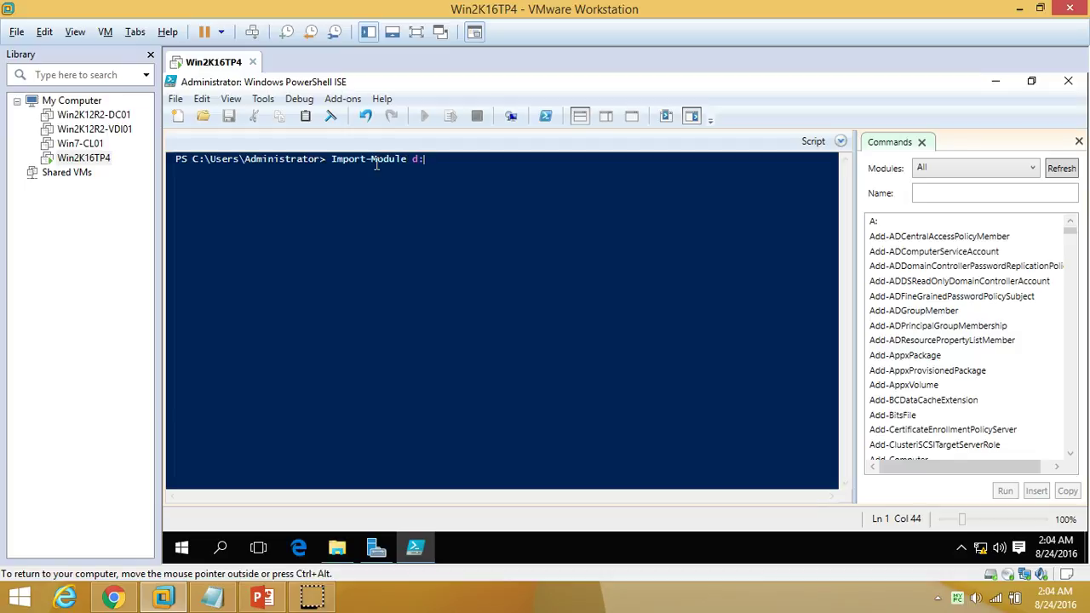
text(d:\)
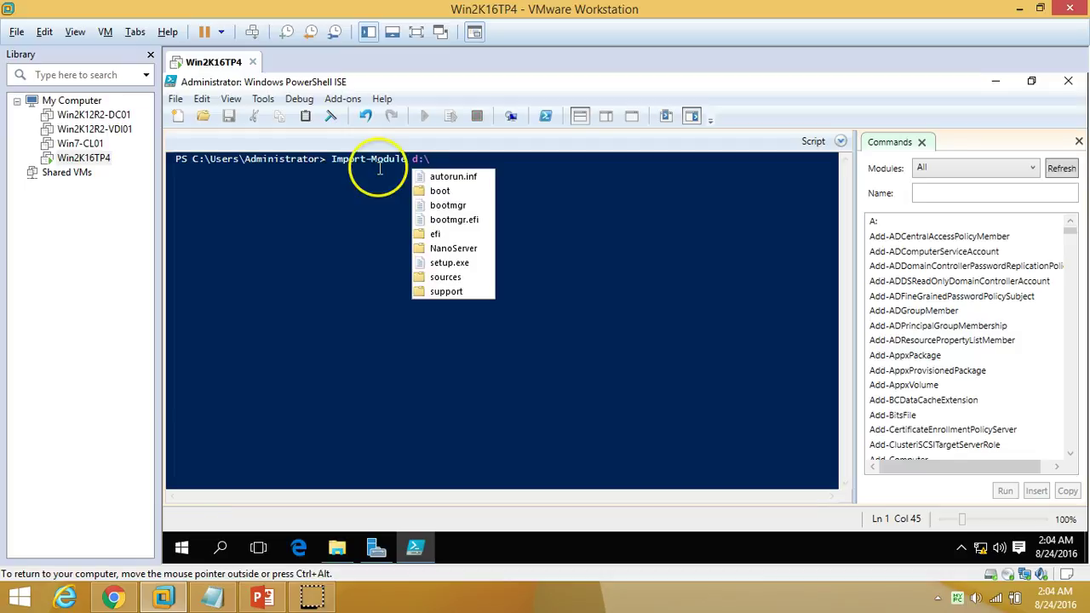
key(Down)
key(Down)
key(Down)
key(Down)
key(Down)
key(Down)
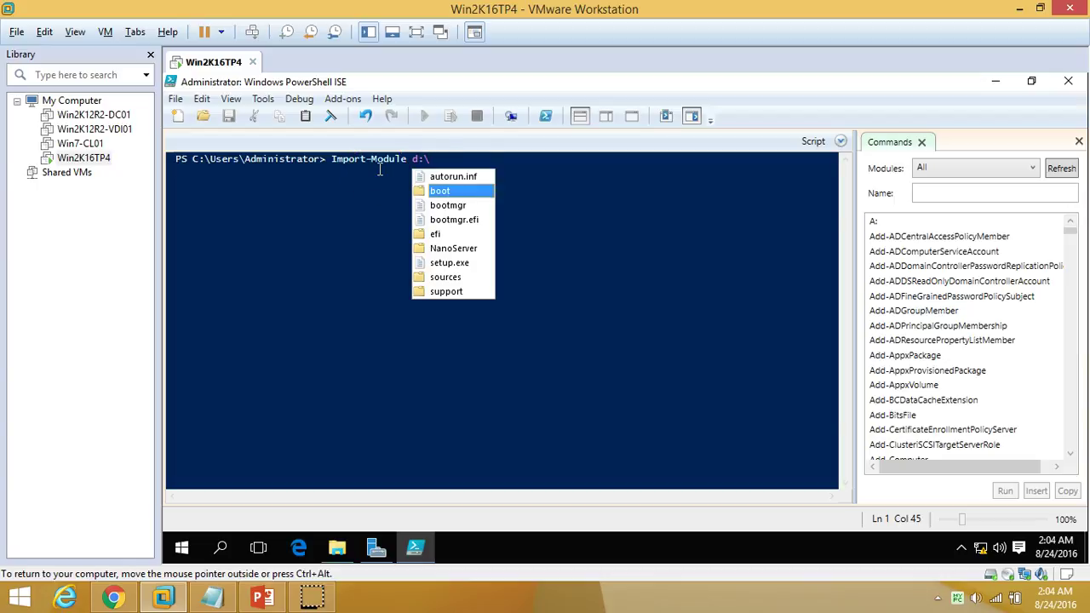
key(Return)
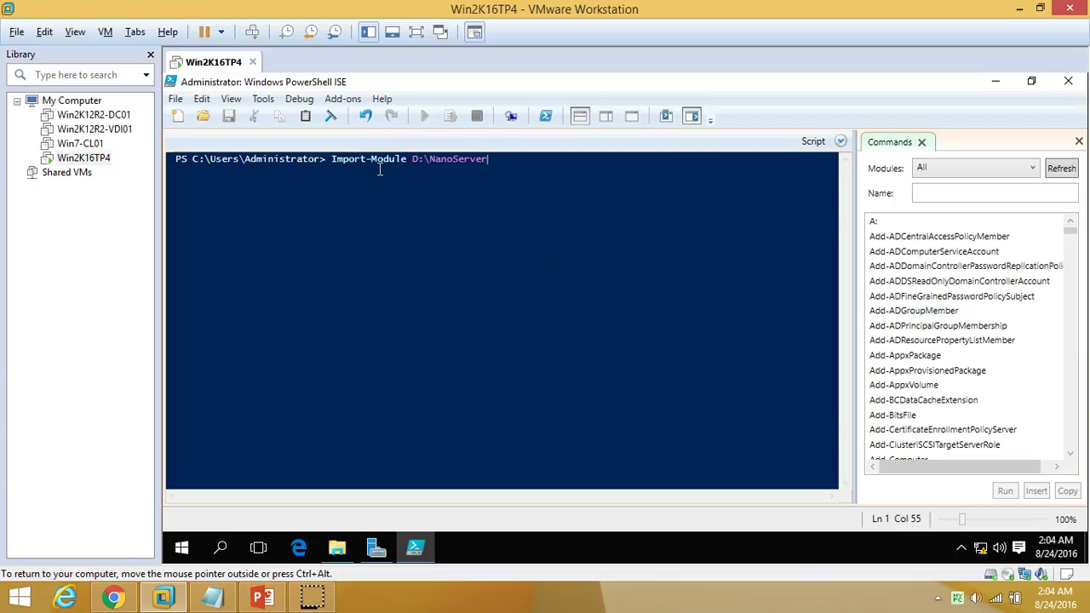
- Extend the Import-Module path with the NanoServerImageGenerator folder
text(\)
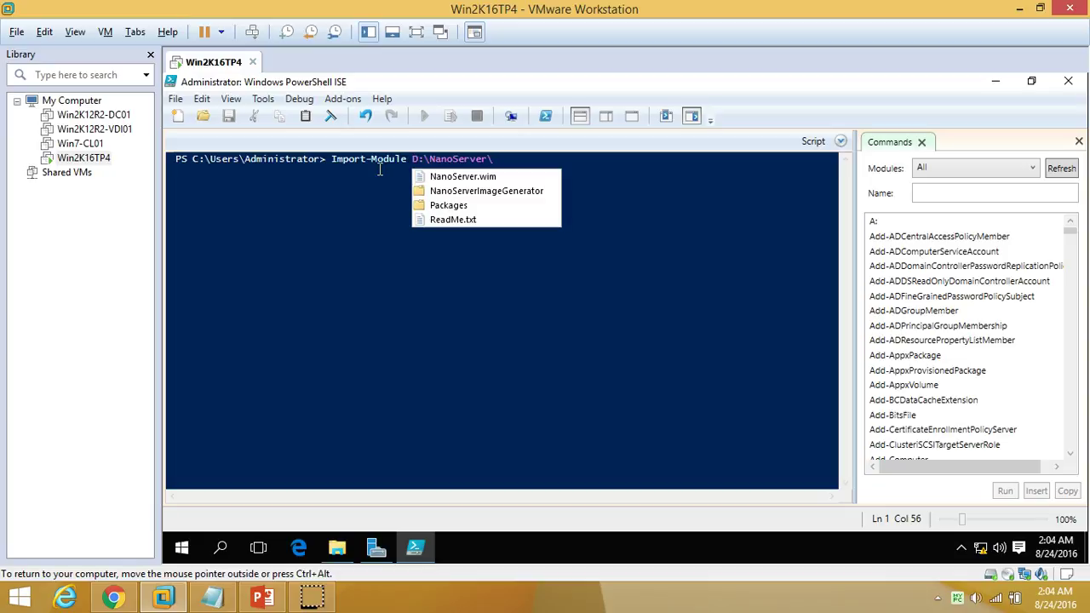
key(Down)
key(Down)
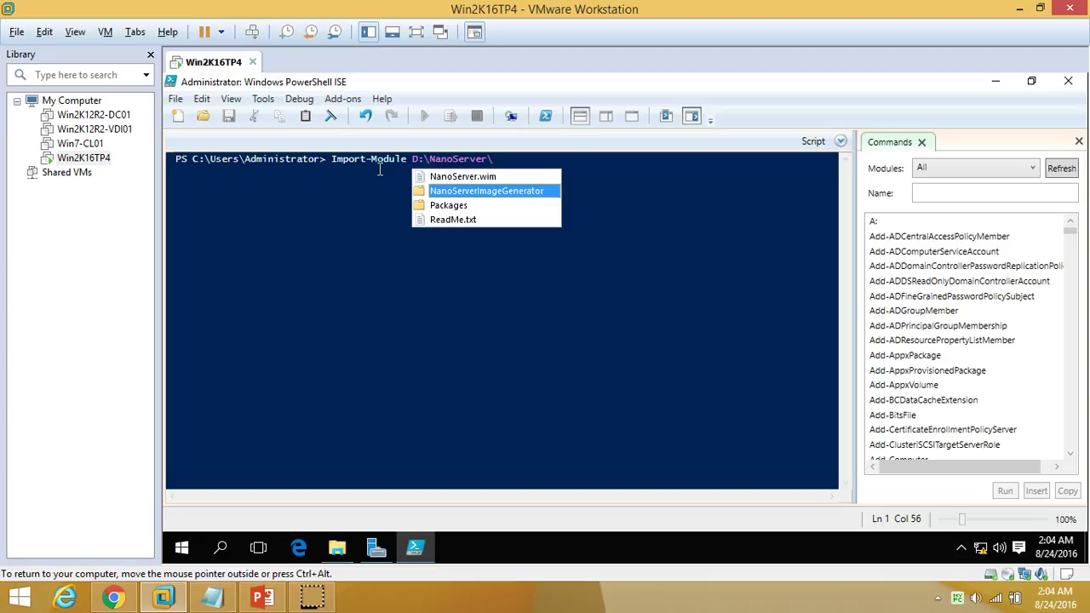
key(Return)
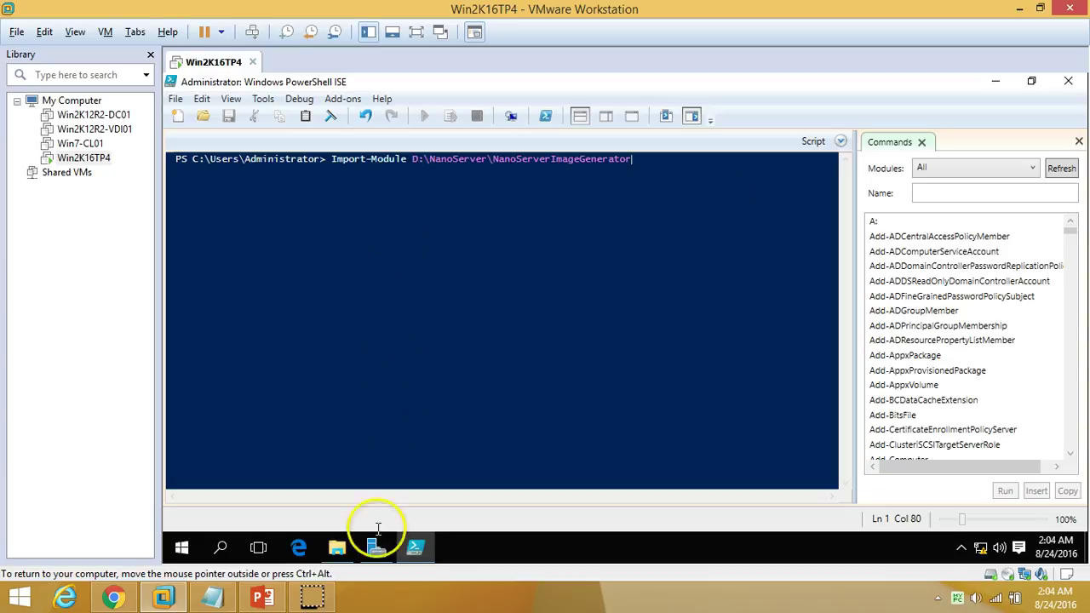
- Check the script module file in File Explorer, and complete the Import-Module path in PowerShell ISE with NanoServerImageGenerator.psm1
click(337, 547)
click(670, 234)
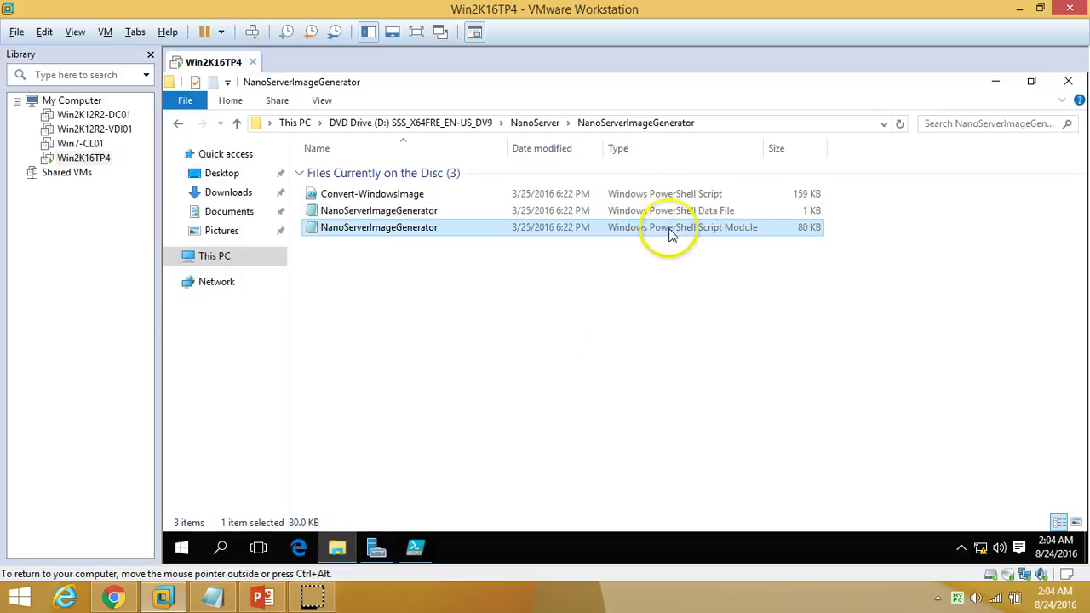
click(337, 548)
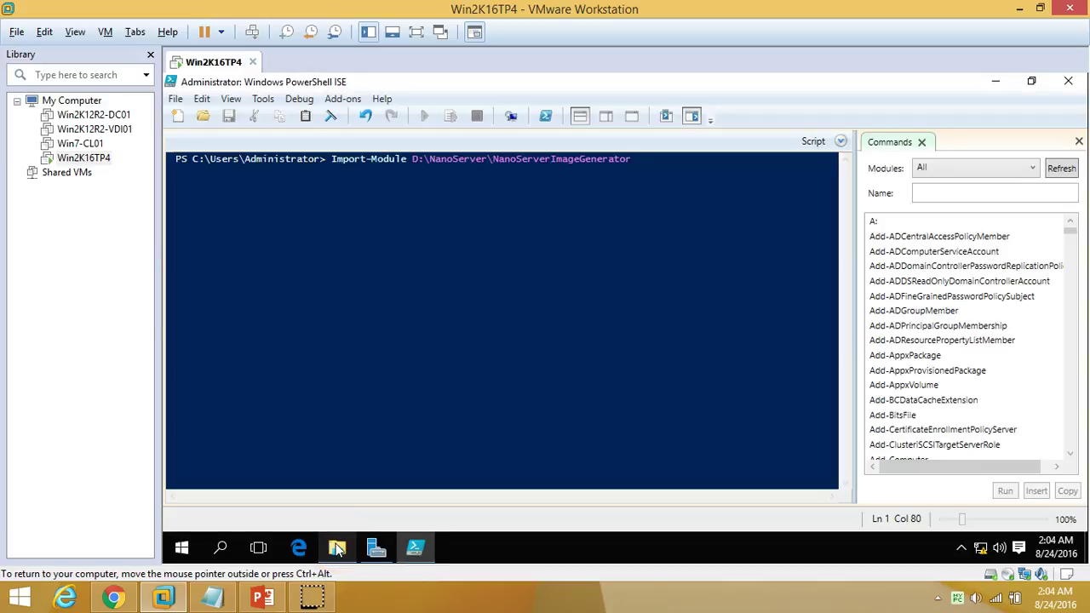
text(\)
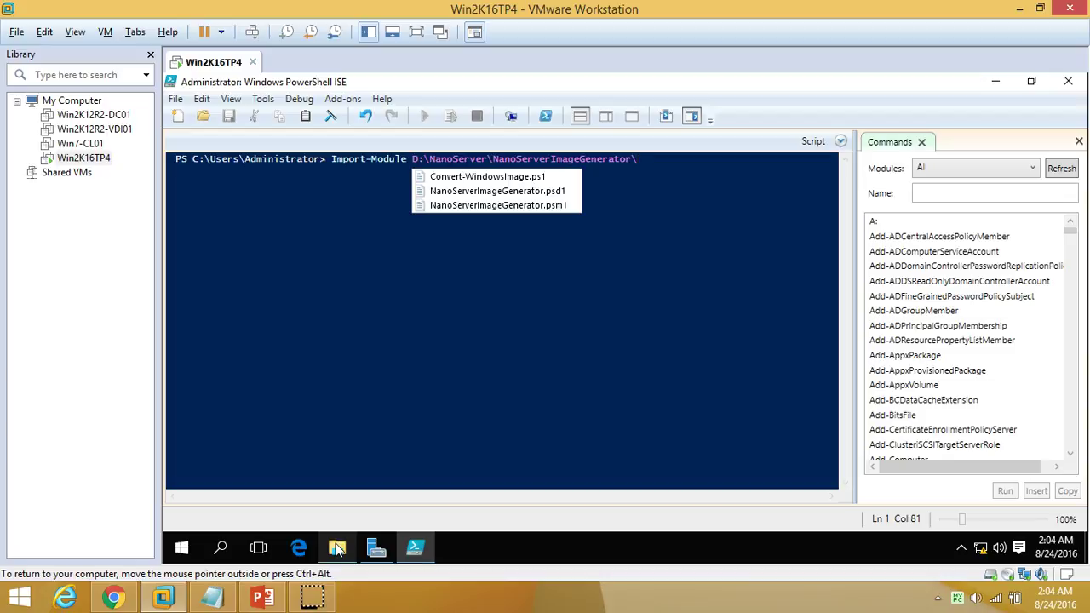
key(Down)
key(Down)
key(Down)
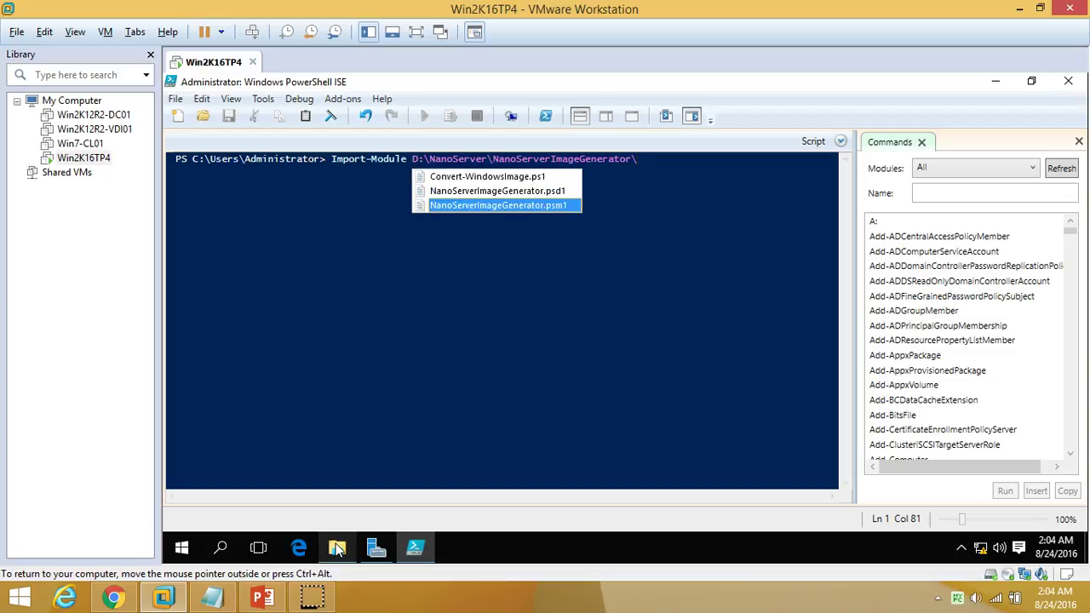
key(Return)
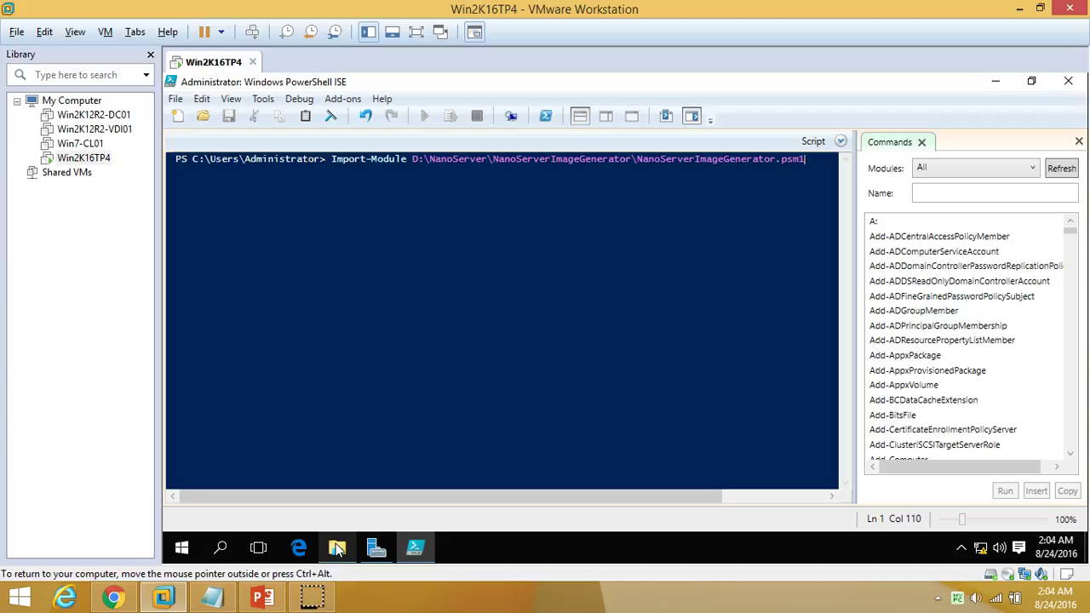
- Add the -Verbose switch to the Import-Module command and run it
text(-)
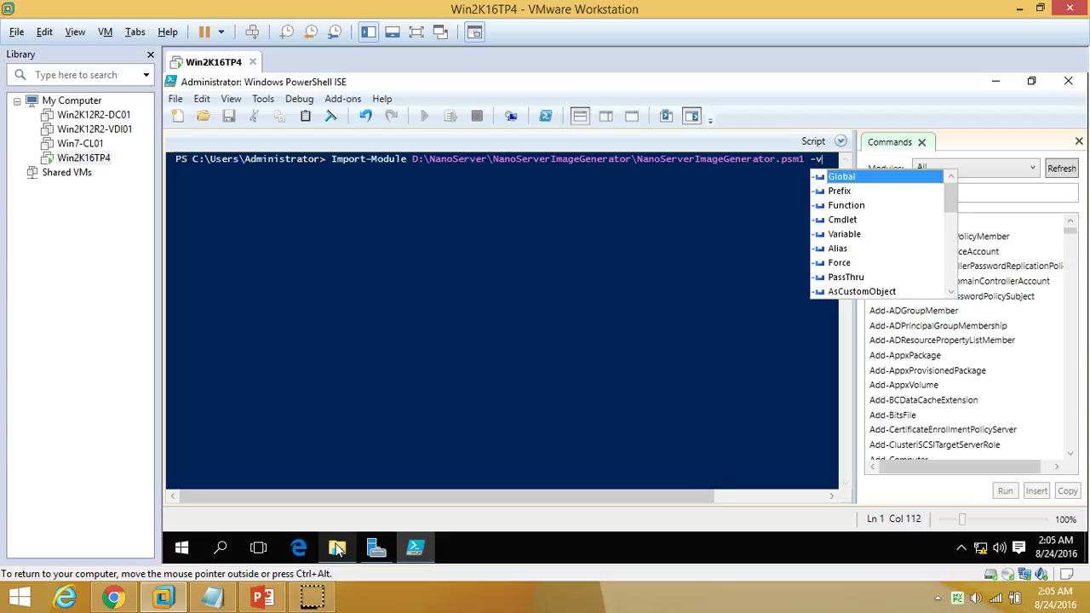
text(ver)
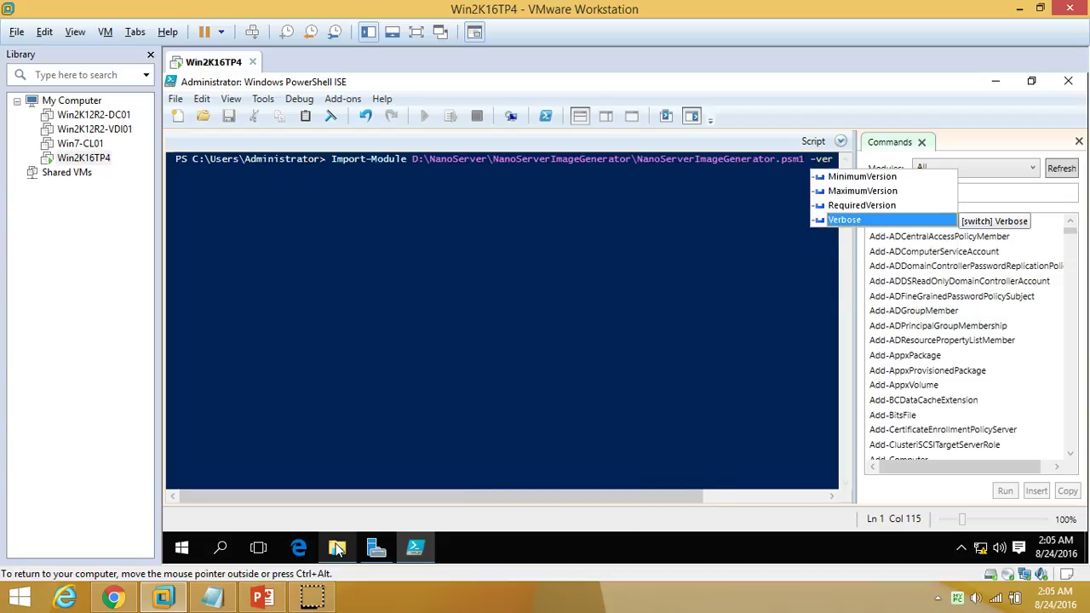
key(Return)
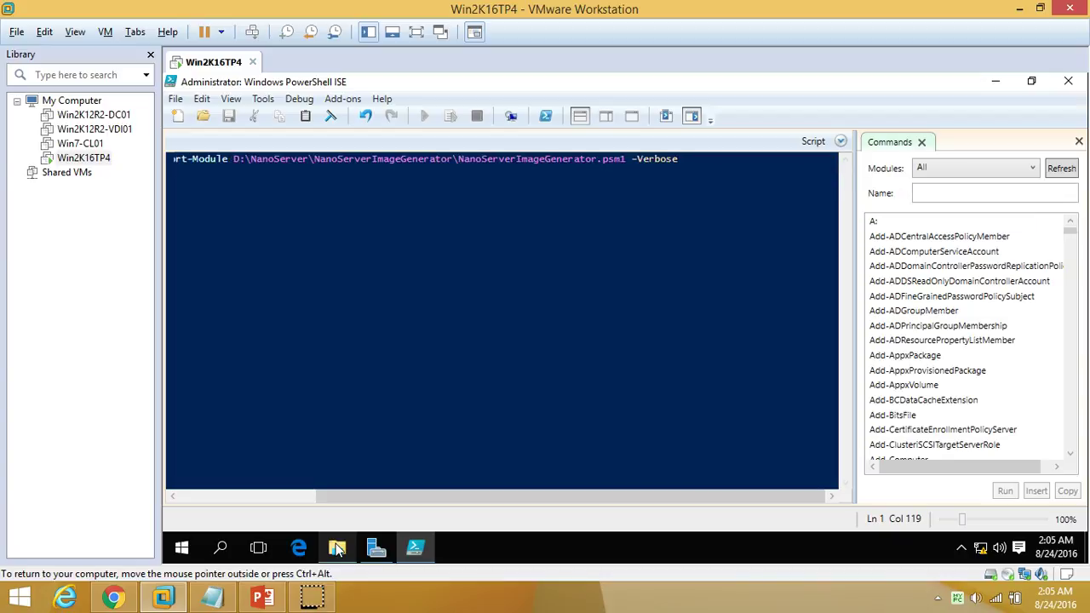
key(Return)
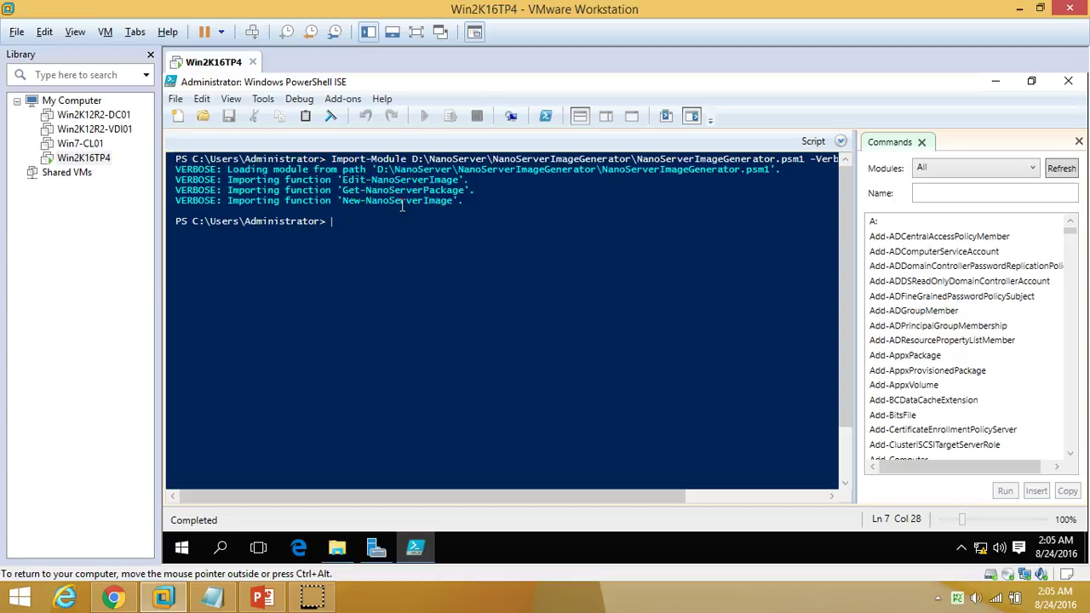
- Create a new script and enter the New-NanoServerImage cmdlet on its first line
click(177, 116)
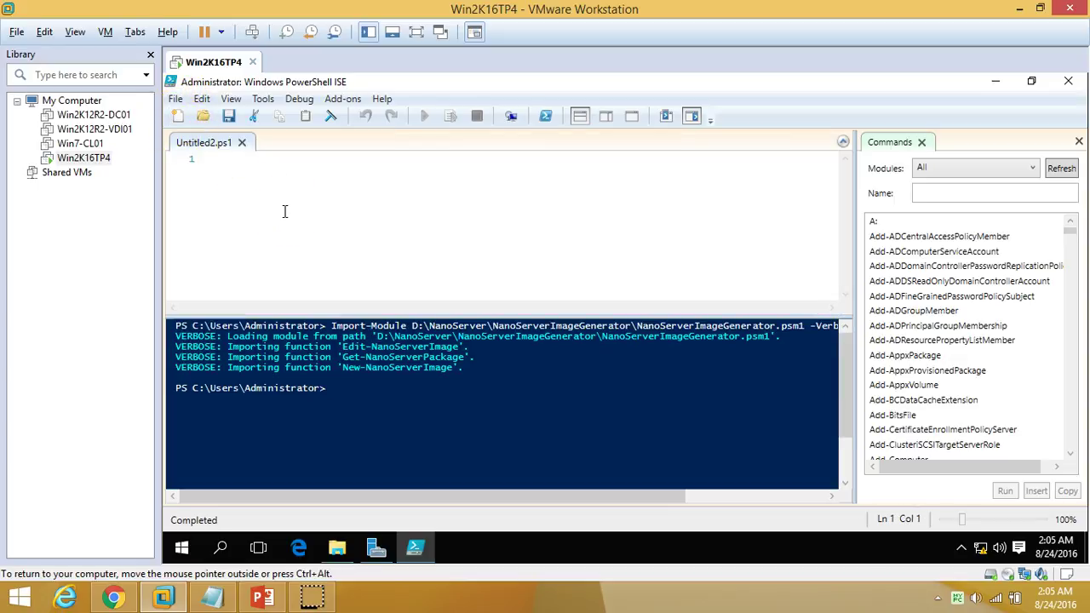
text(new-)
text(new)
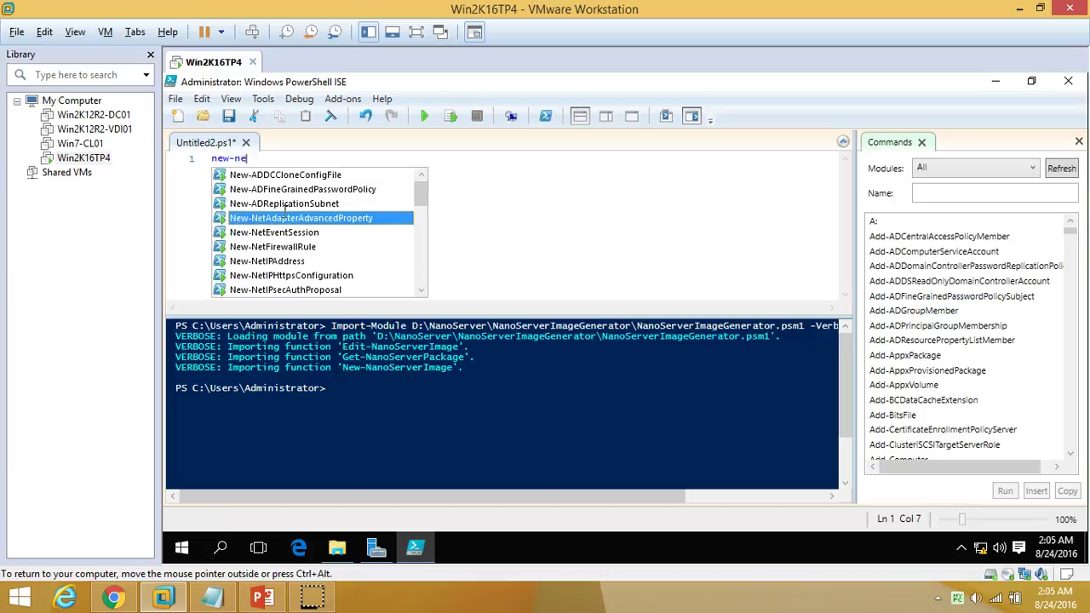
key(BackSpace)
key(BackSpace)
text(ano)
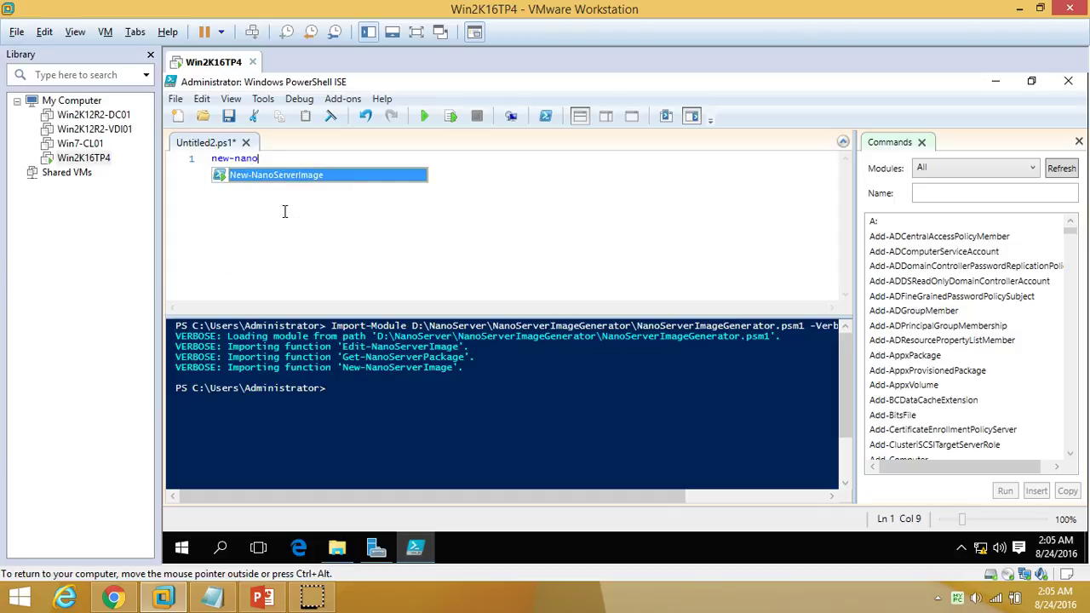
key(Tab)
- Add the -MediaPath parameter with the value D: and the -BasePath parameter to the New-NanoServerImage command
text(-m)
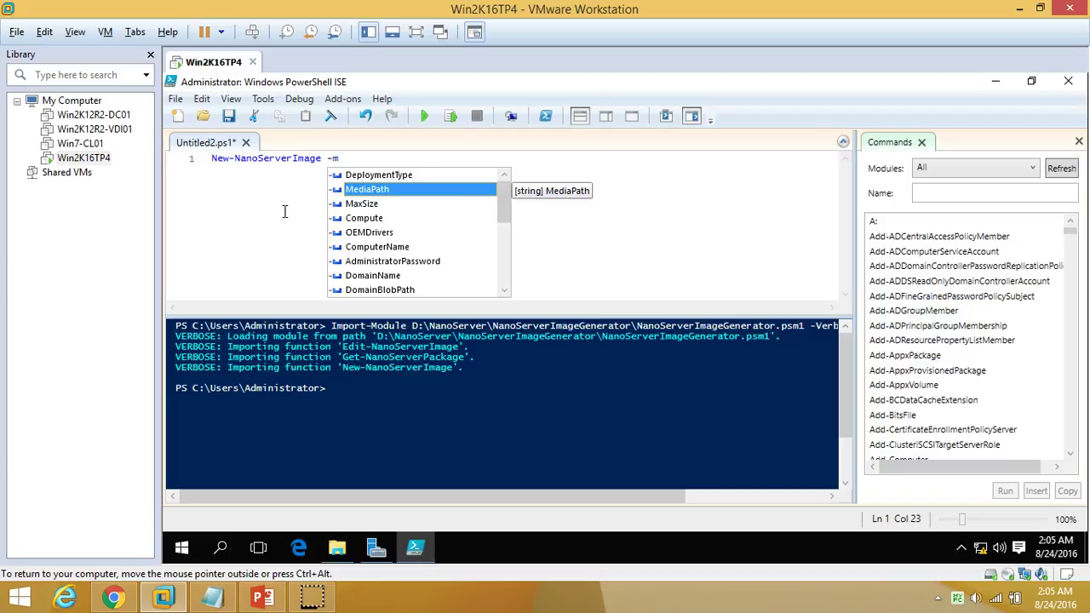
key(Tab)
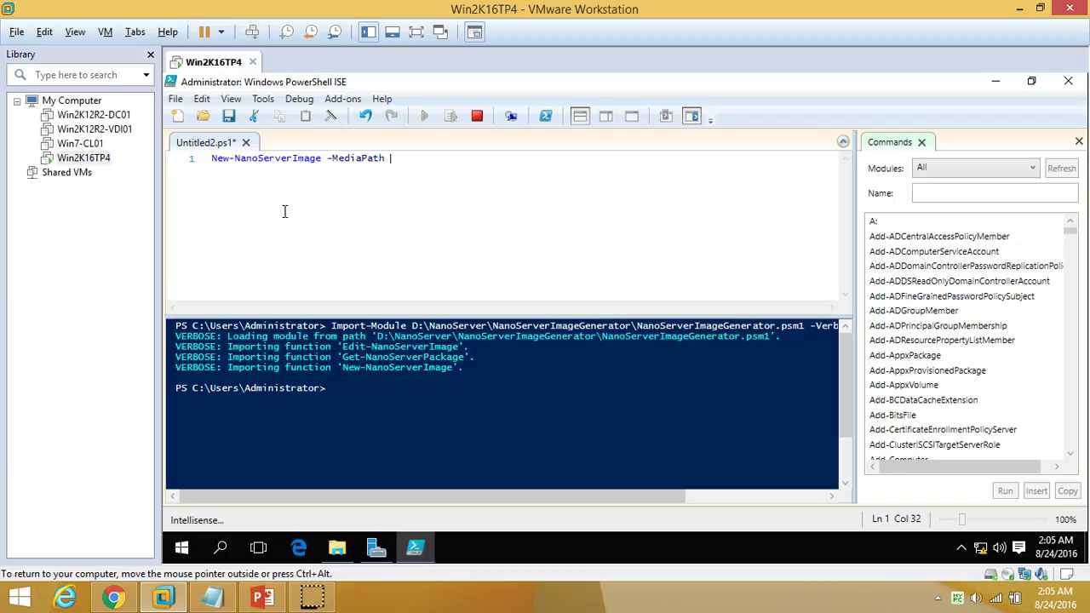
text(D:\)
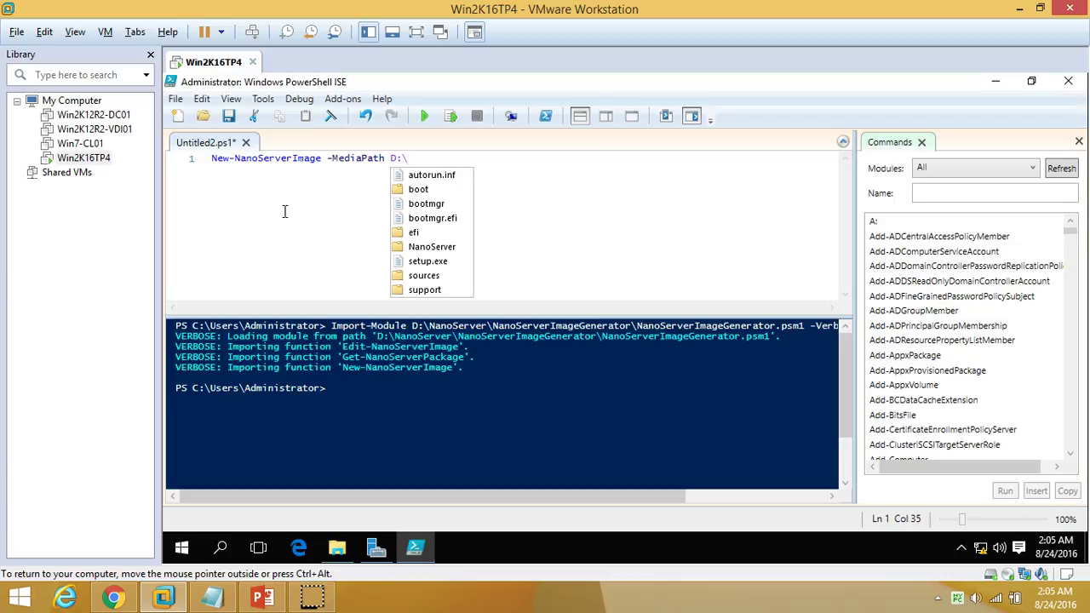
key(BackSpace)
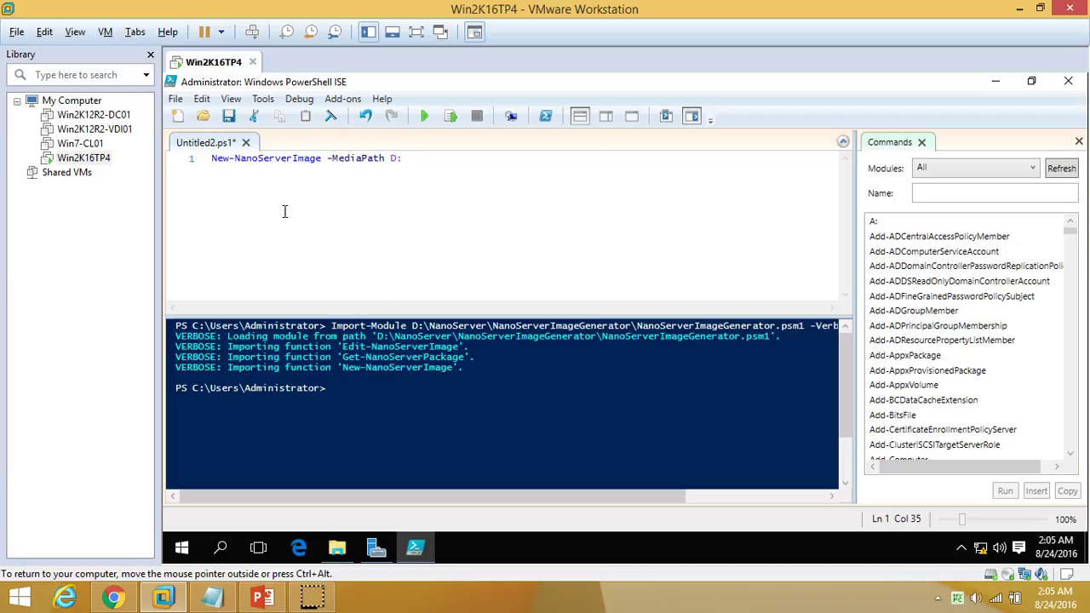
text(-b)
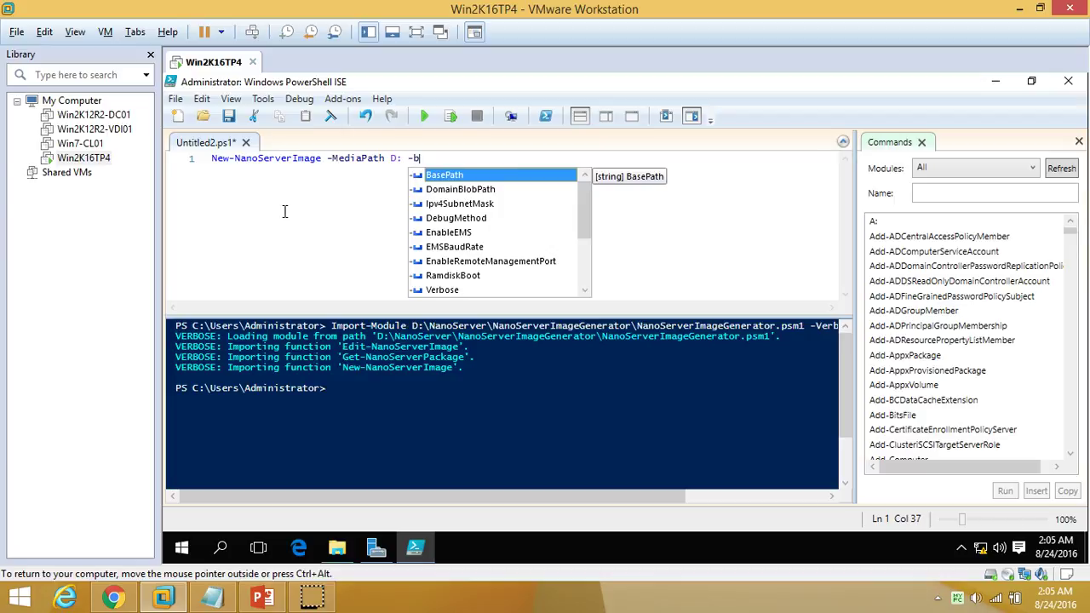
key(Tab)
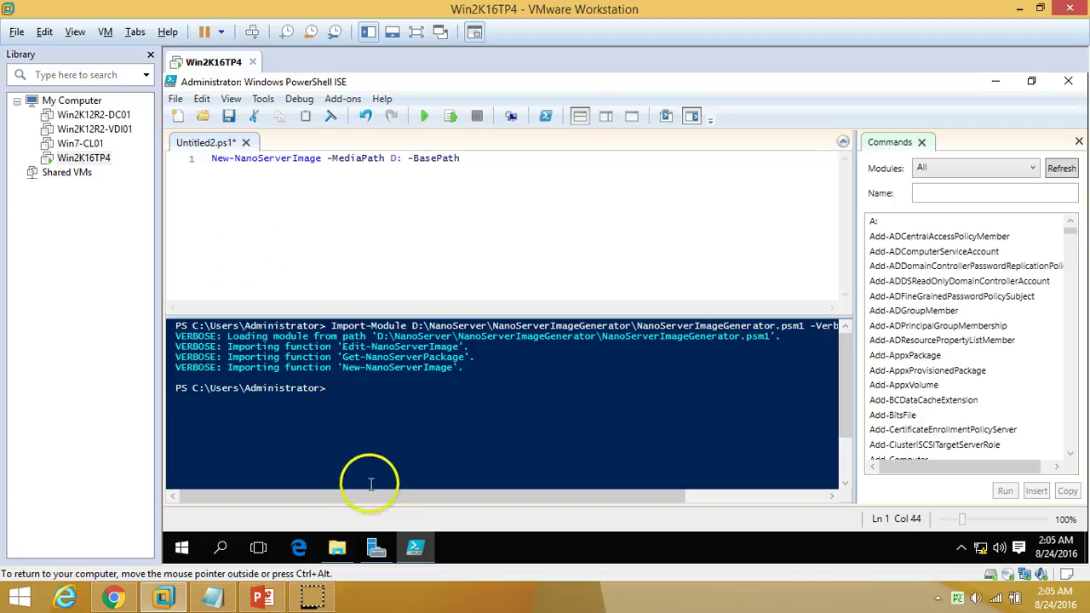
- Switch to File Explorer, create a folder named NanoServer in the root of drive C:, and open it
click(337, 547)
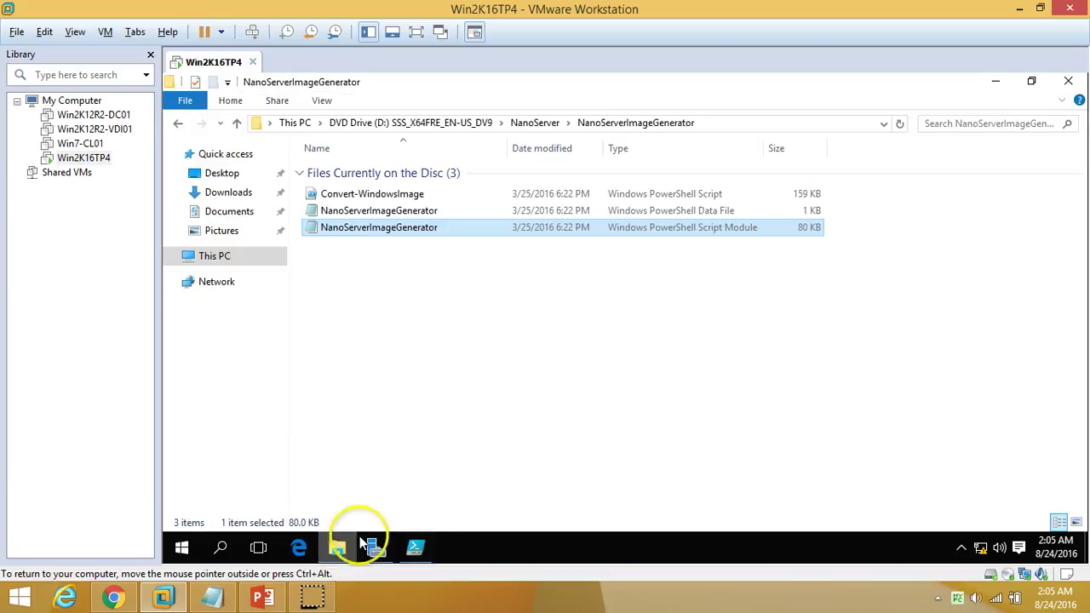
click(213, 255)
double_click(593, 309)
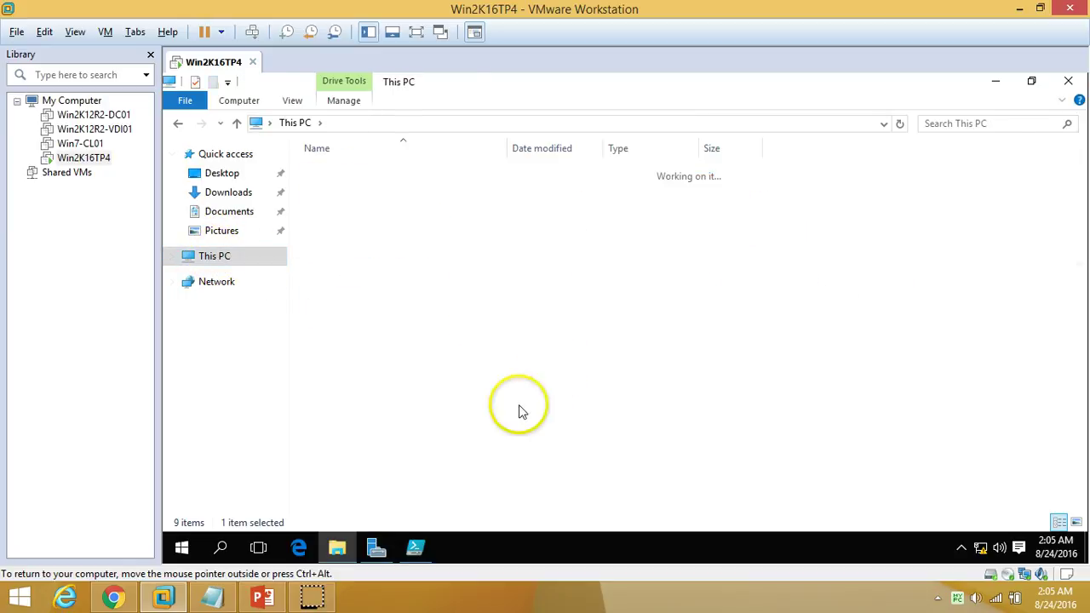
right_click(389, 330)
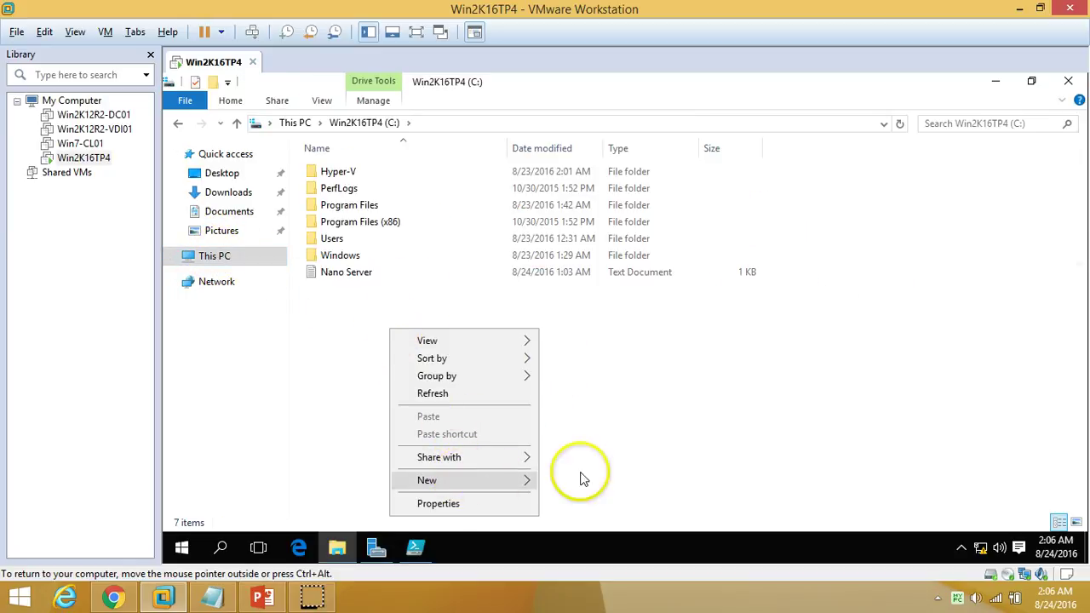
mouse_move(576, 480)
click(579, 350)
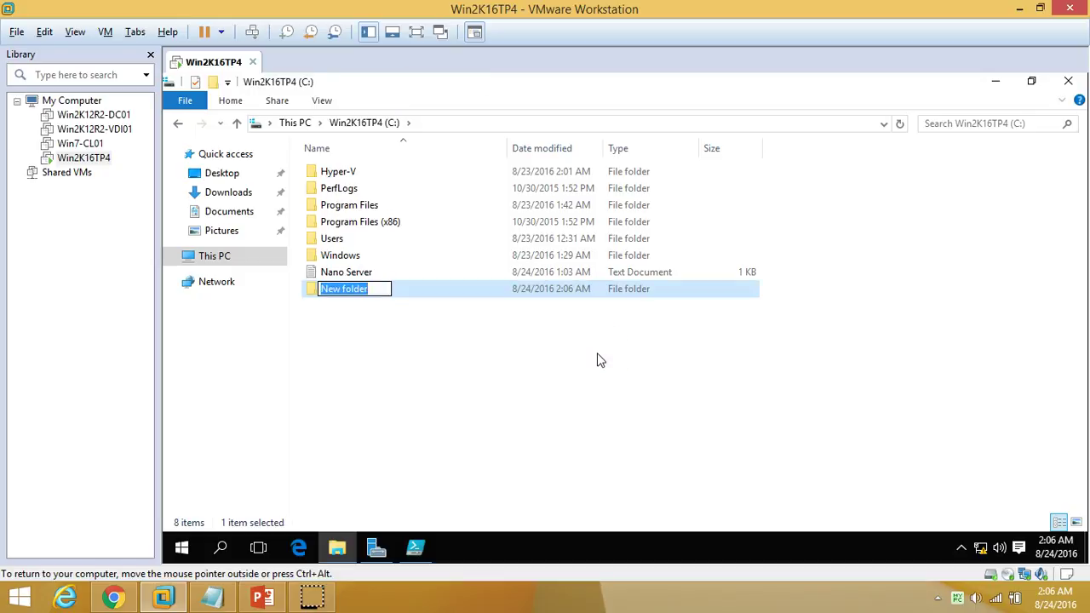
text(NanoServer)
key(Return)
double_click(372, 290)
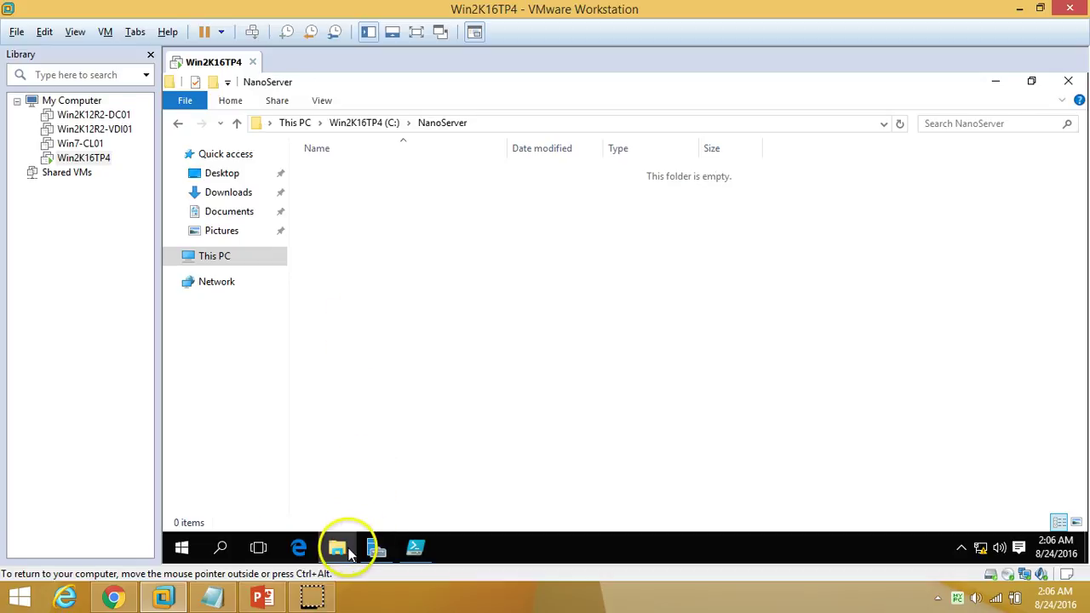
- Switch back to PowerShell ISE and set the -BasePath parameter of the New-NanoServerImage command to C:\NanoServer
click(347, 550)
key(BackSpace)
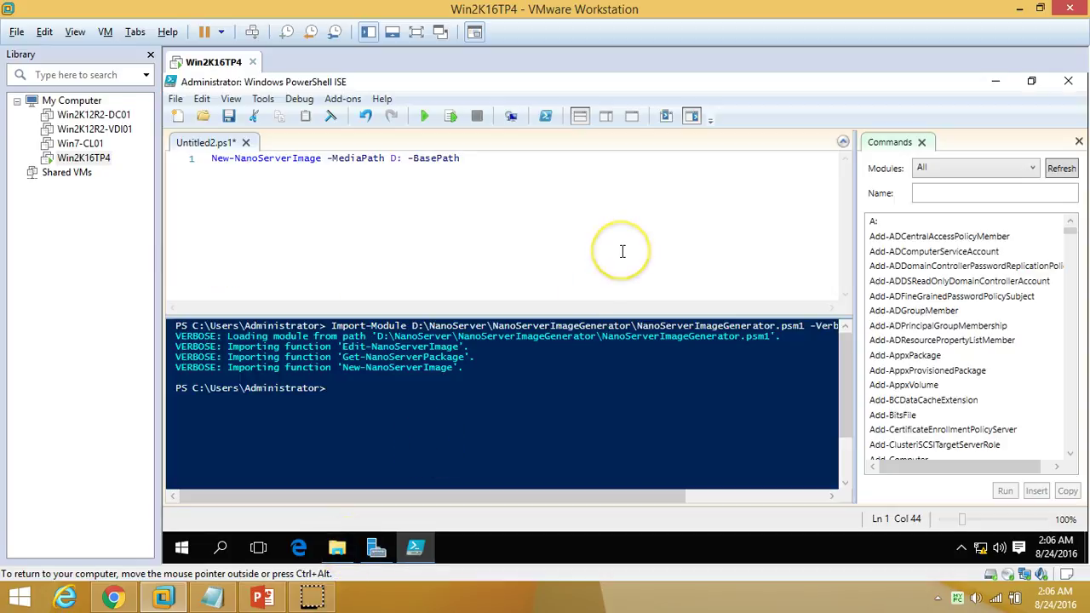
text(h)
text(c:\)
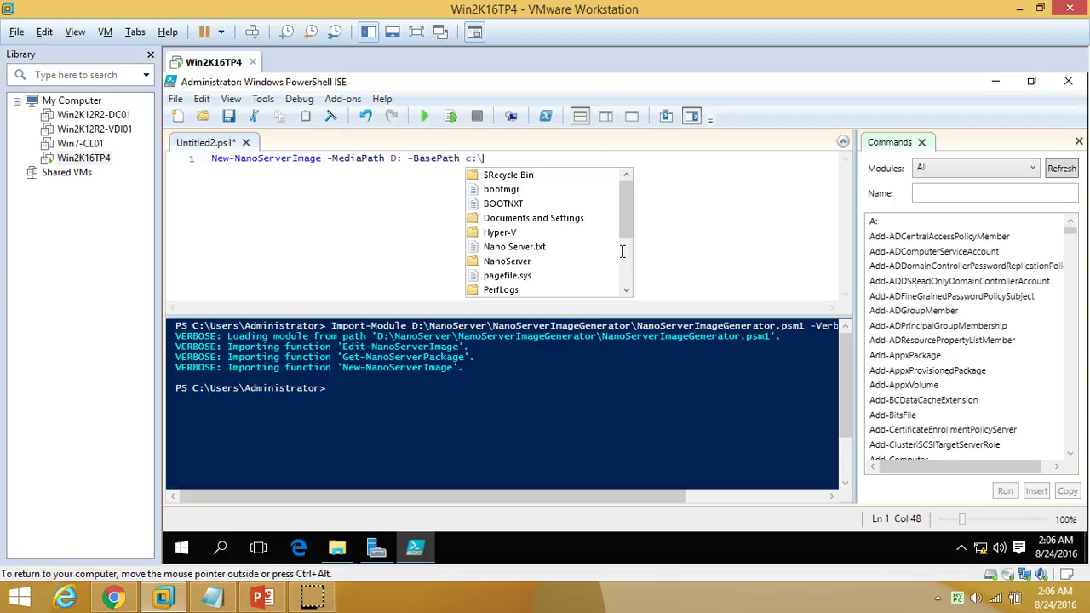
text(na)
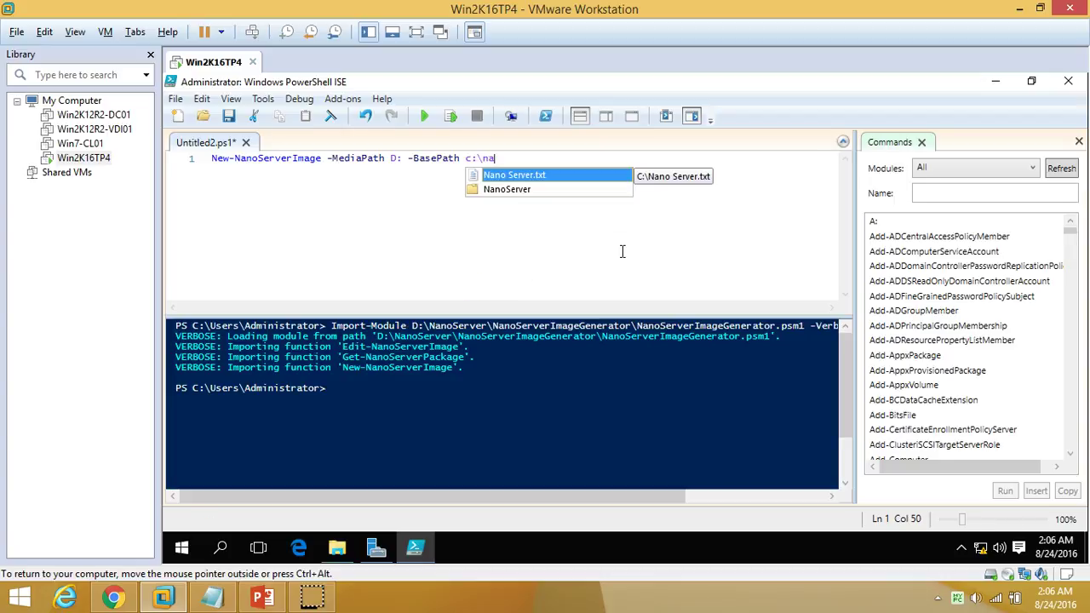
key(Down)
key(Return)
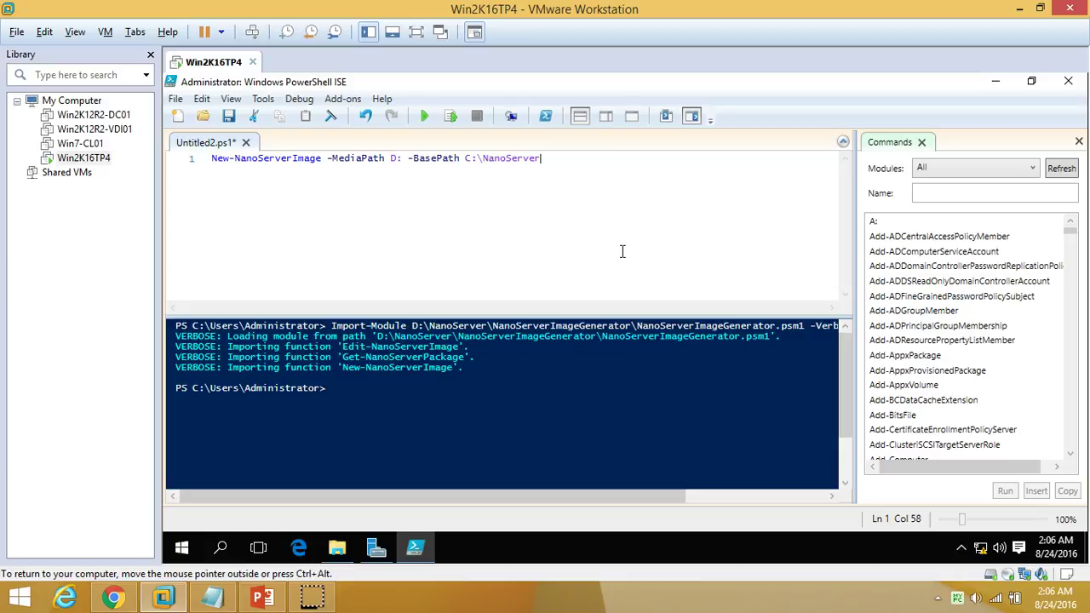
text(\)
key(BackSpace)
- Add the -TargetPath parameter with the value C:\NanoServer\NanoServerTP5.vhdx to the command
text(-t)
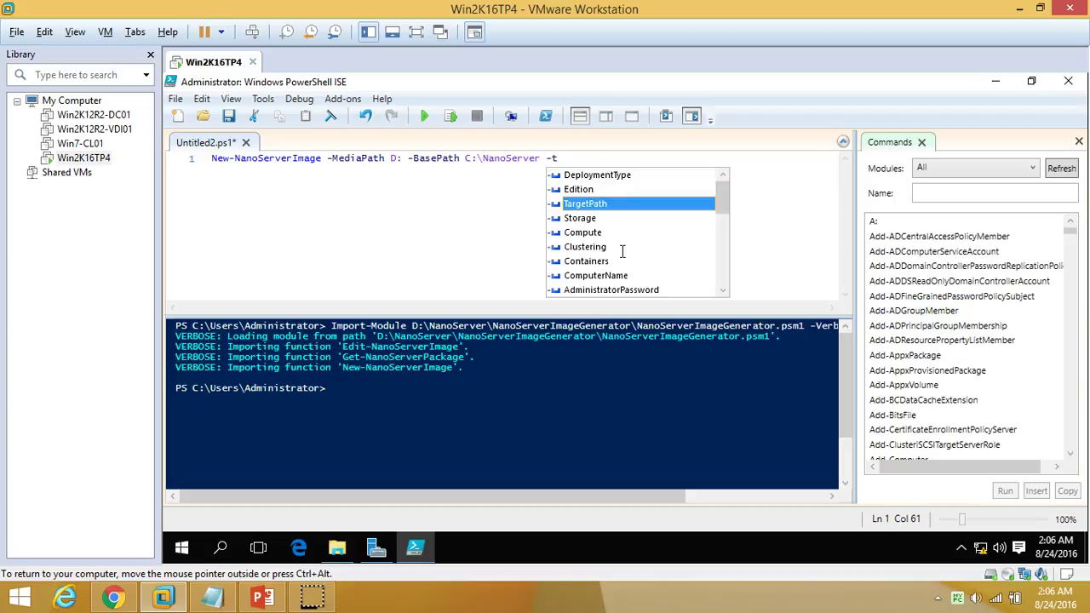
text(ar)
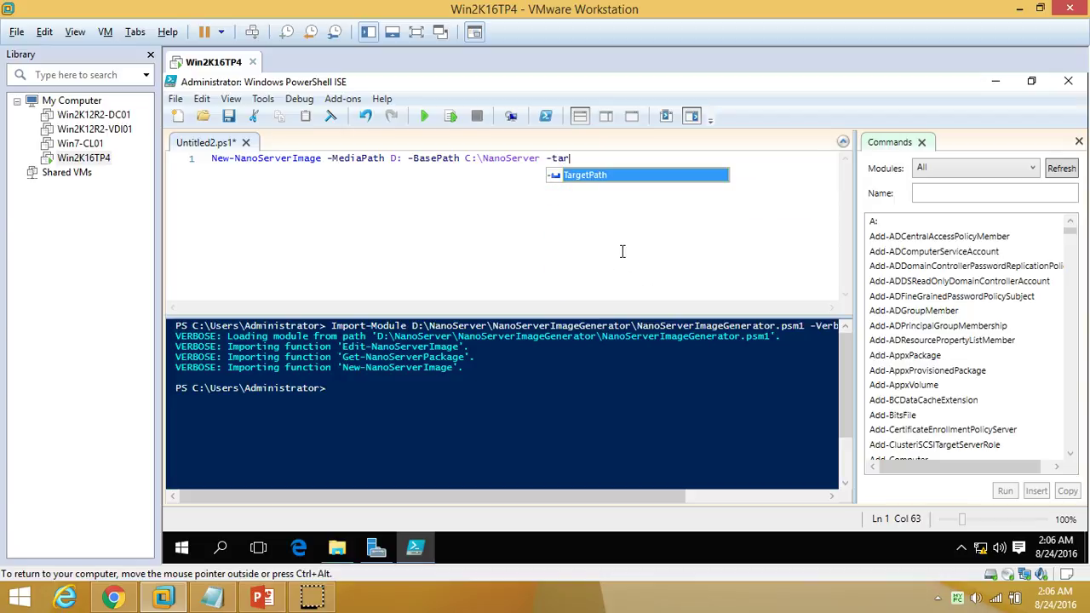
key(Tab)
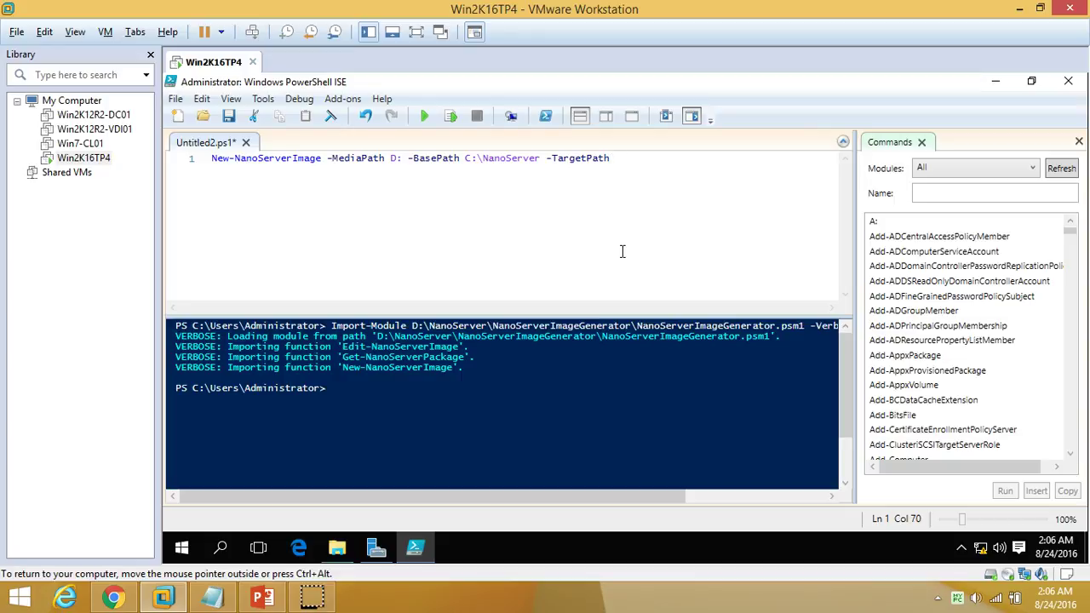
text(c:)
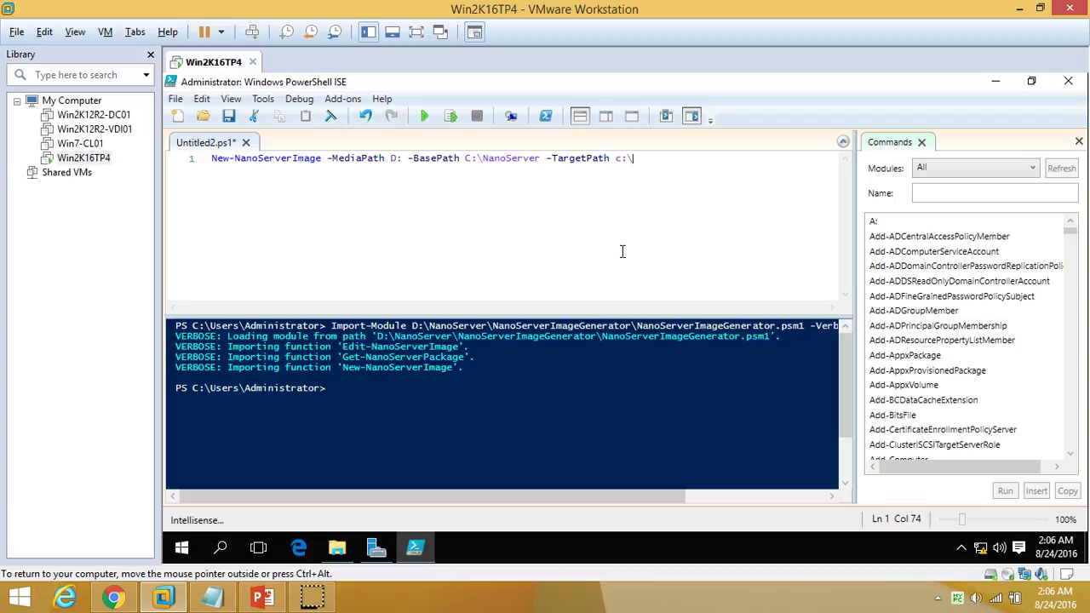
text(\na)
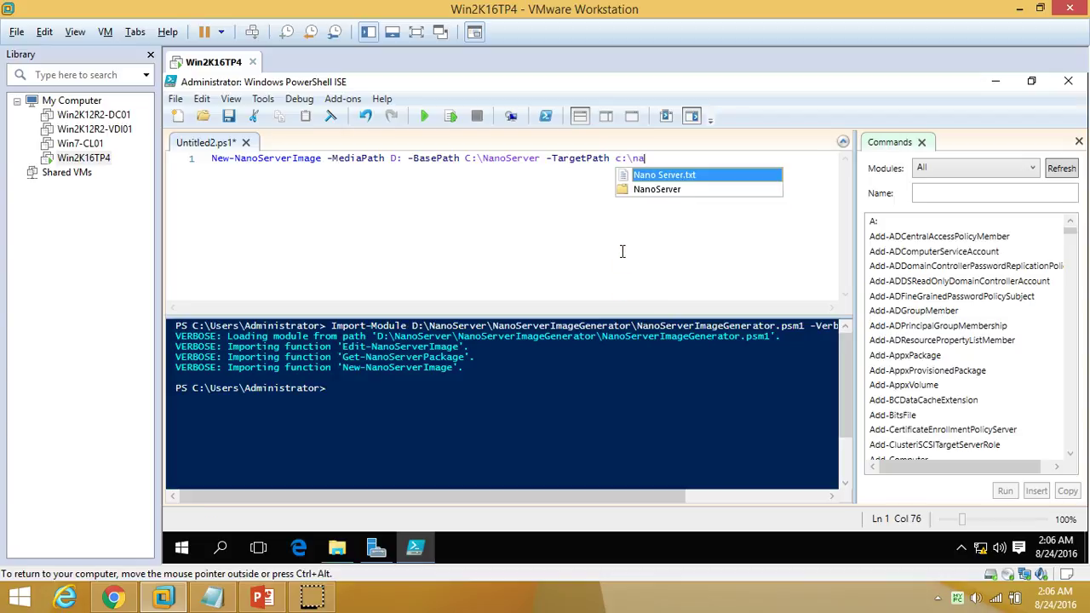
key(Down)
key(Return)
text(\)
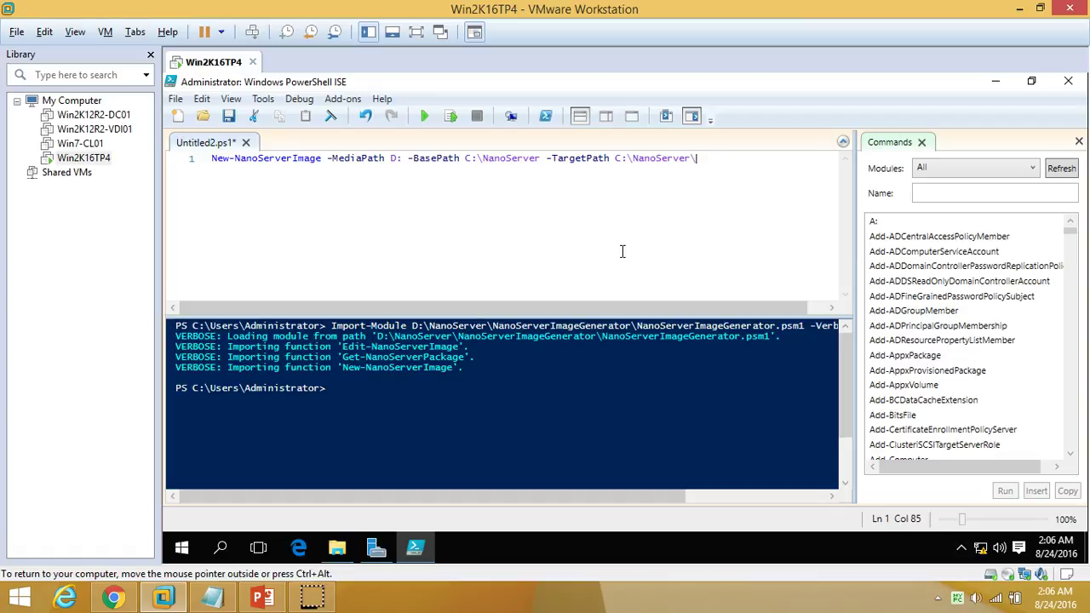
text(NanoServer)
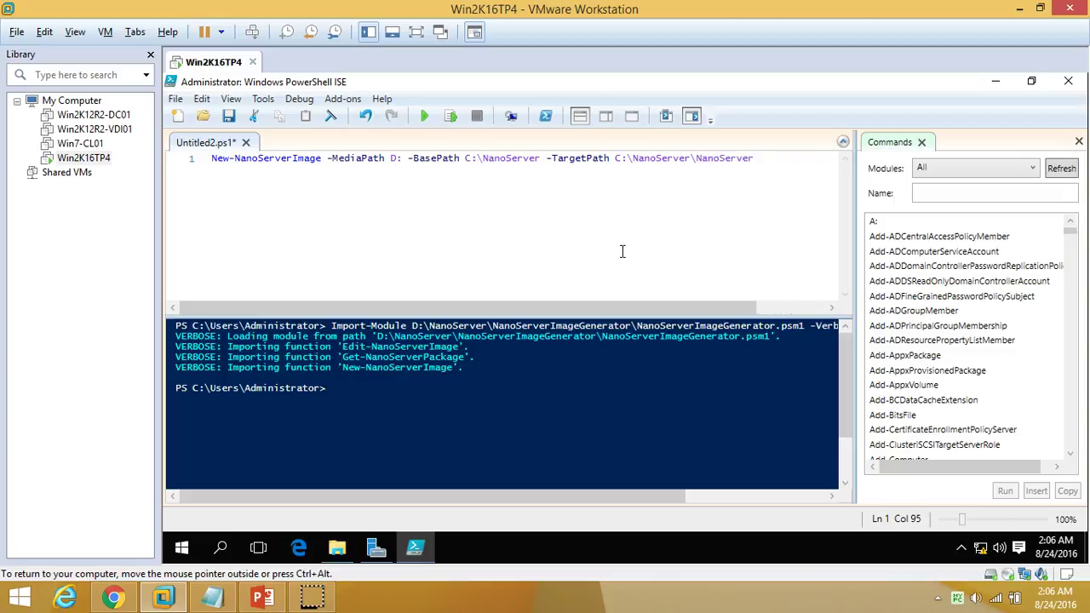
text(TP5.vhdx)
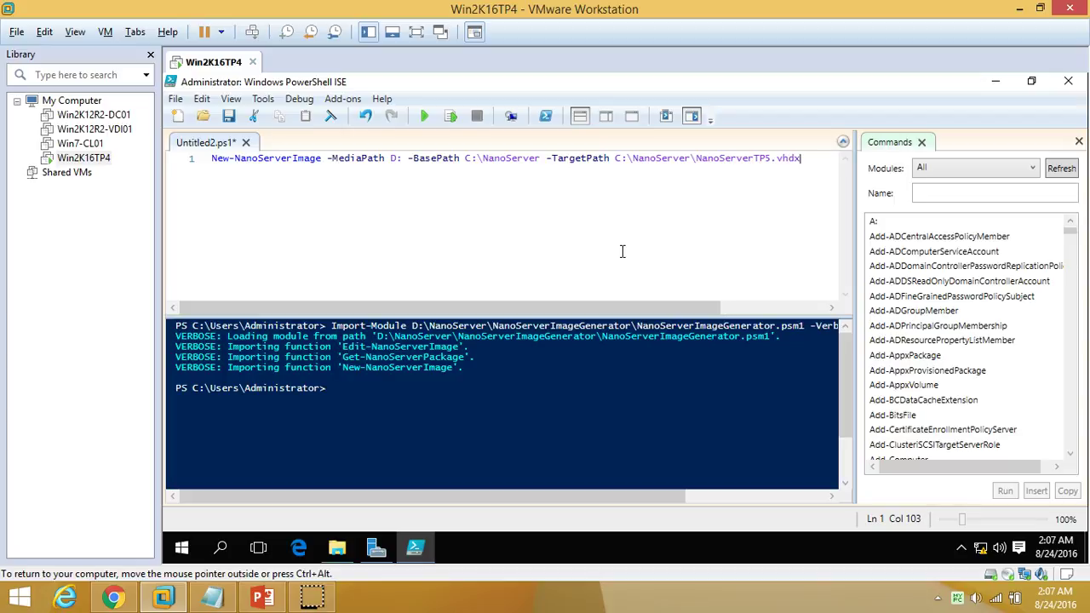
- Add the -ComputerName parameter with the value NanoServerTP5 to the New-NanoServerImage command
text( -com)
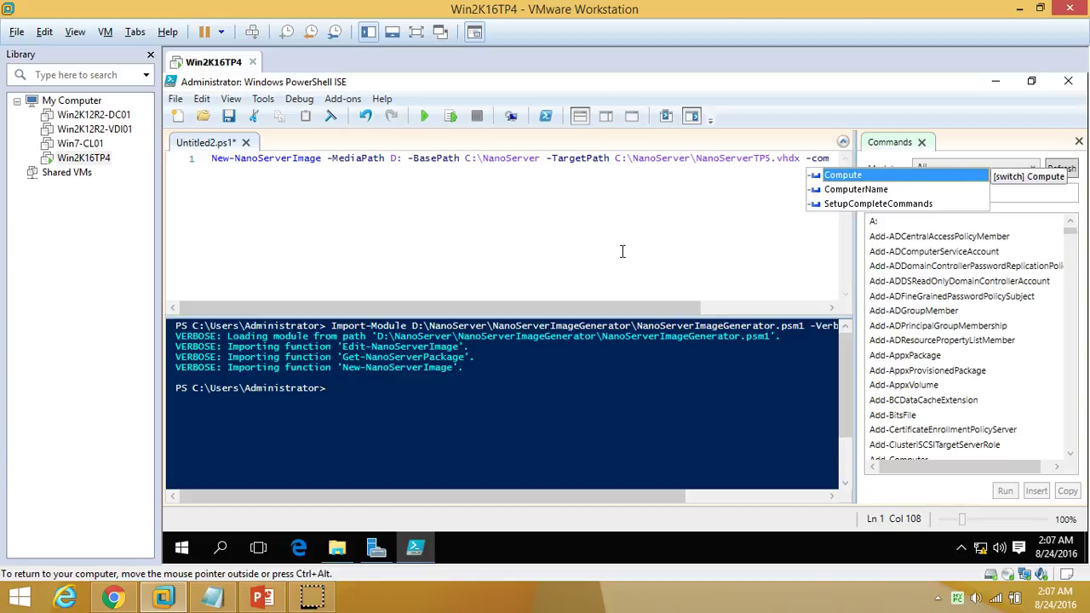
key(Down)
key(Tab)
text(Nano Server)
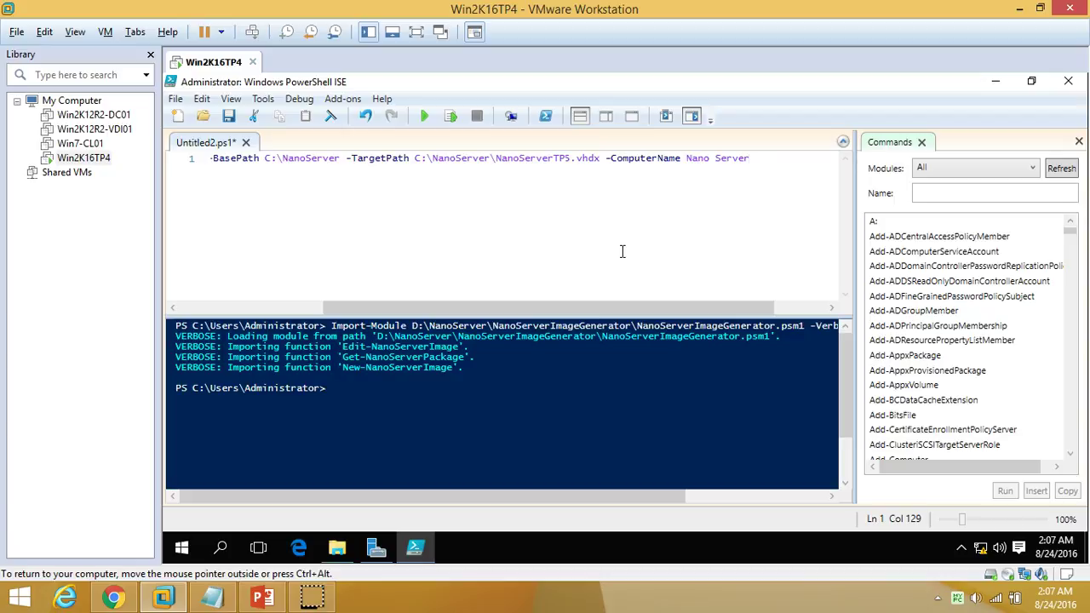
key(BackSpace)
key(BackSpace)
key(BackSpace)
key(BackSpace)
key(BackSpace)
key(BackSpace)
key(BackSpace)
text(ServerTP5 -)
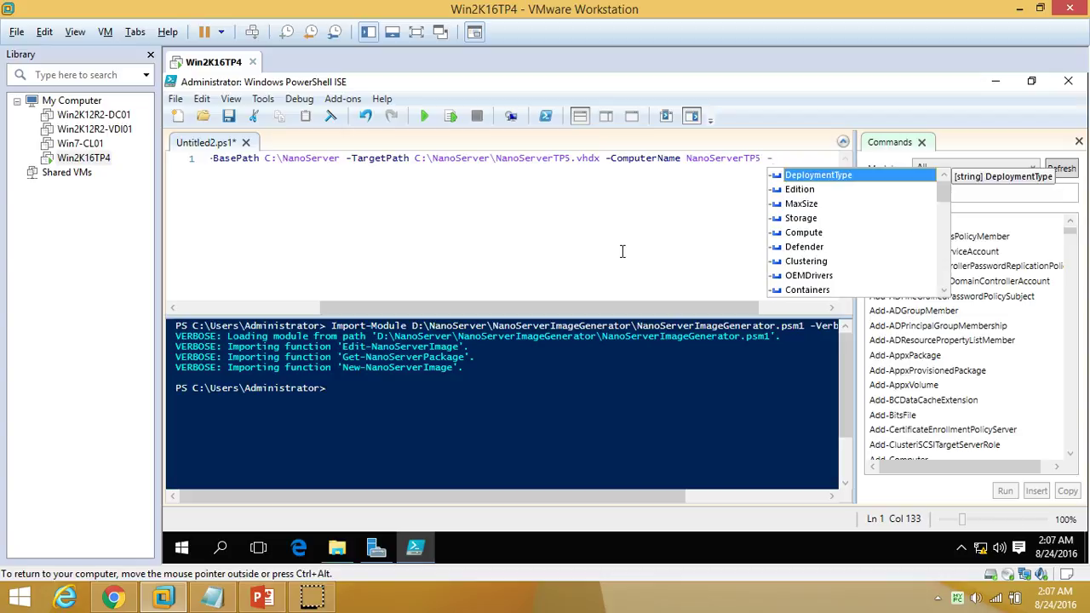
- Add the -DeploymentType parameter with the value Guest to the command
text(de)
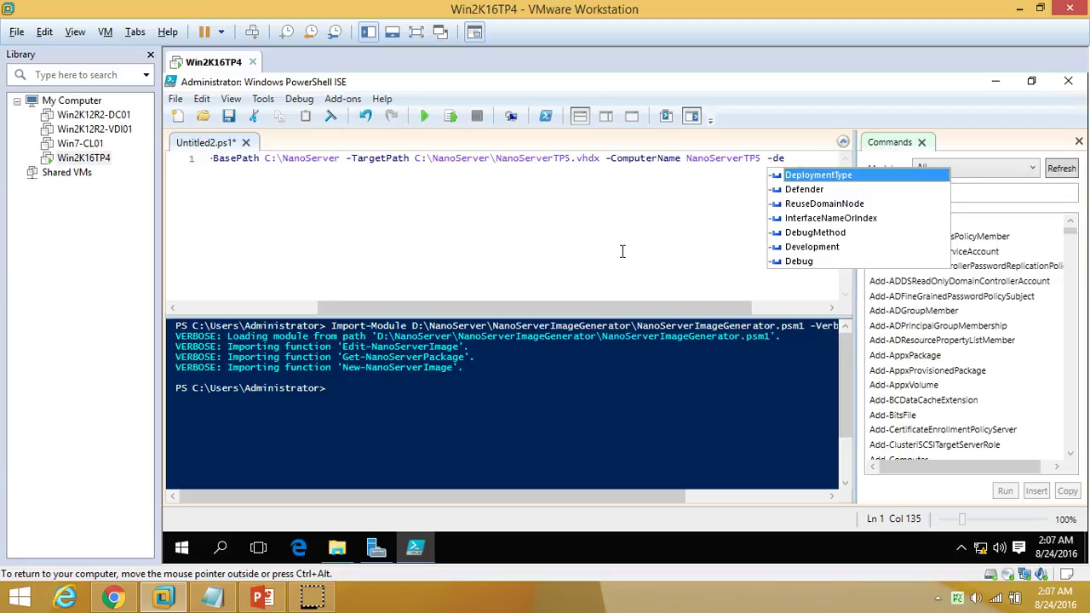
key(Tab)
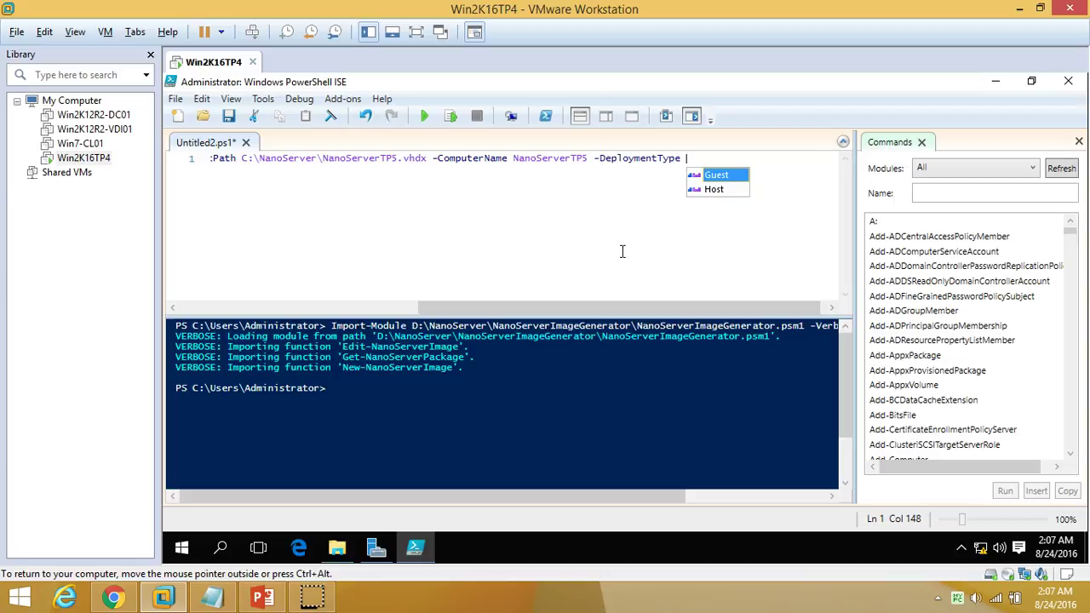
text(g)
key(Tab)
text(\)
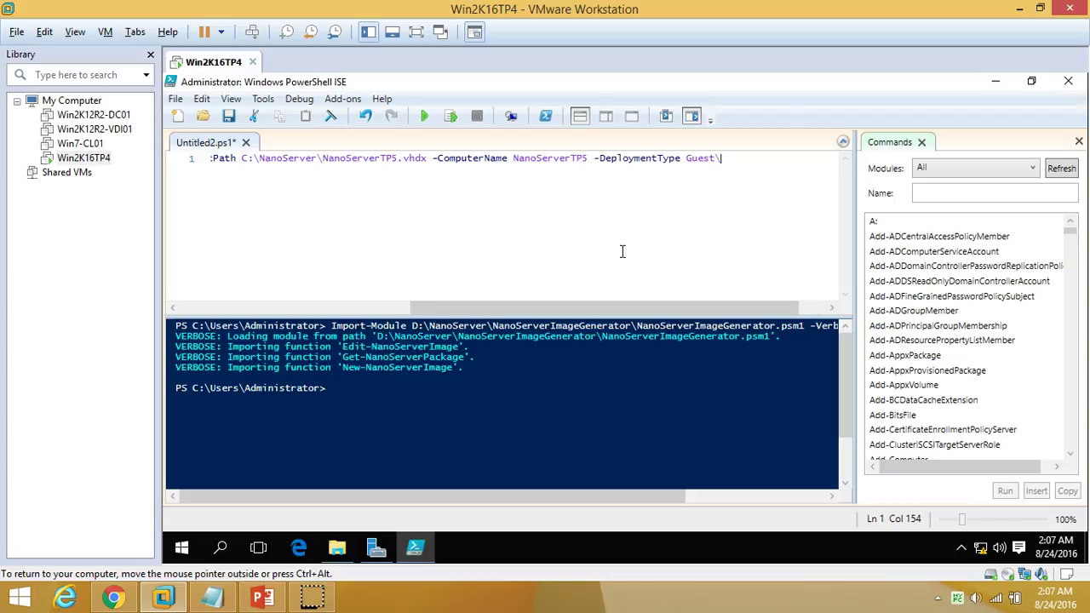
key(BackSpace)
- Add the -Edition parameter with the value Standard at the end of the New-NanoServerImage command
text(-e)
key(BackSpace)
key(BackSpace)
text(-ed)
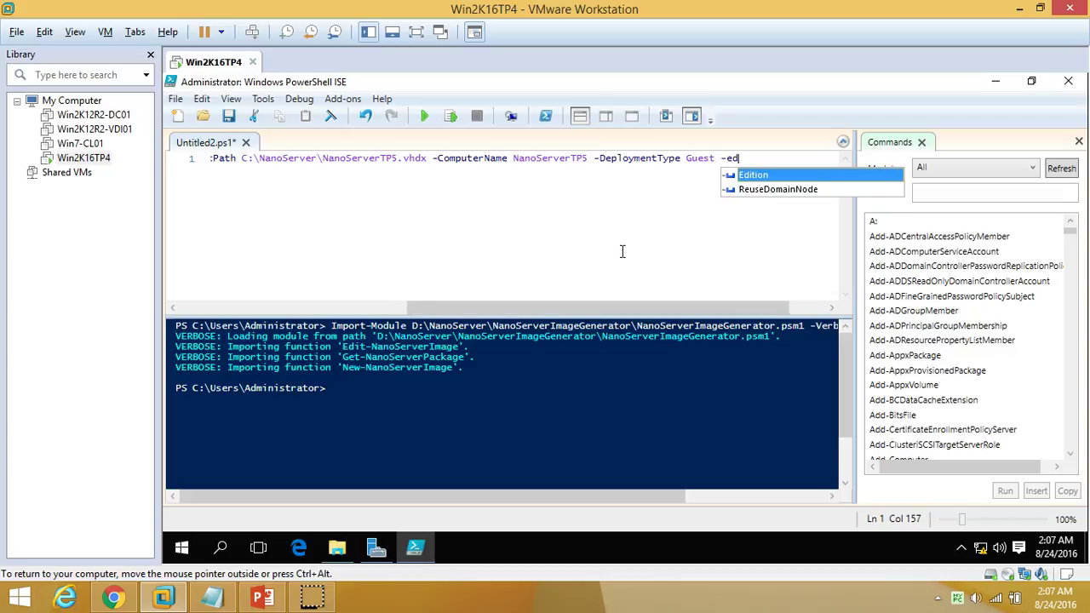
key(Tab)
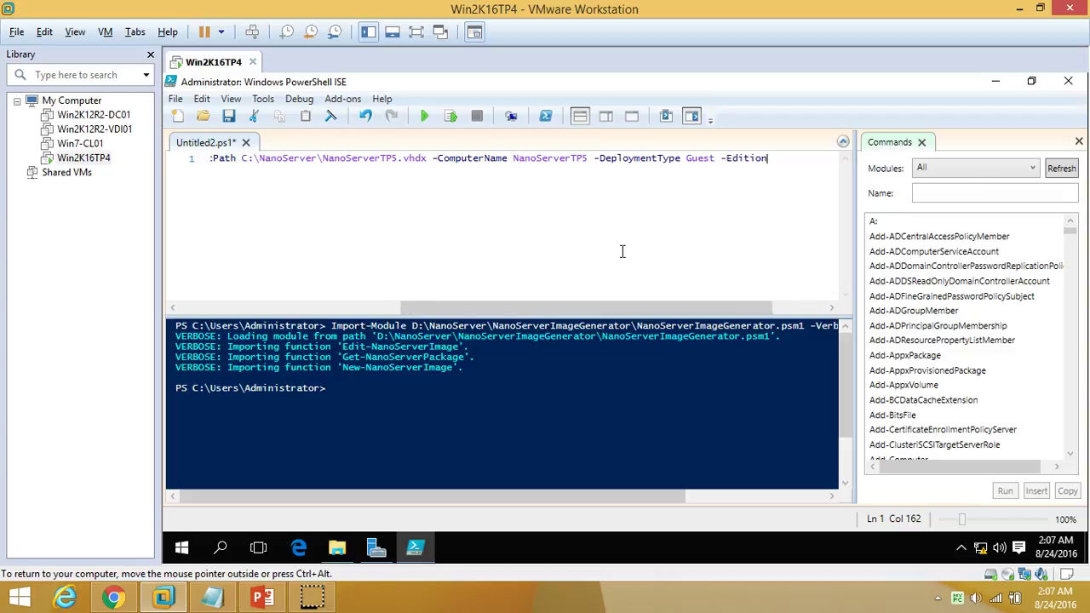
text(s)
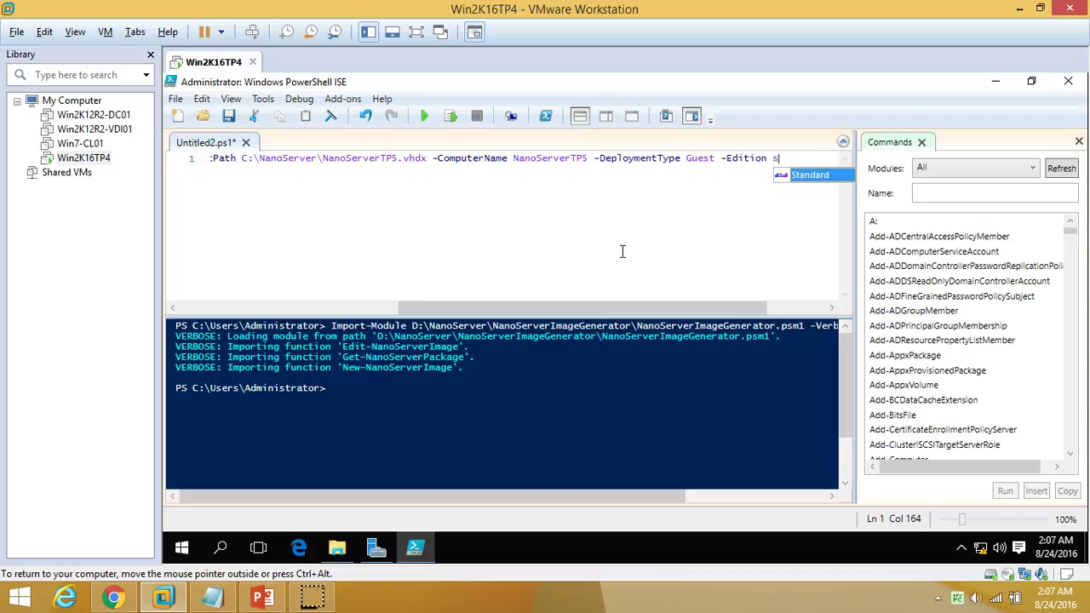
key(Tab)
- Run the New-NanoServerImage script and supply the administrator password for the image
drag(638, 309, 219, 287)
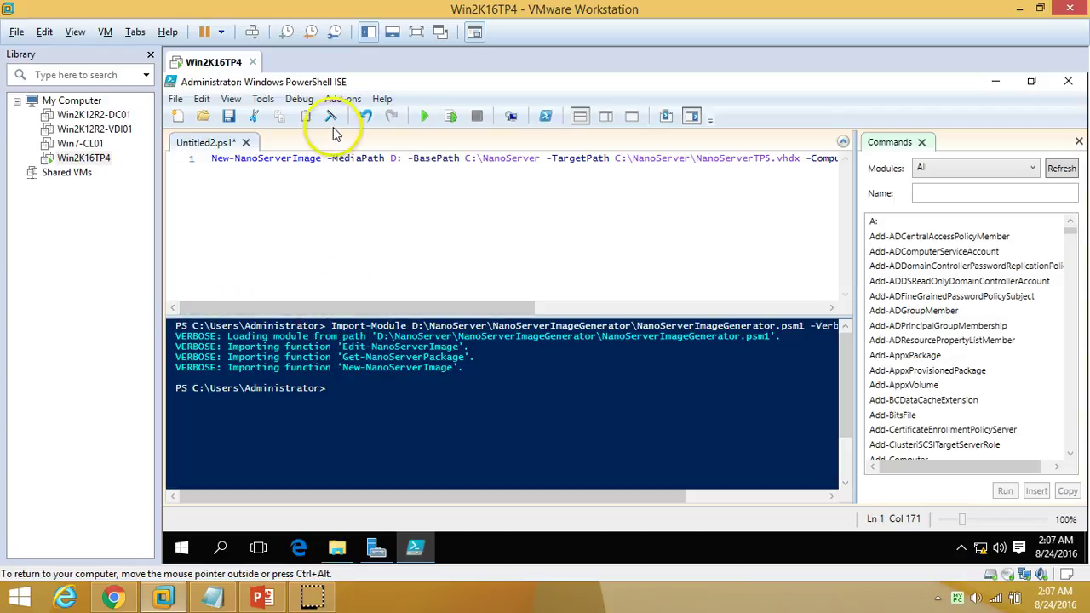
click(424, 116)
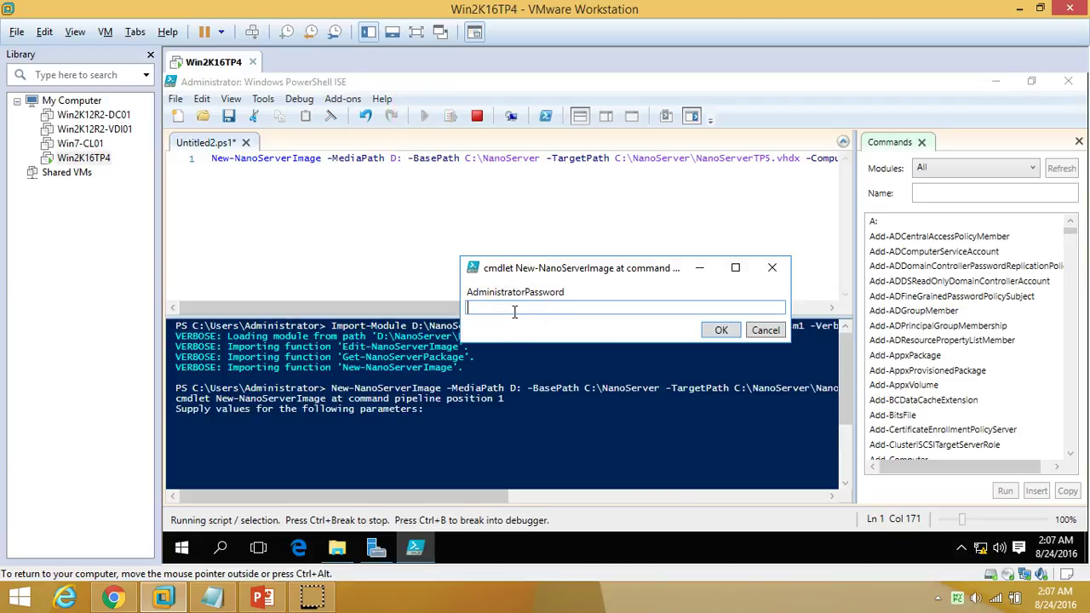
text(••••••••)
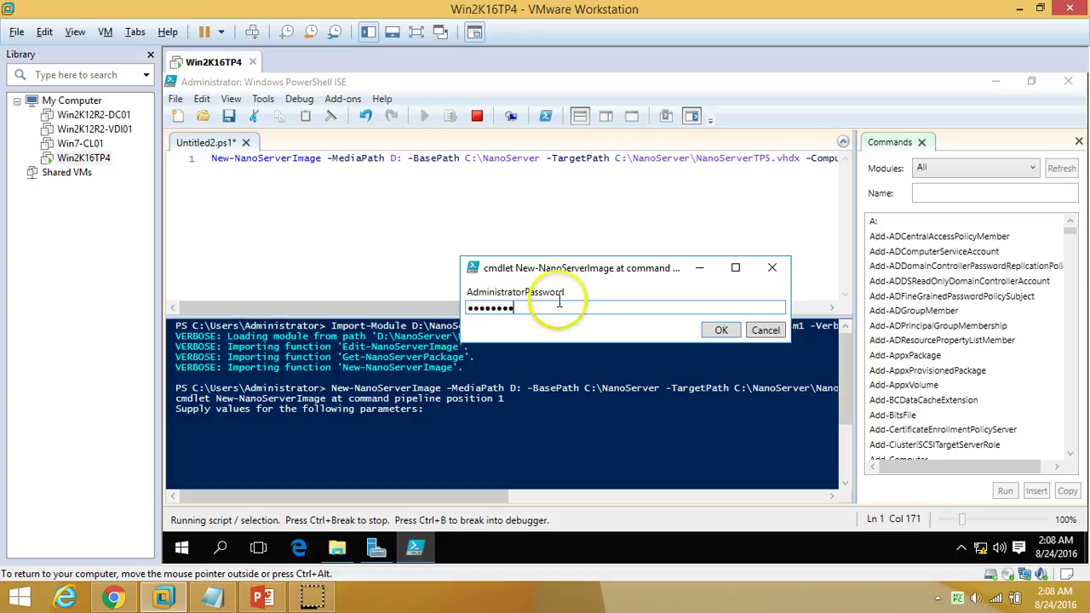
click(722, 331)
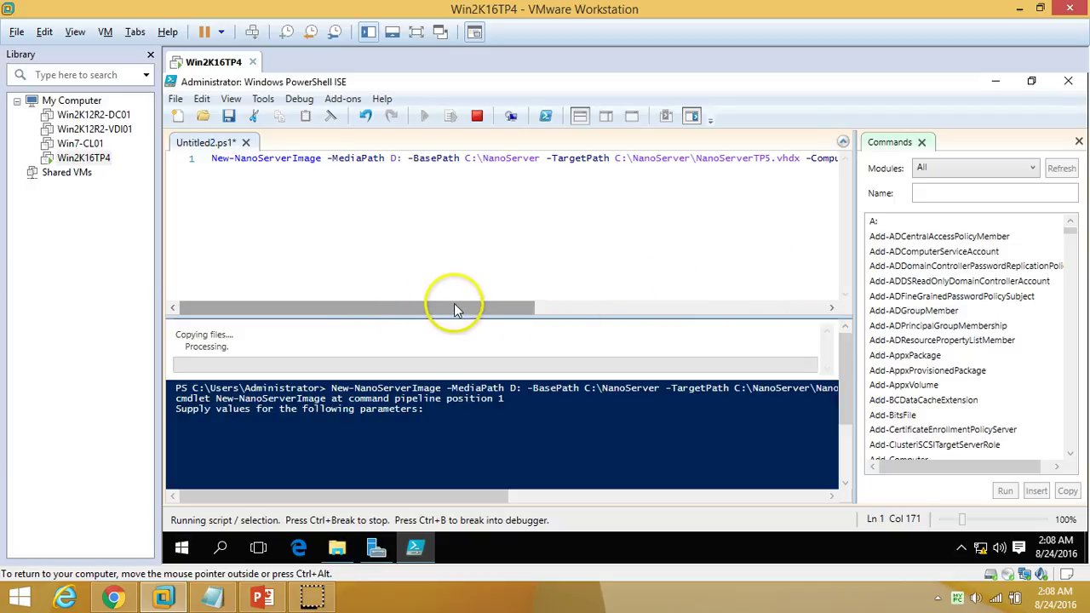
- Enlarge the console pane by shrinking the script pane above it
drag(468, 316, 495, 218)
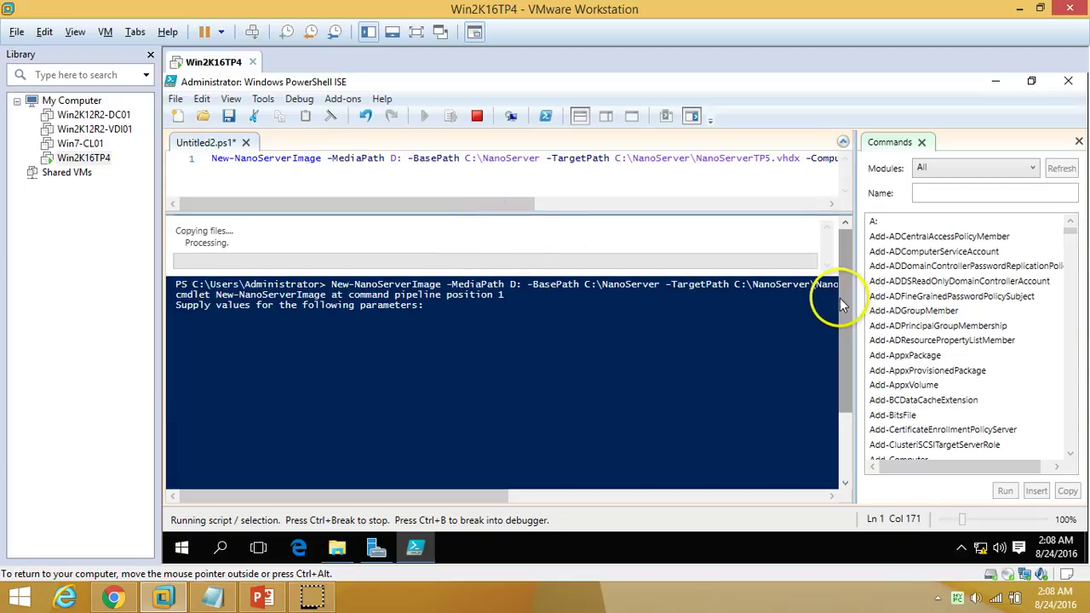
drag(842, 297, 847, 247)
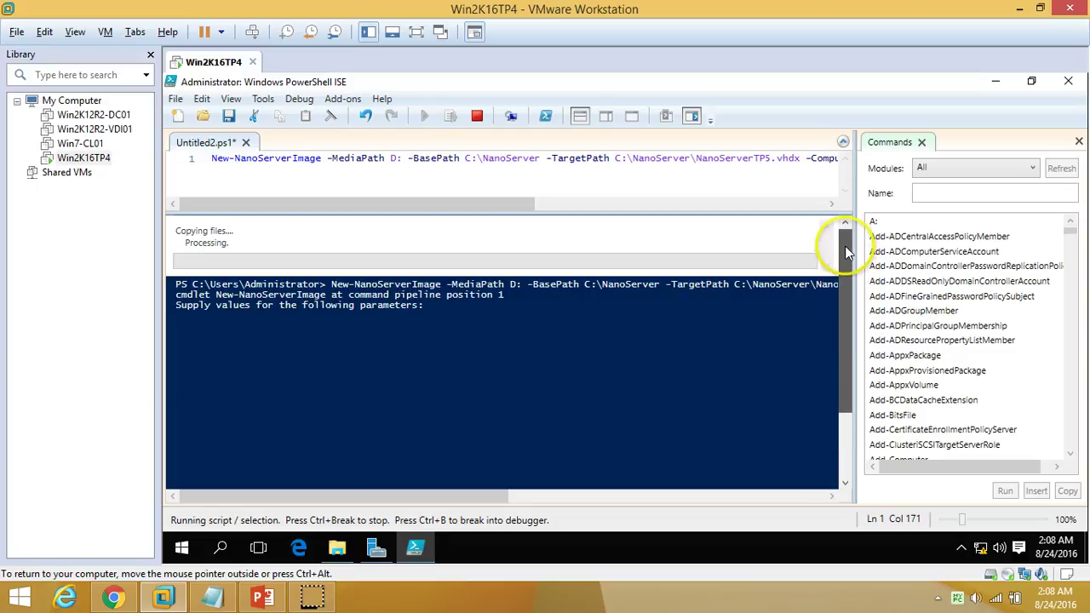
- Switch to File Explorer and check which items the running command has copied into C:\NanoServer
click(337, 550)
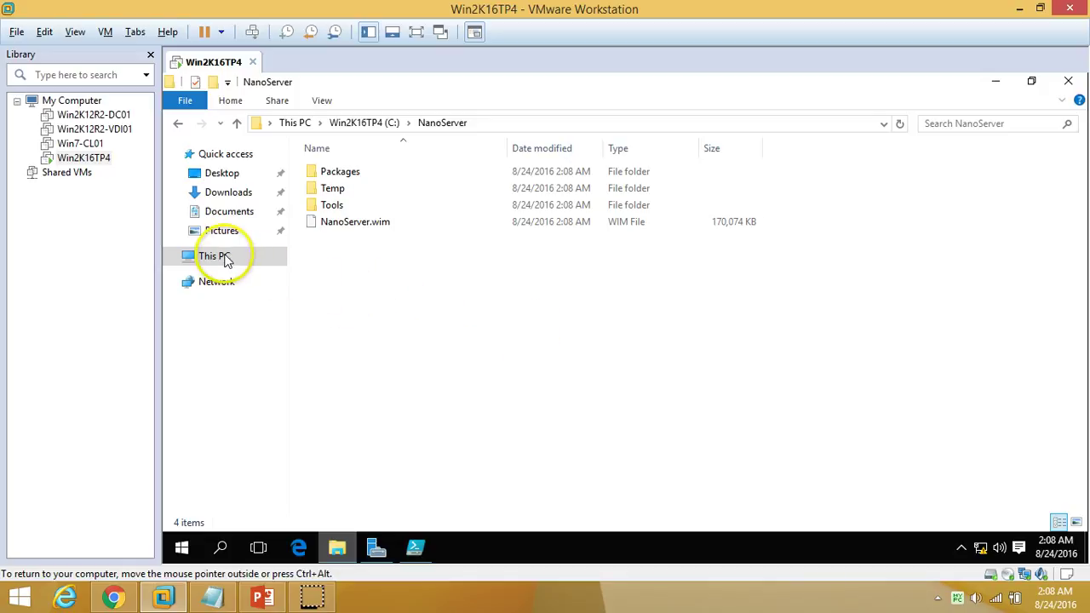
click(337, 547)
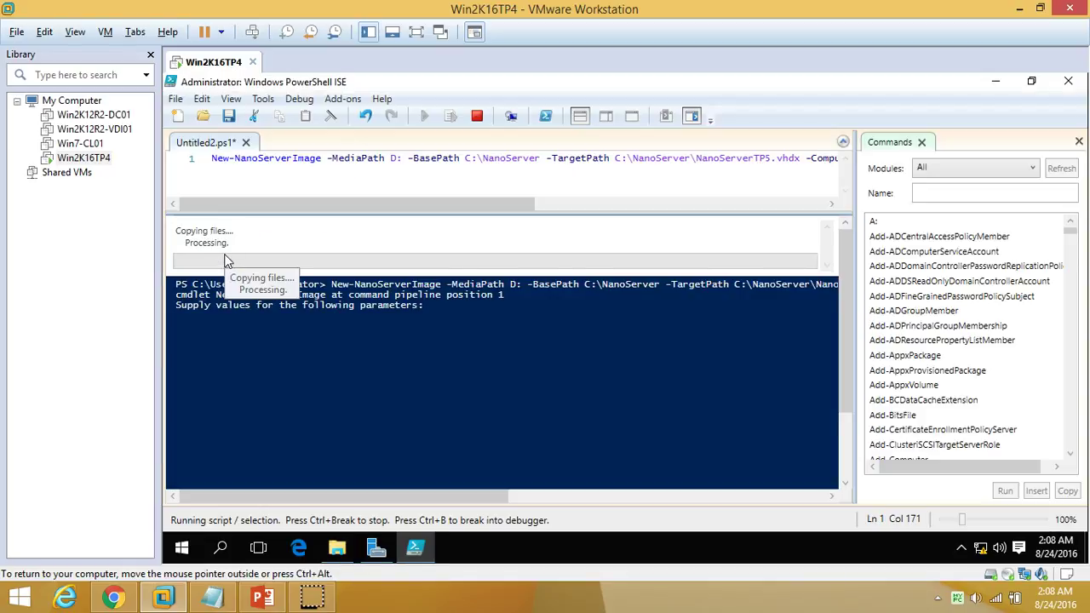
click(337, 547)
click(554, 340)
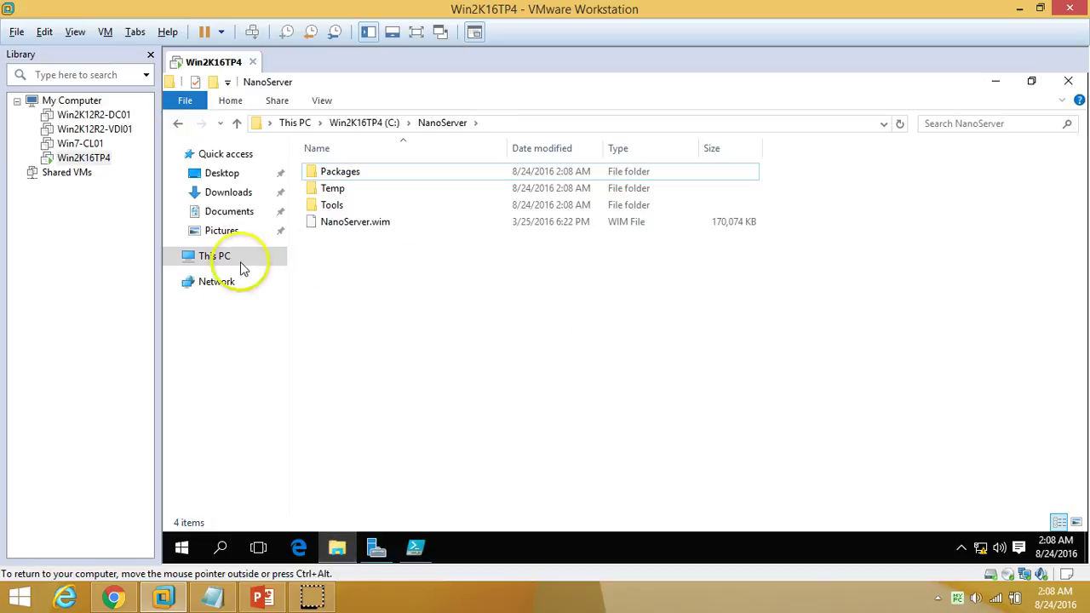
- Reopen the NanoServer folder from the root of drive C:, examine its contents, and return to PowerShell ISE
click(214, 258)
double_click(604, 295)
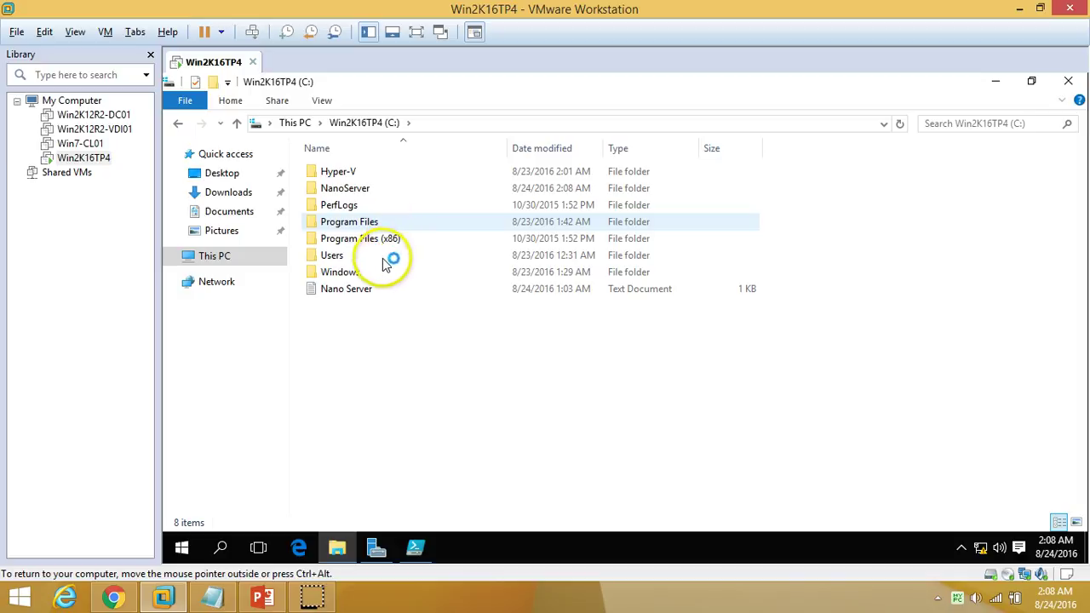
click(342, 189)
key(F2)
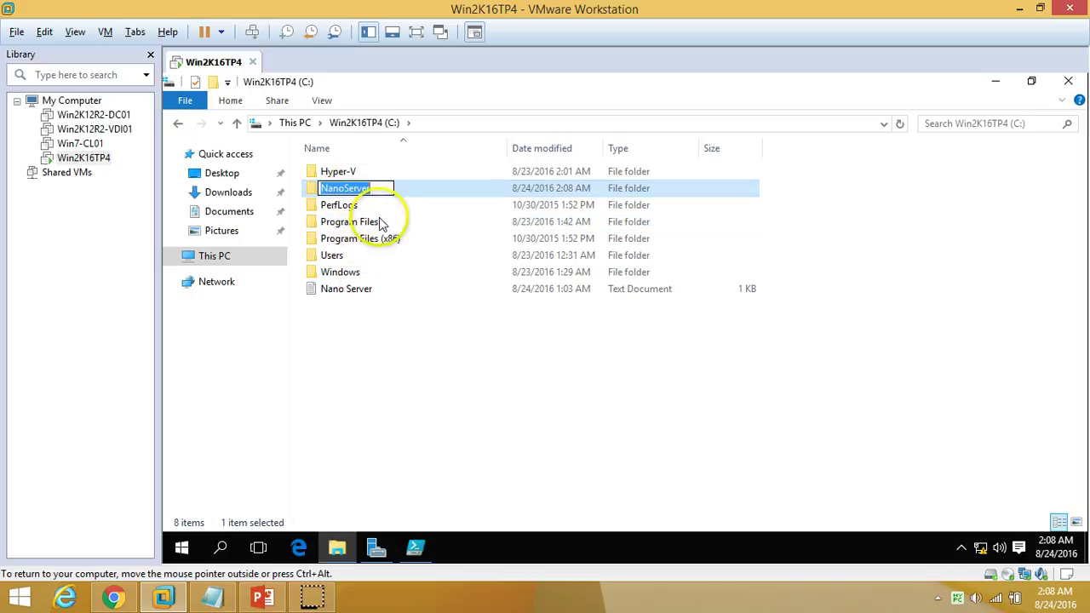
key(Return)
double_click(433, 189)
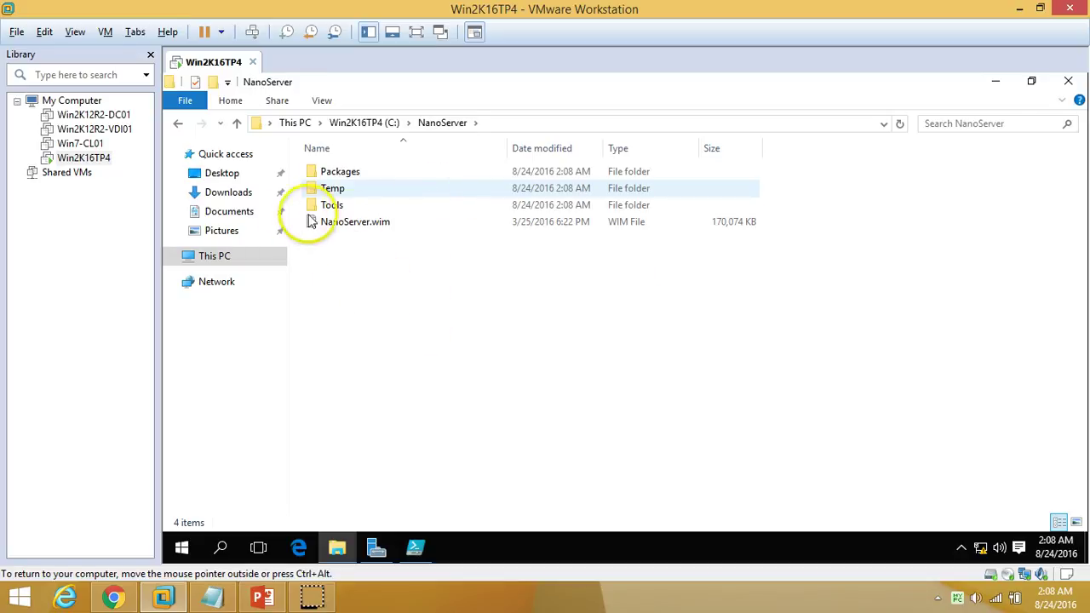
drag(420, 312, 449, 331)
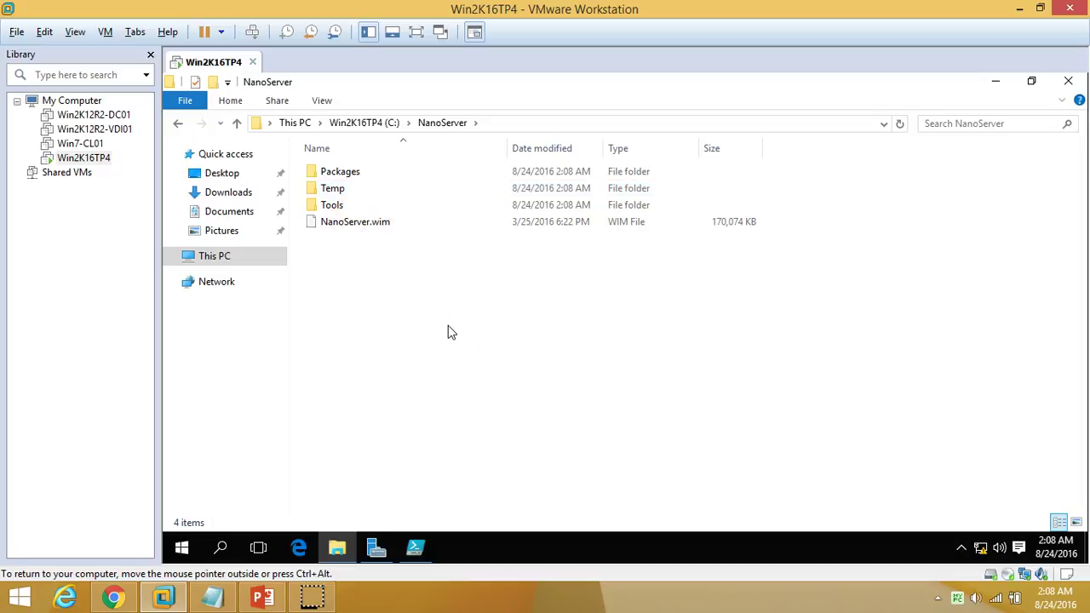
click(338, 552)
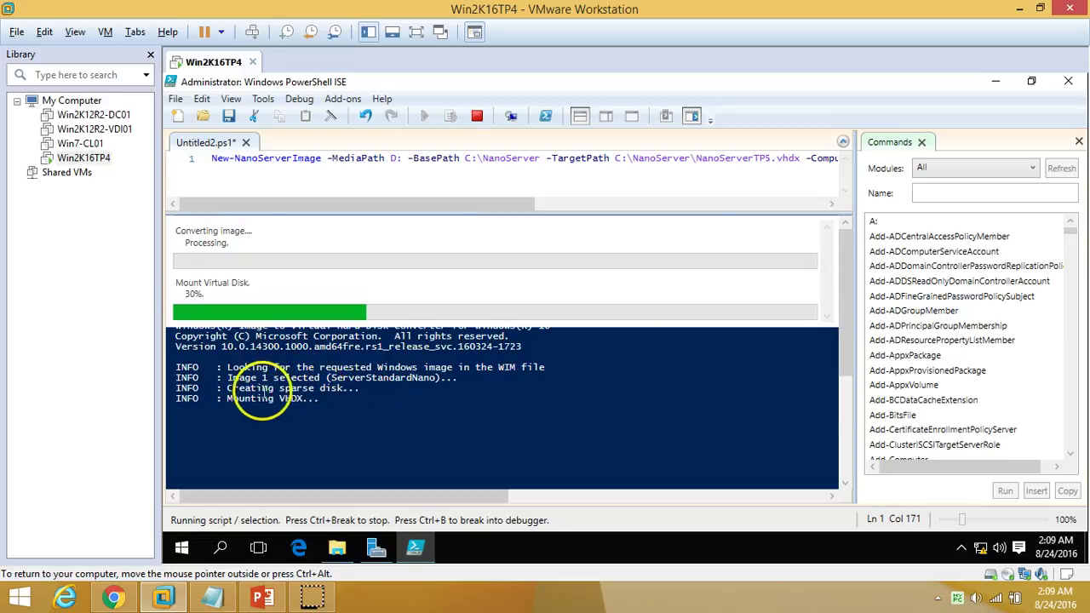
- Check the temporary hard disk image file in C:\NanoServer, and return to PowerShell ISE to read the conversion output
click(335, 550)
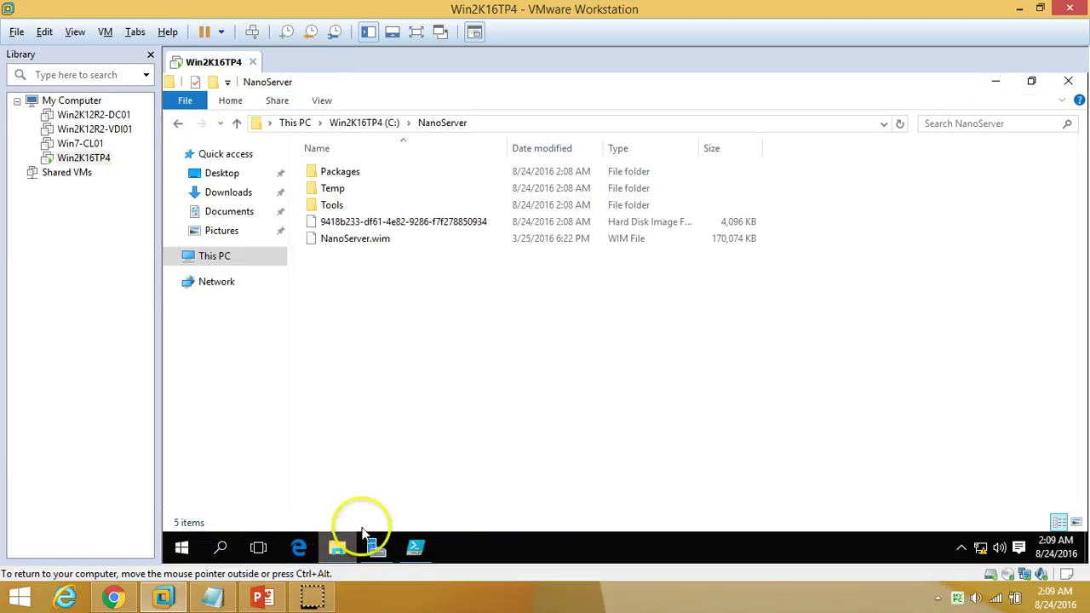
click(379, 227)
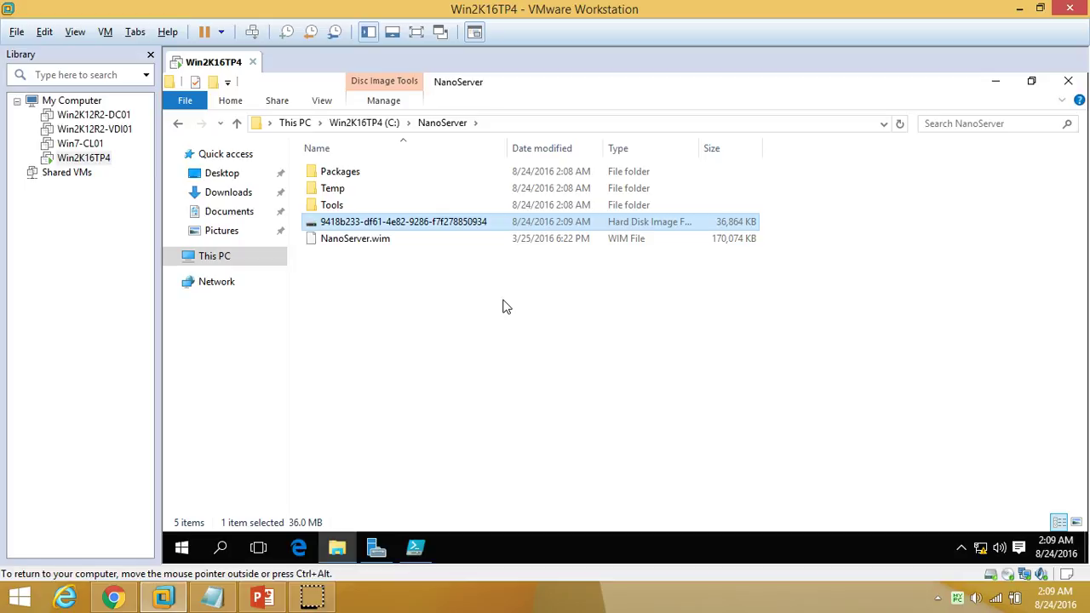
click(348, 538)
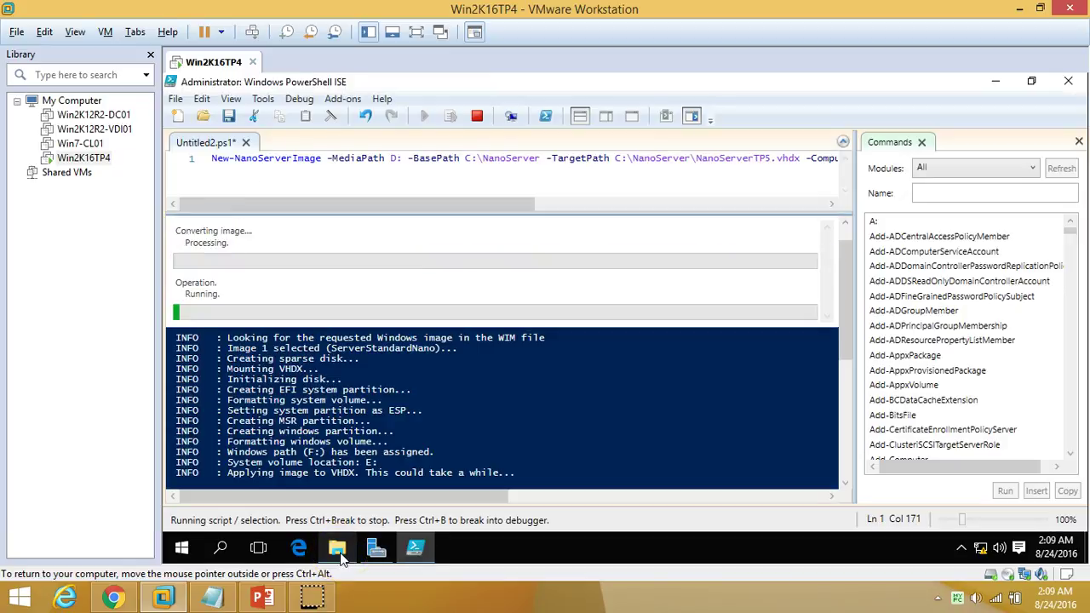
scroll(255, 417, down, 2)
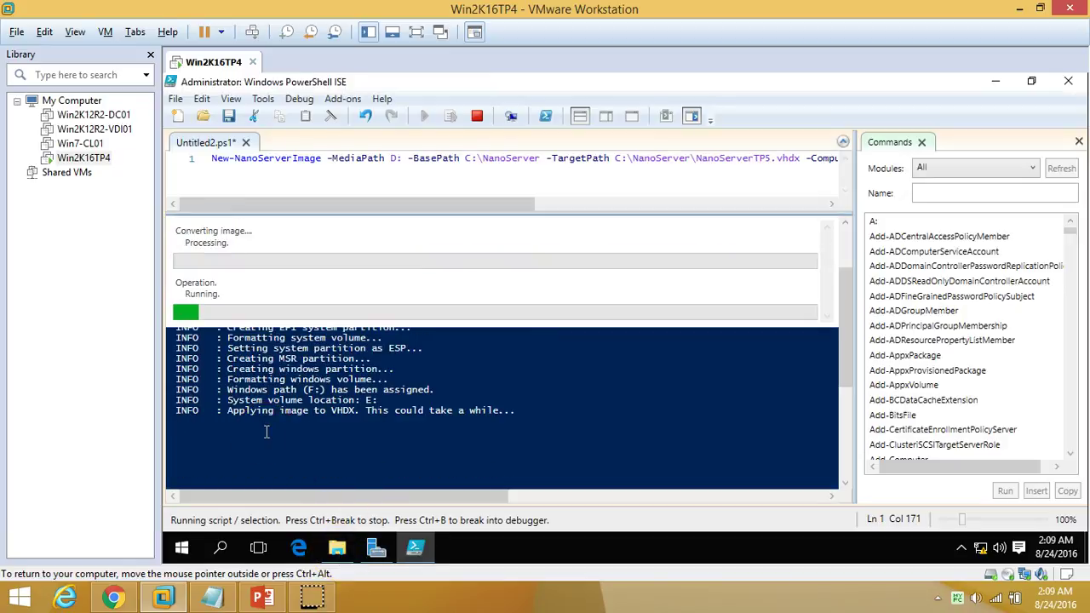
scroll(266, 431, up, 1)
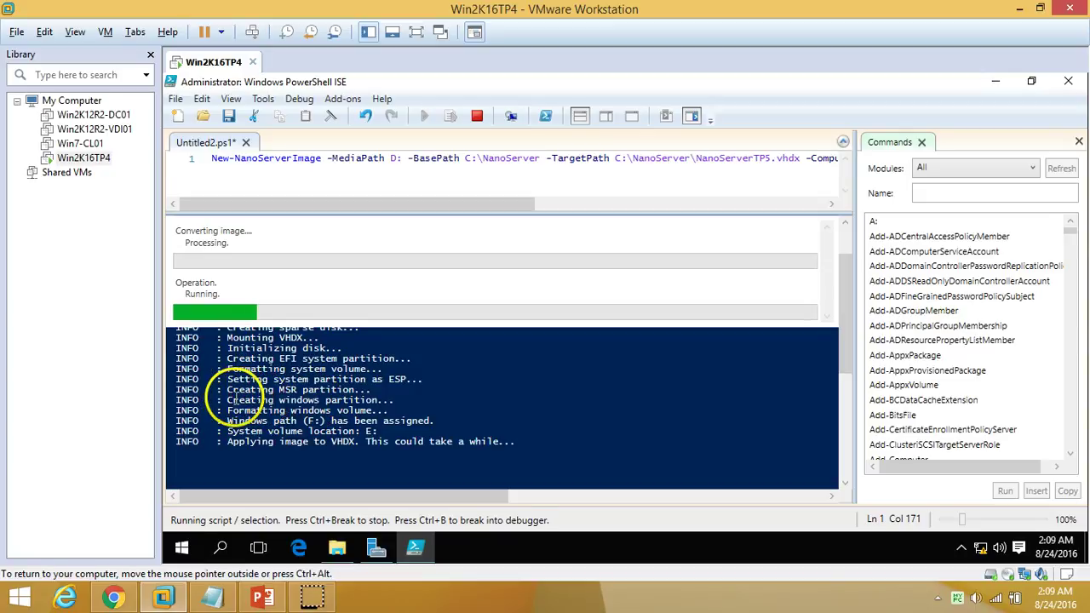
- Refresh the NanoServer folder in File Explorer to recheck the temporary disk image's size, and return to PowerShell ISE
click(337, 548)
right_click(541, 254)
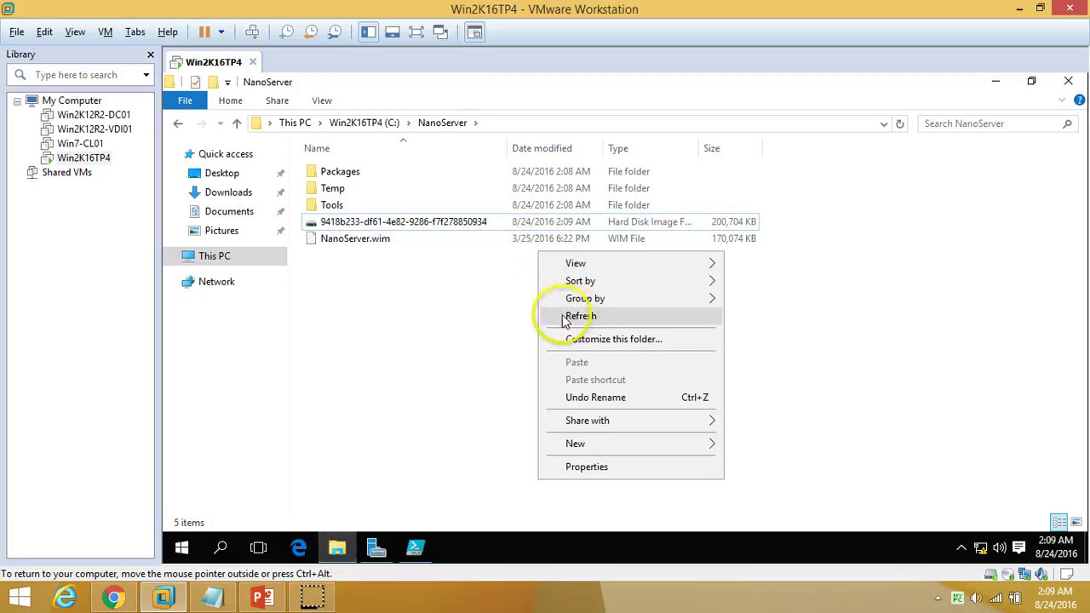
click(573, 313)
click(339, 545)
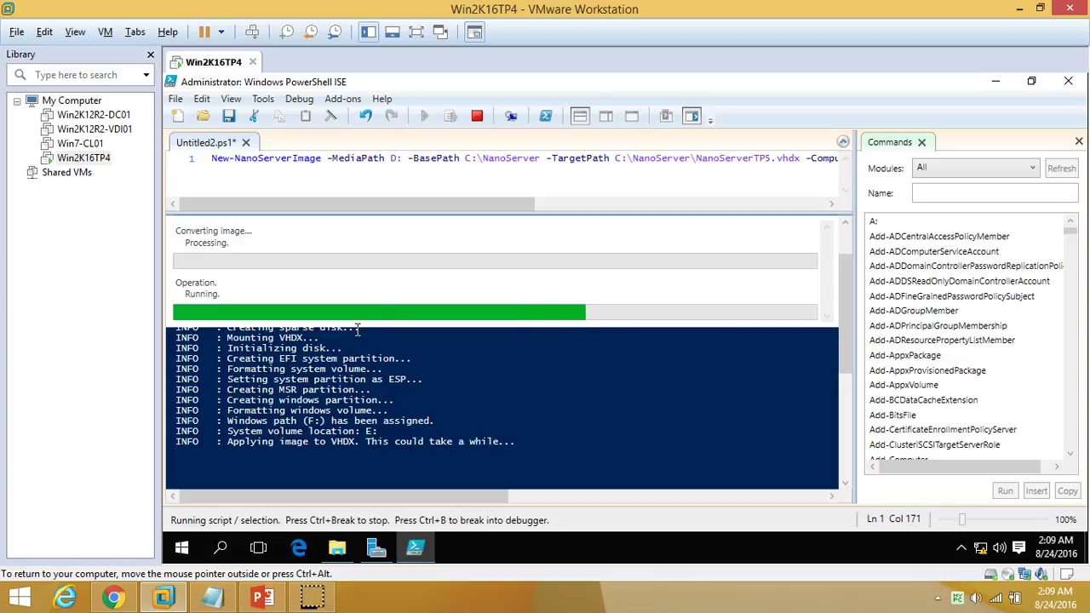
- Switch the Win2K16TP4 virtual machine to full screen and show the start of the New-NanoServerImage command
click(416, 32)
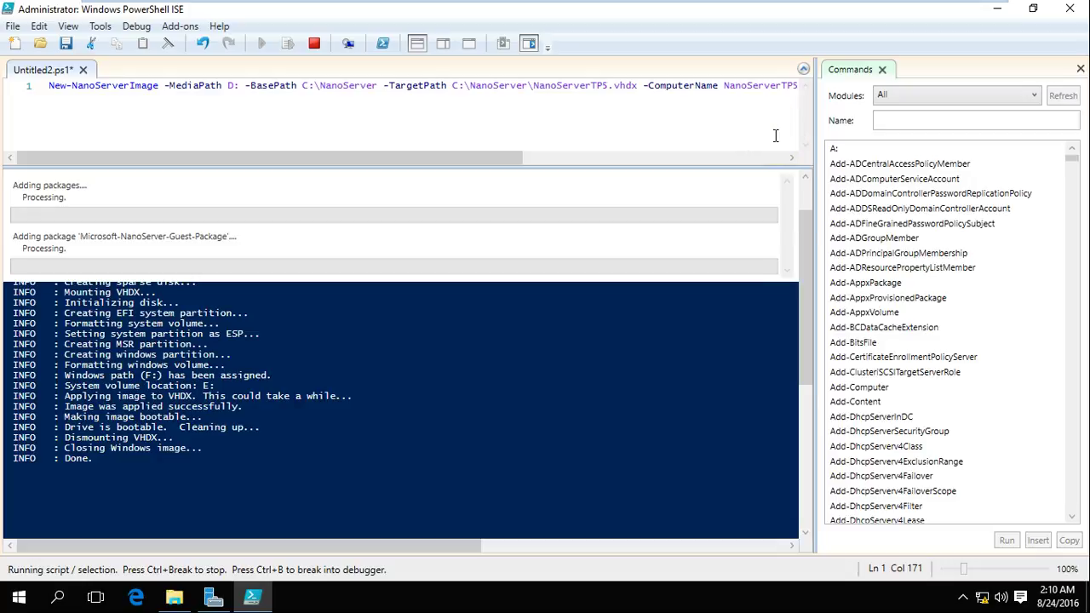
drag(531, 162, 126, 164)
- Refresh the NanoServer folder in File Explorer, check the size of the NanoServerTP5 disk image, and return to PowerShell ISE
click(175, 596)
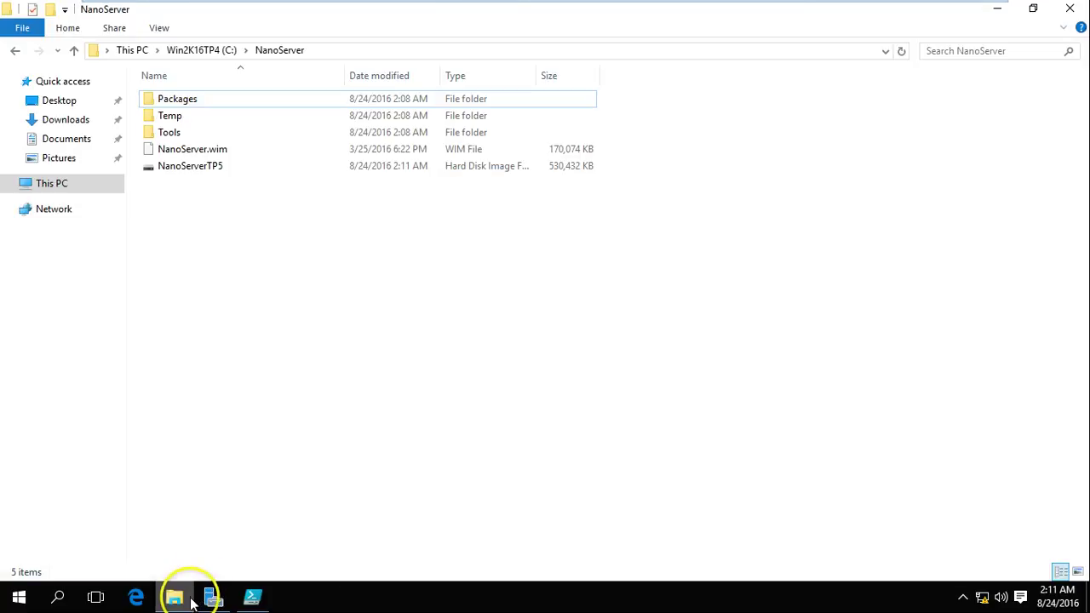
right_click(430, 298)
click(461, 358)
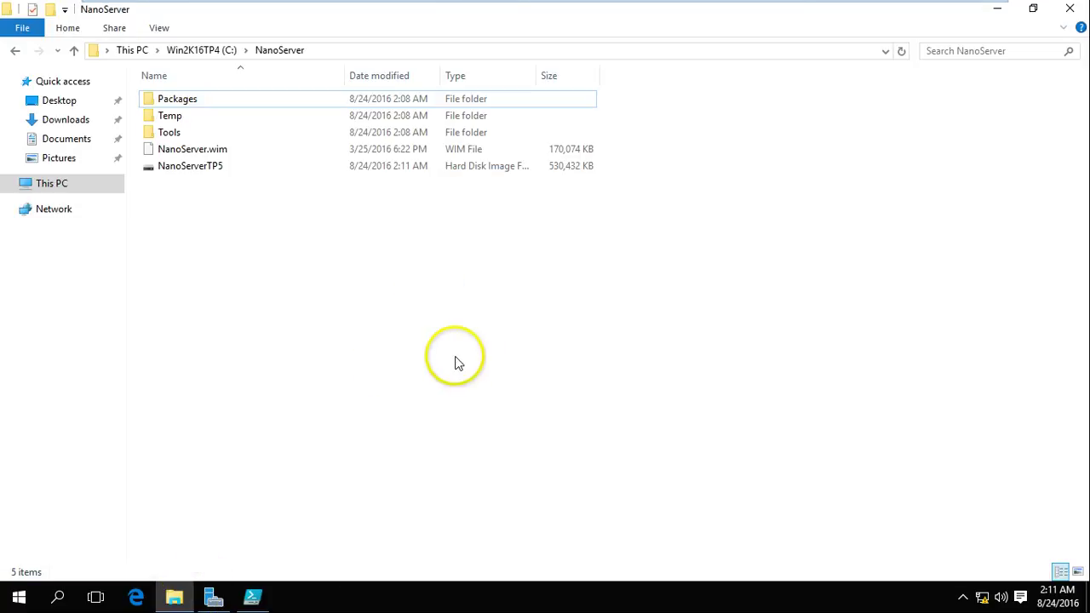
click(198, 170)
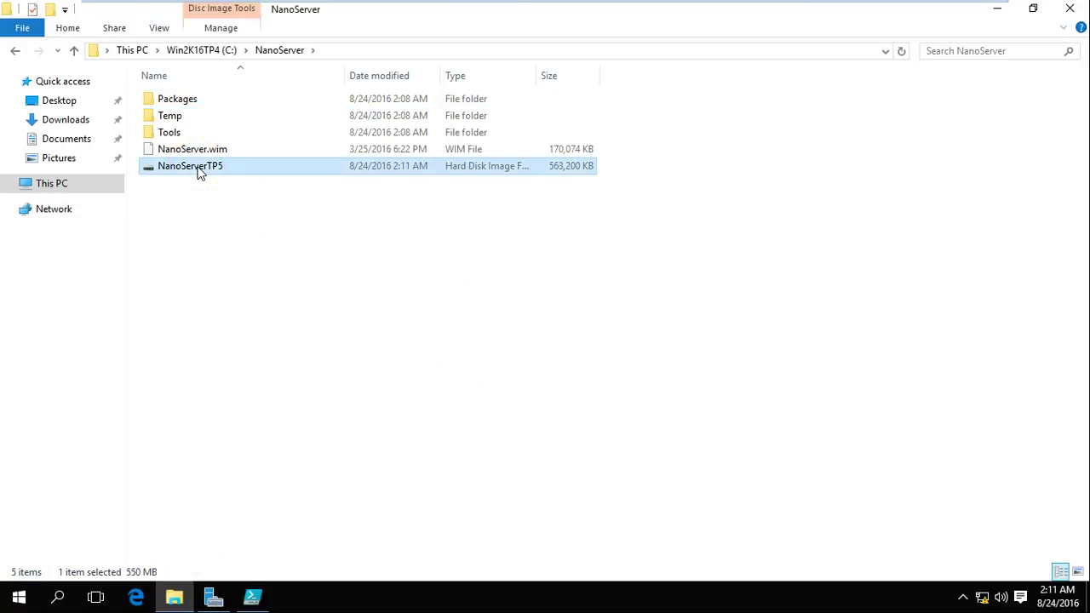
right_click(233, 232)
click(280, 298)
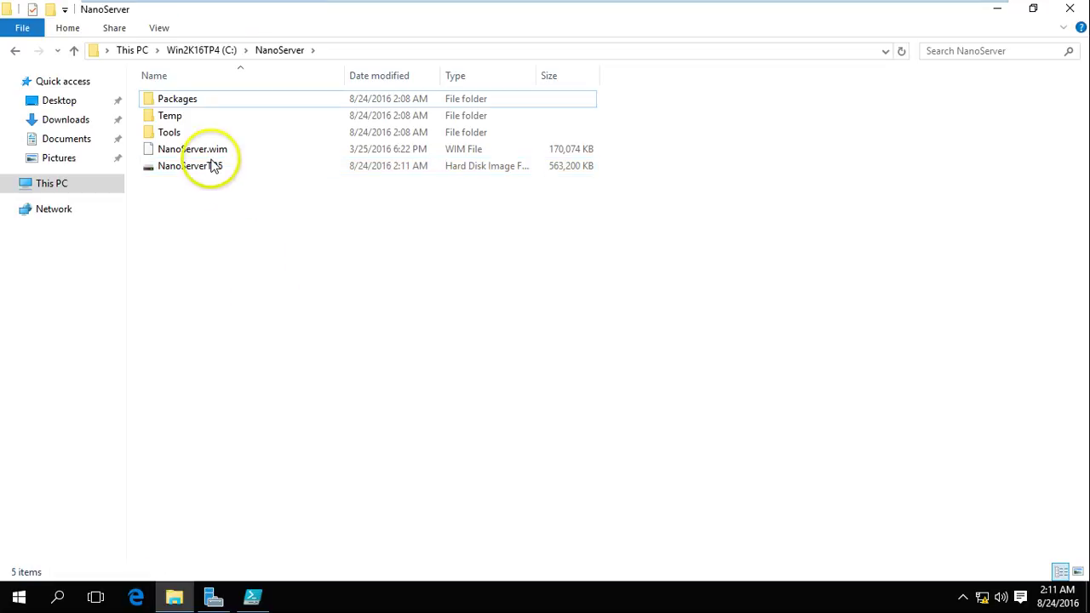
click(213, 175)
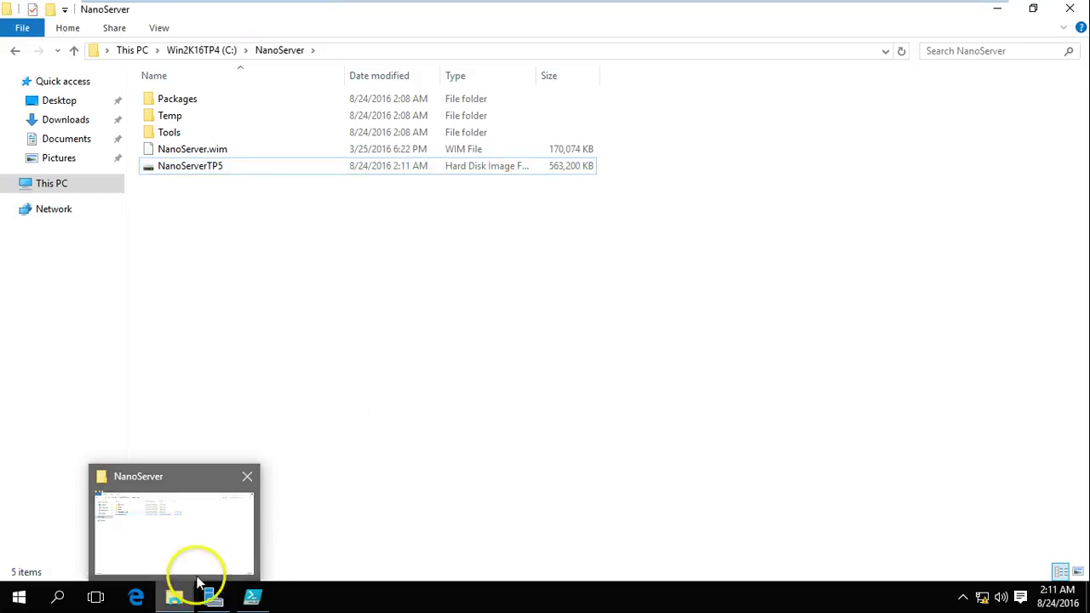
click(174, 596)
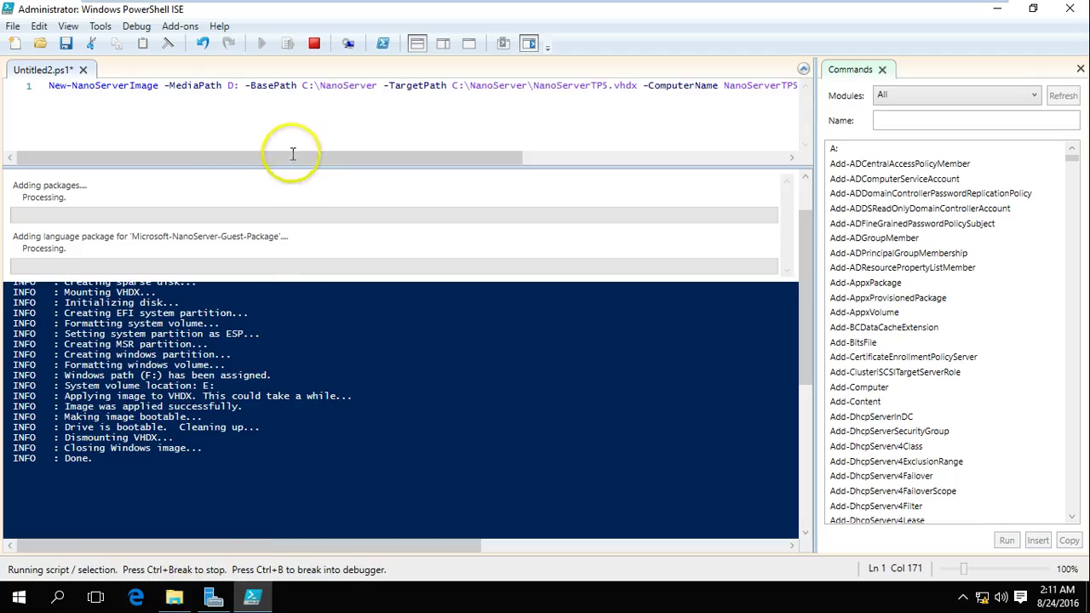
- Review the whole New-NanoServerImage command line, and refresh the NanoServer folder again to recheck the NanoServerTP5 file
drag(302, 156, 499, 158)
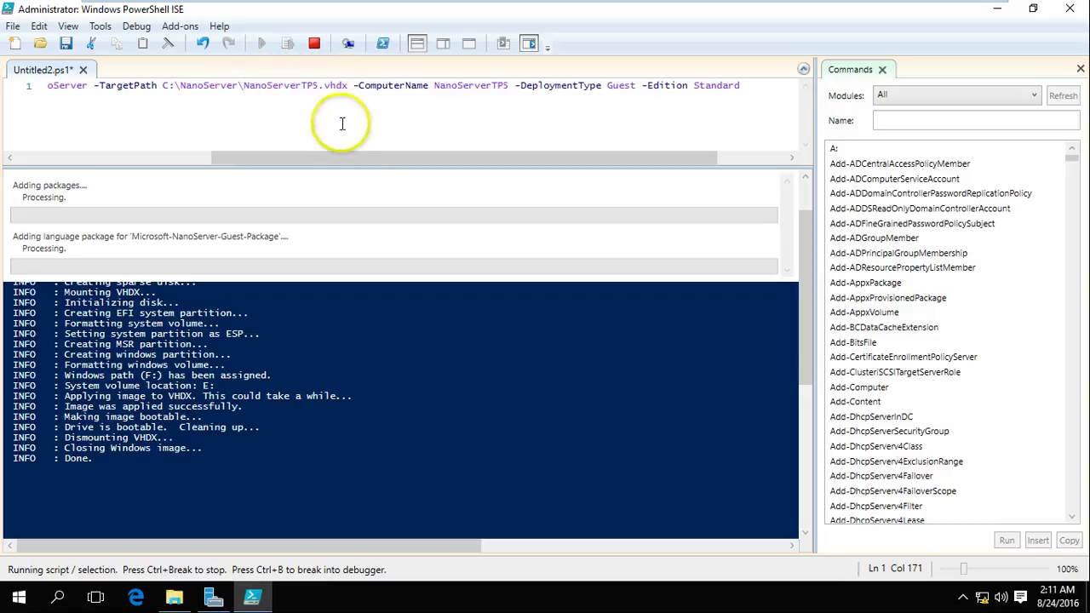
drag(370, 163, 110, 166)
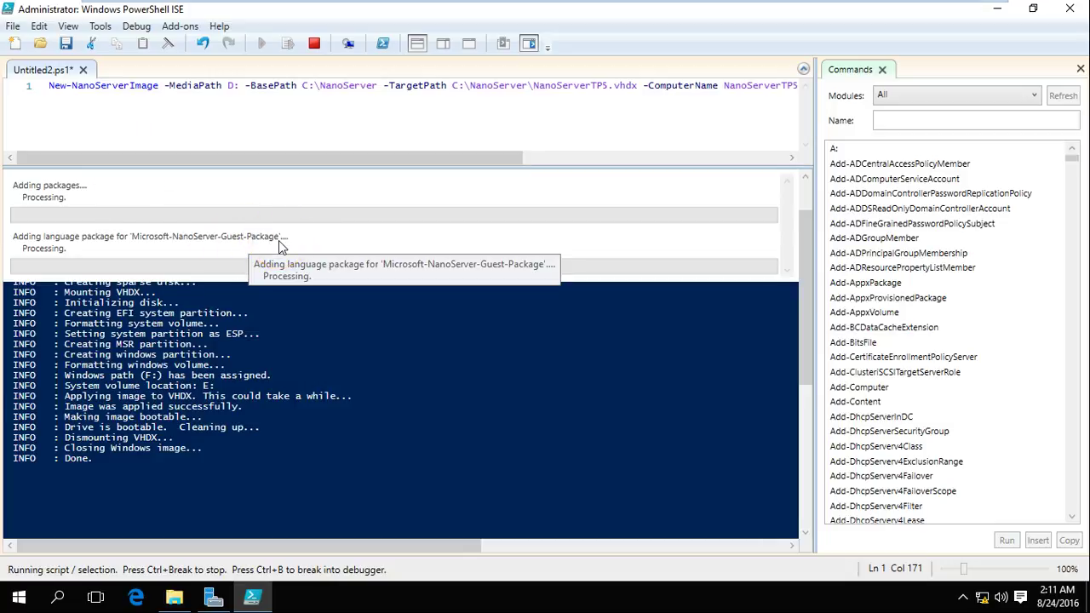
click(174, 599)
right_click(385, 247)
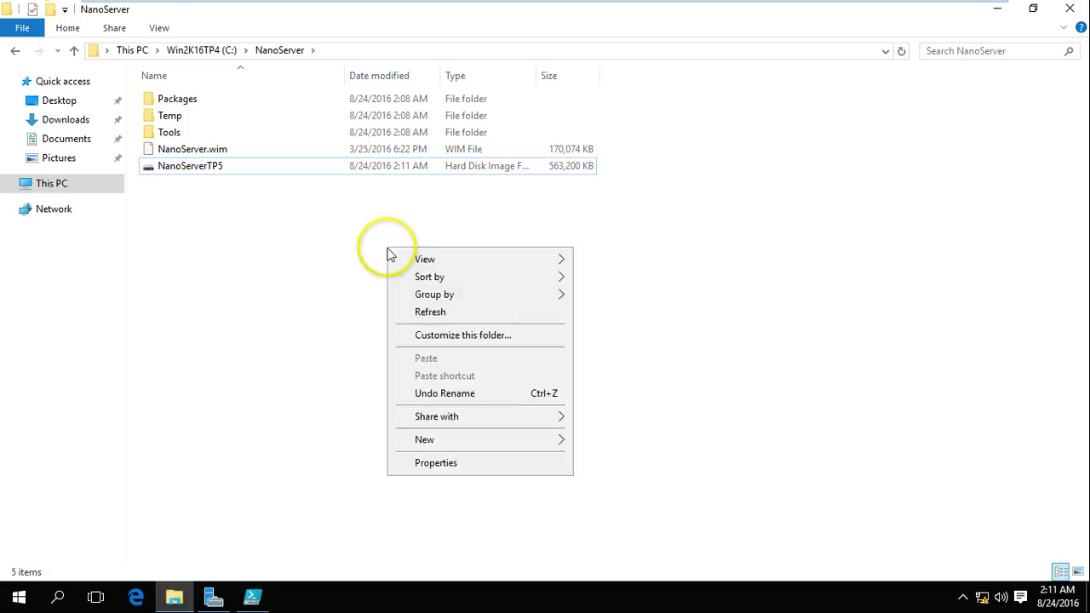
click(436, 310)
right_click(382, 222)
click(417, 284)
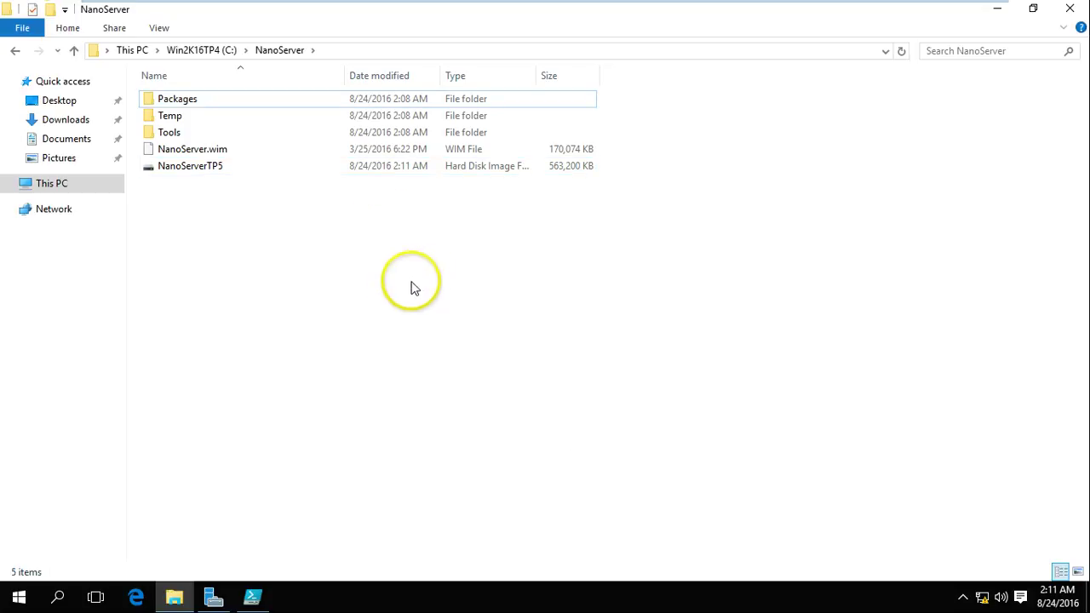
click(175, 598)
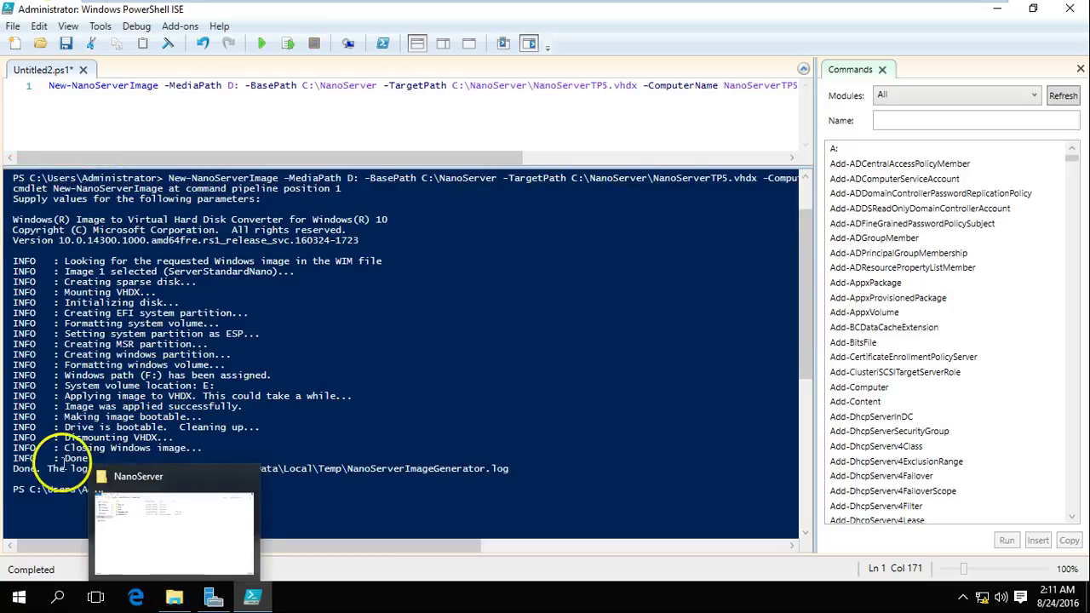
- Highlight the NanoServerImageGenerator.log path in the console output to read where the log is stored
click(17, 474)
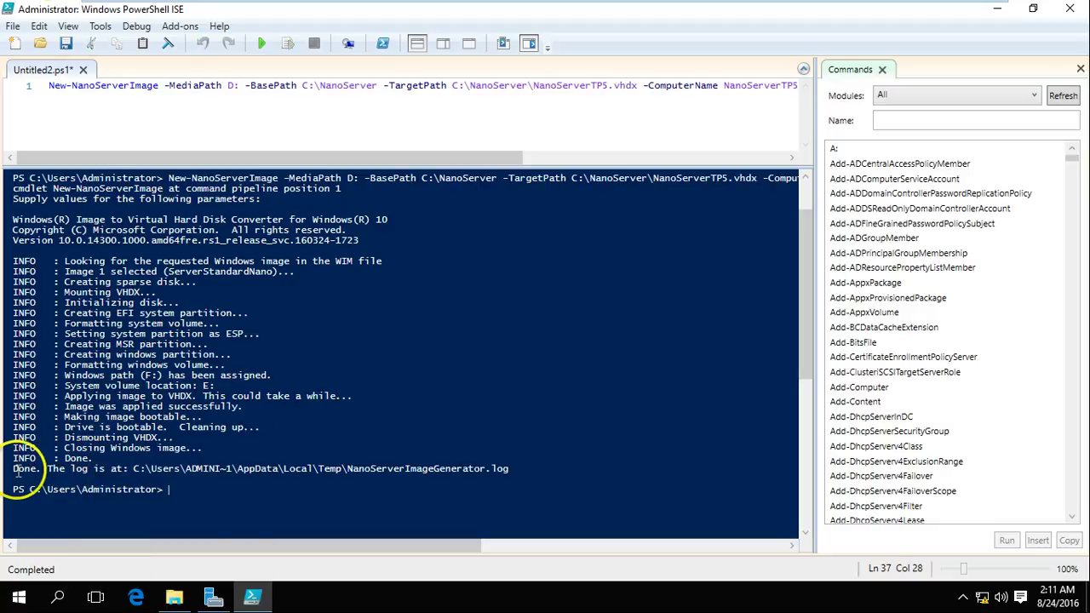
drag(15, 470, 509, 468)
click(258, 468)
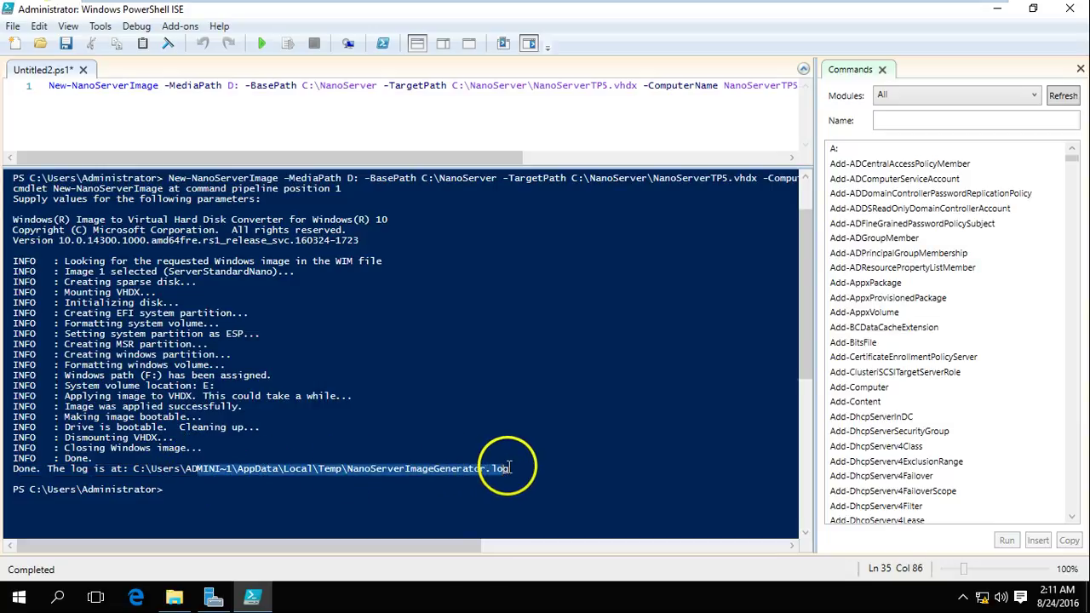
click(511, 468)
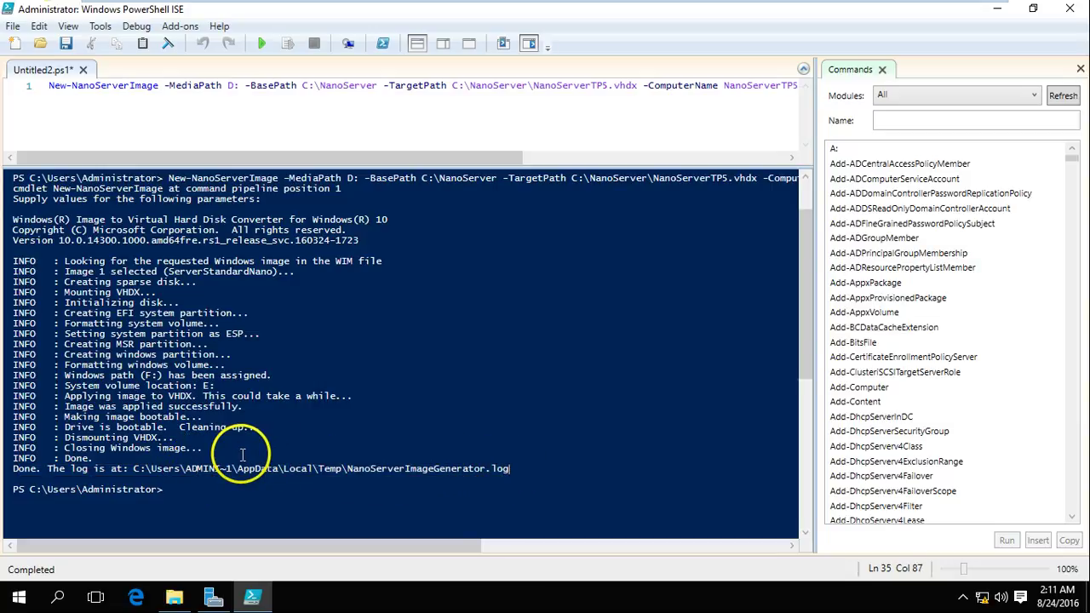
- Take another look at the files in C:\NanoServer in File Explorer, and return to PowerShell ISE
click(173, 599)
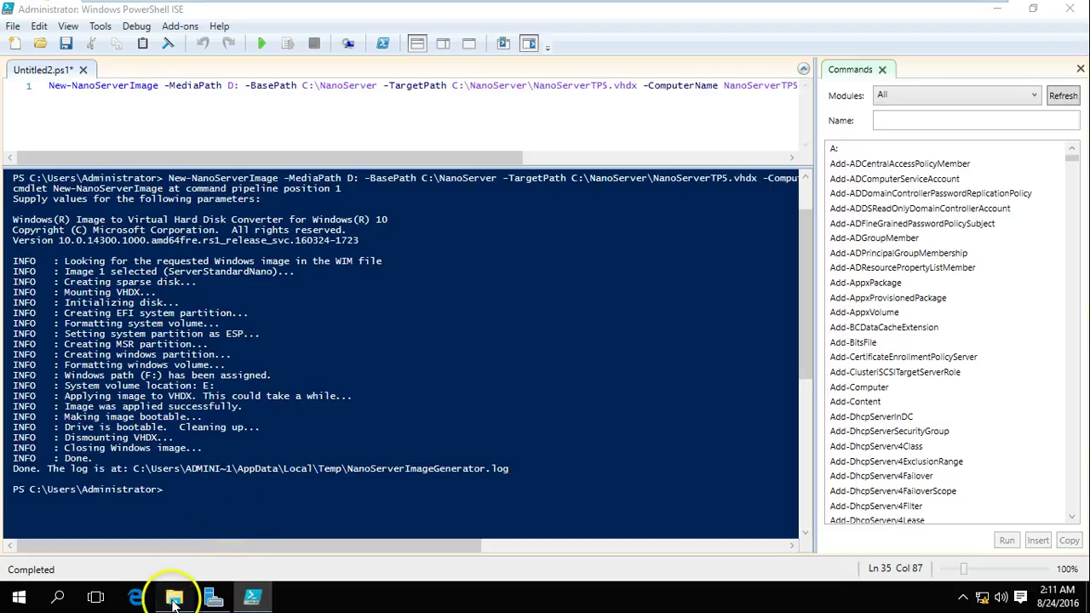
click(174, 599)
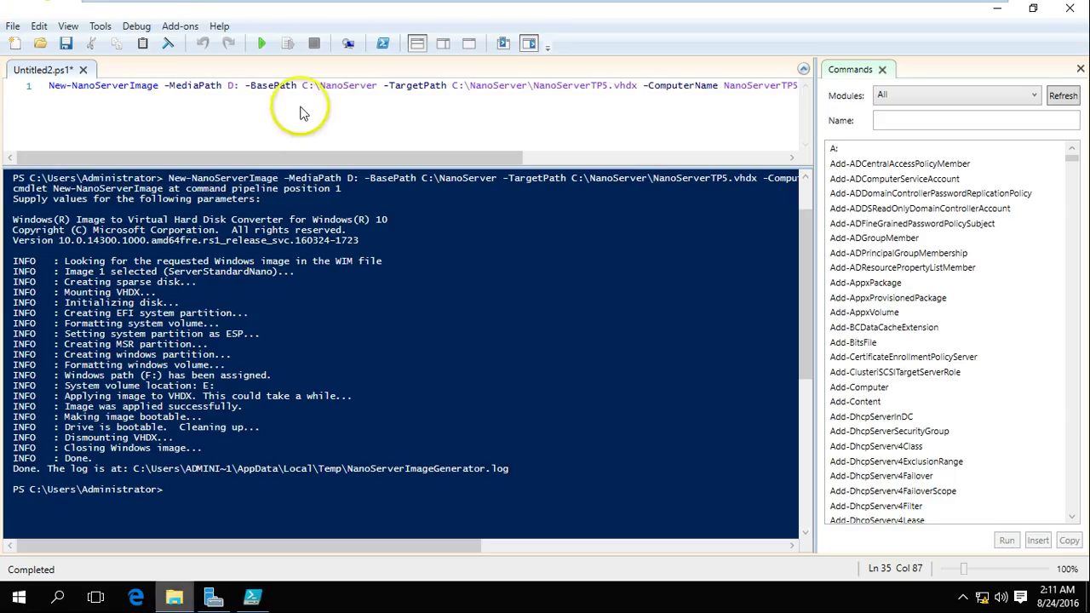
key(alt+Tab)
click(212, 149)
click(174, 599)
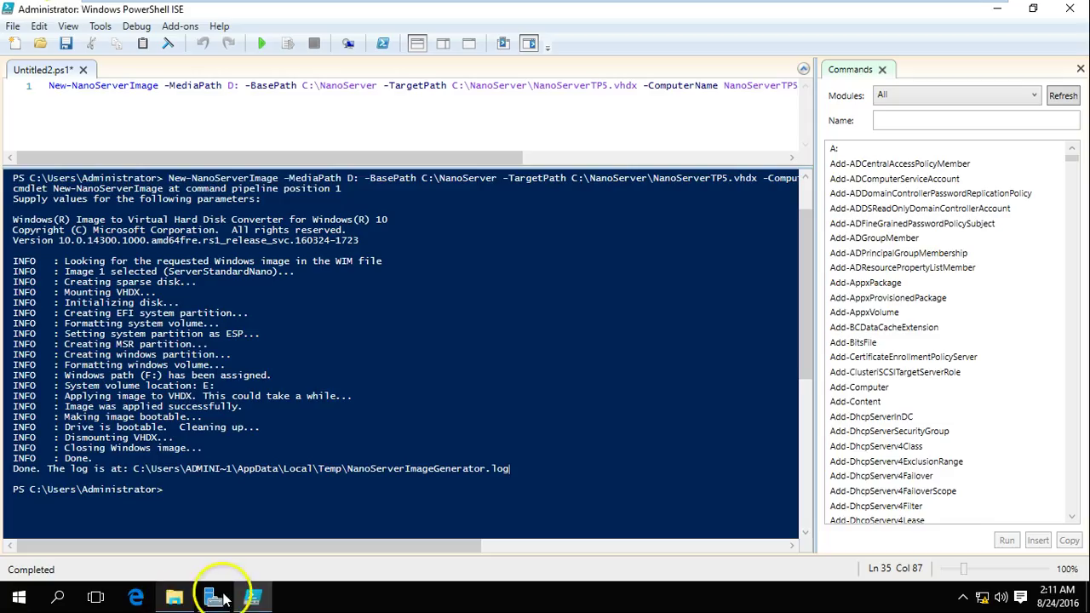
- Minimize the windows covering the desktop and open Hyper-V Manager
click(252, 599)
click(214, 598)
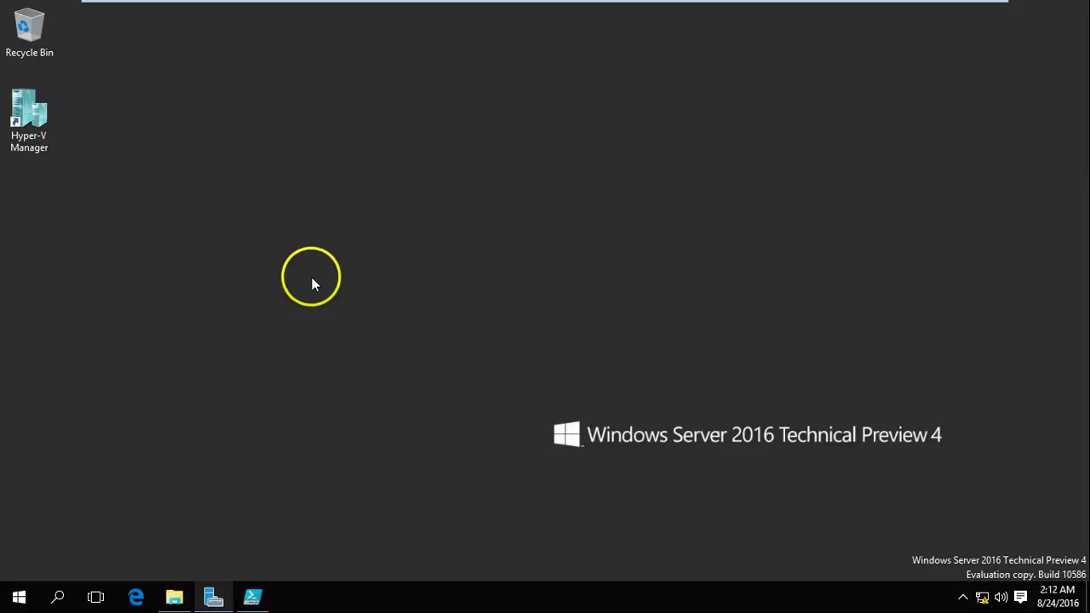
double_click(5, 125)
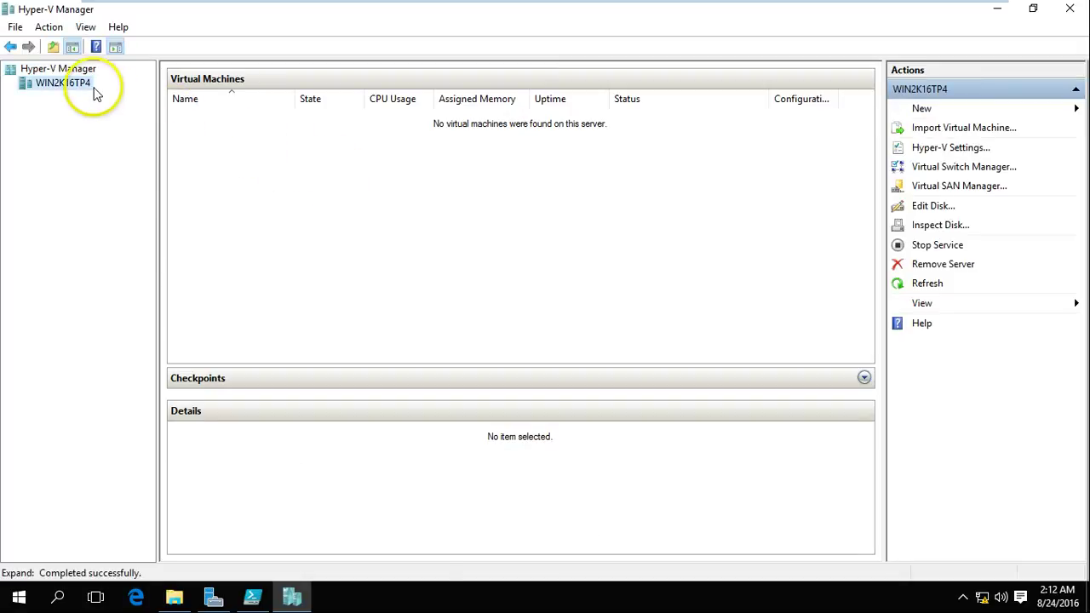
- Start creating a new virtual machine on WIN2K16TP4 and name it NanoServerTP5, keeping the default storage location
right_click(89, 85)
mouse_move(126, 104)
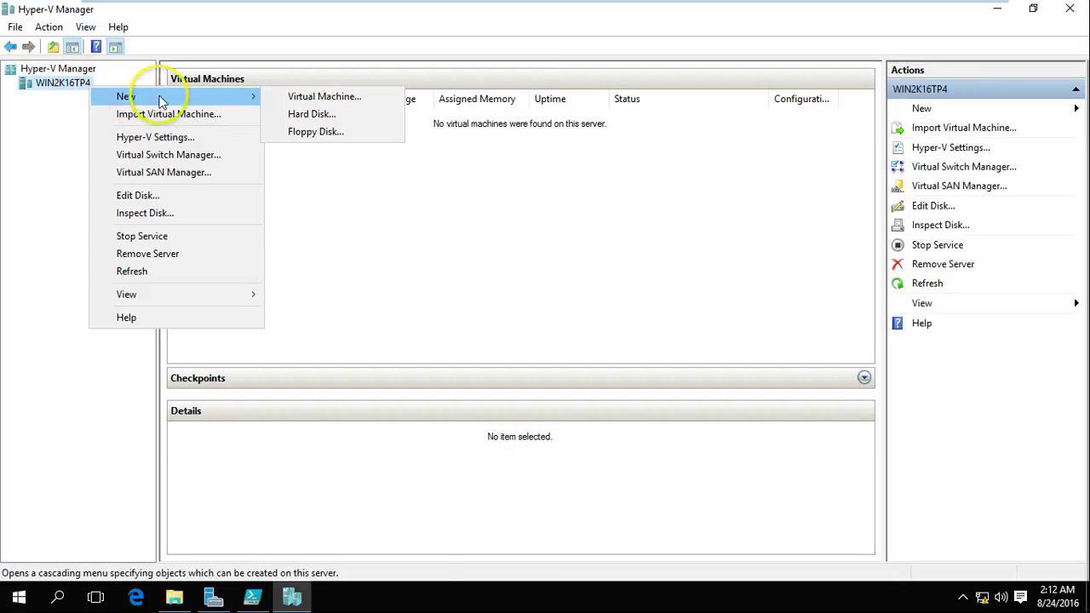
click(304, 97)
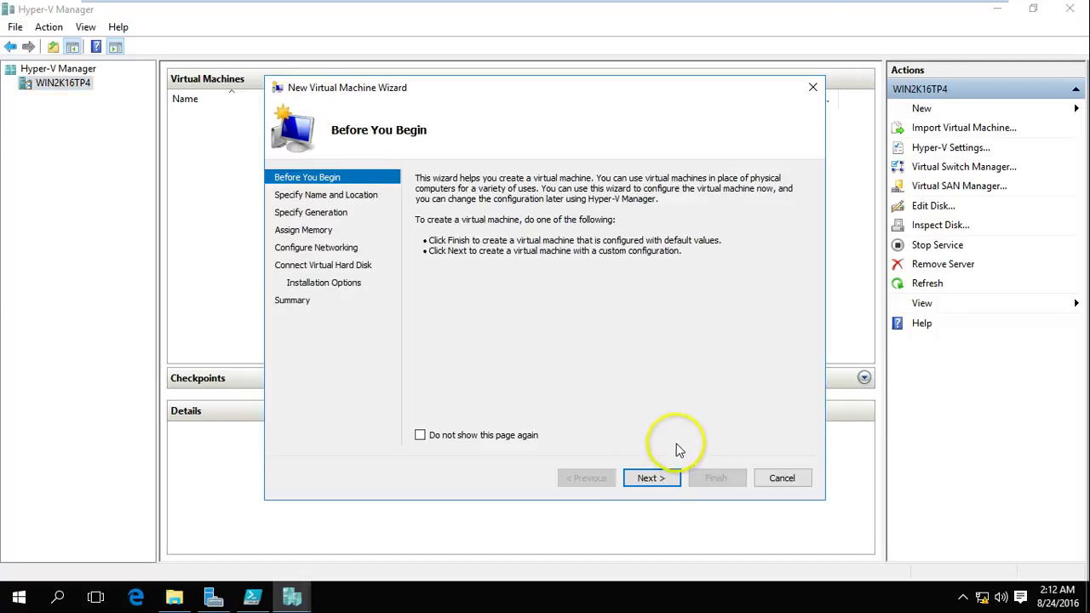
click(656, 478)
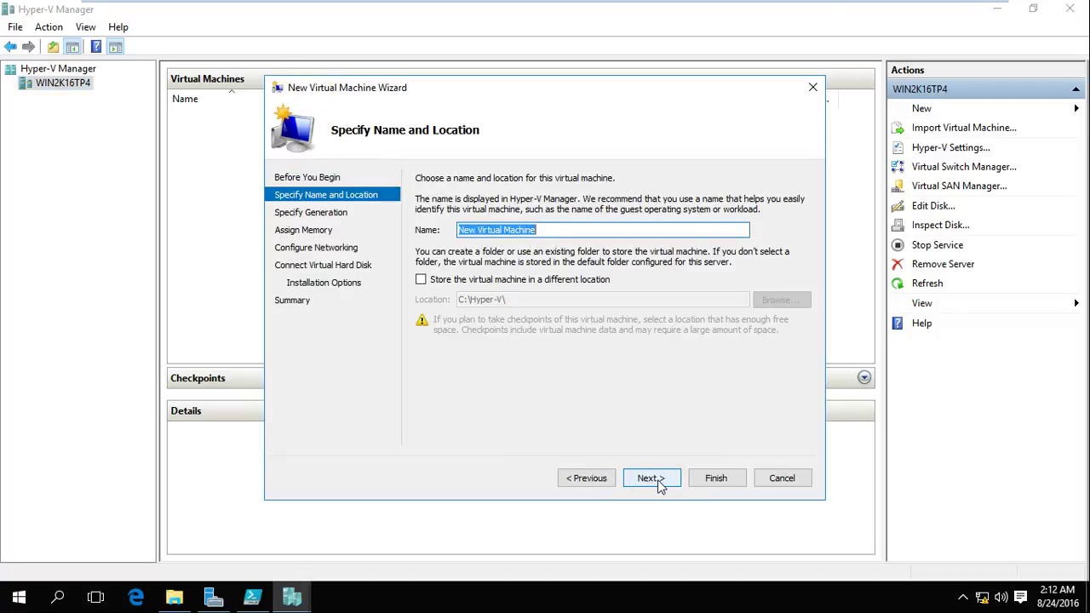
text(NanoServerTP5)
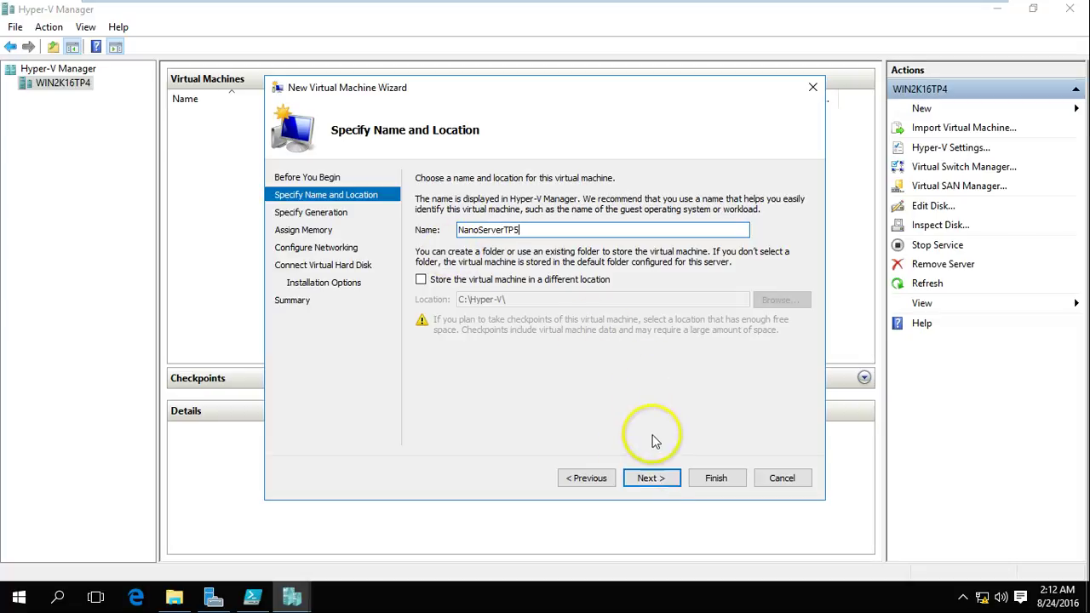
click(653, 477)
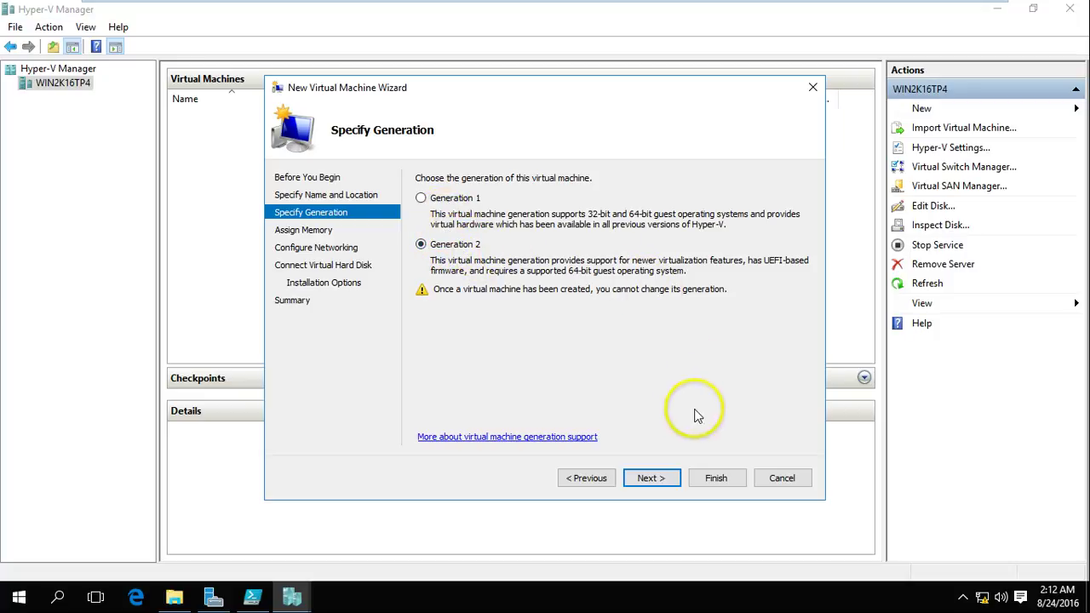
- Accept Generation 2 for the new virtual machine and set its startup memory to 2048 MB
click(653, 479)
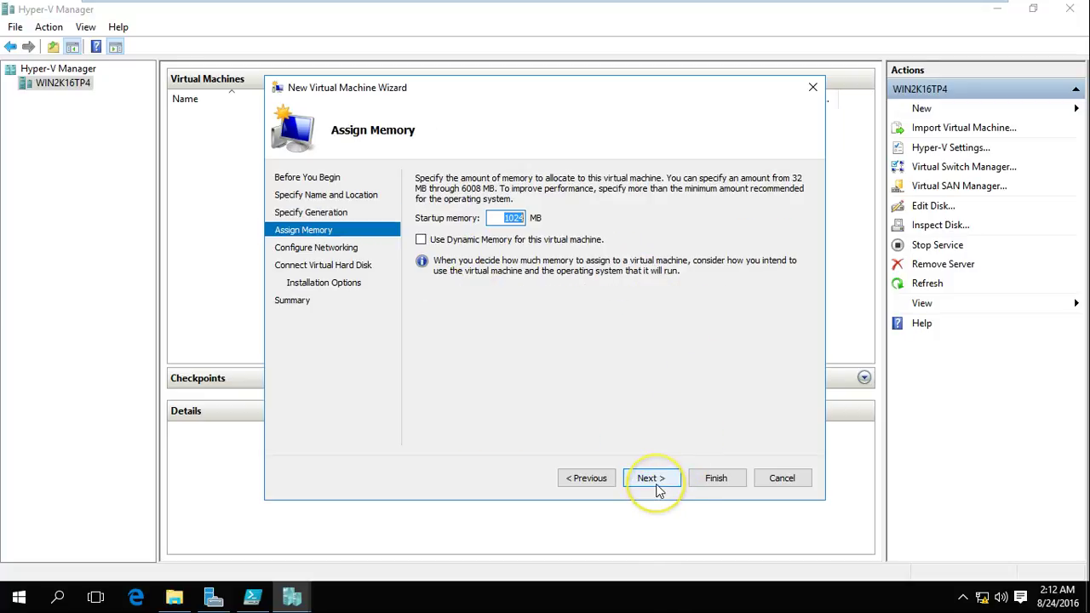
text(20)
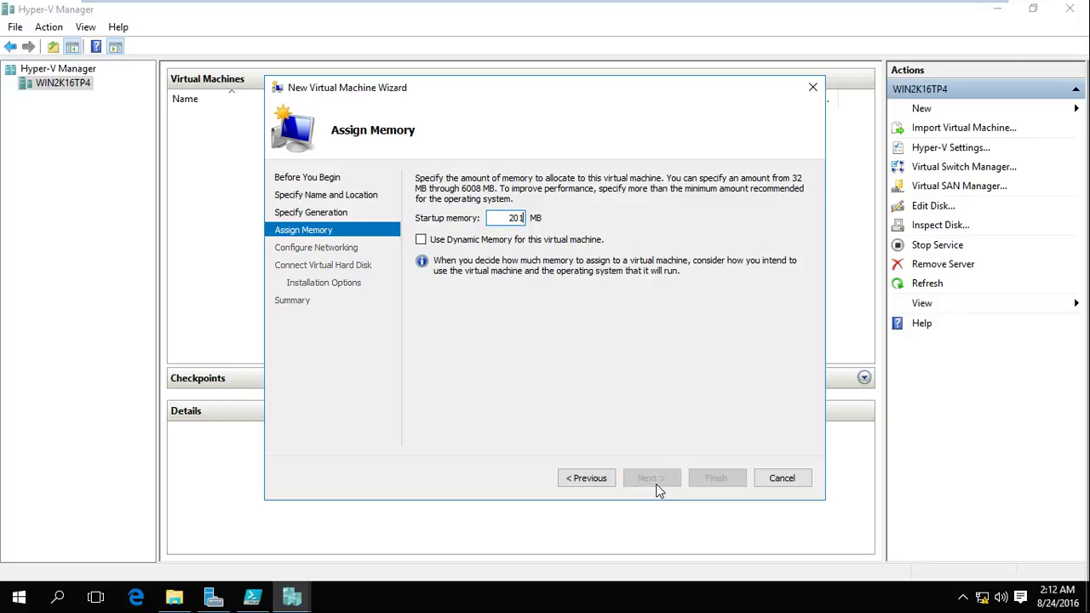
text(48)
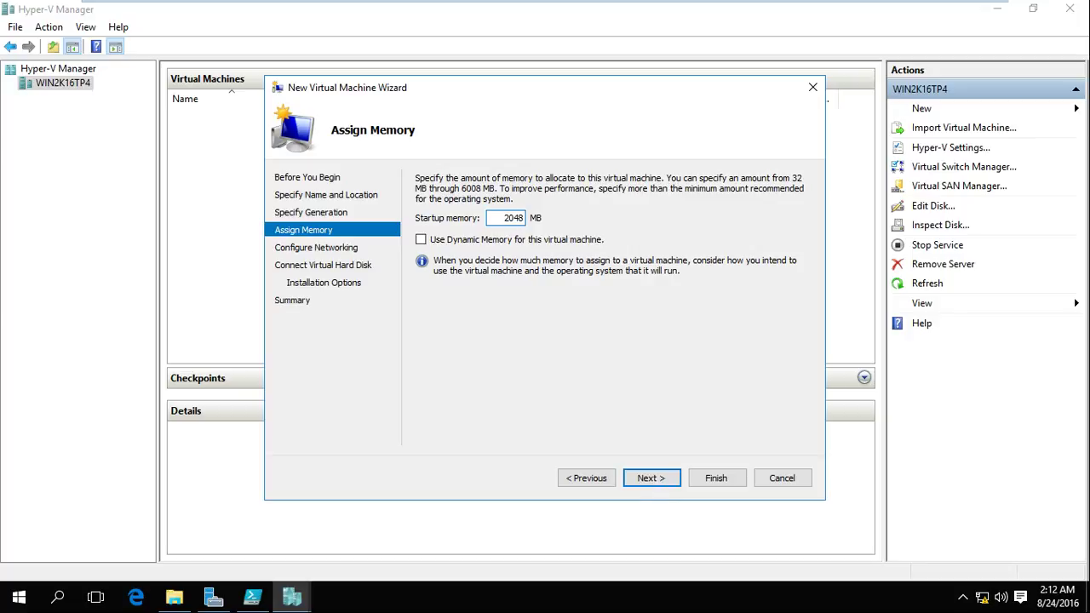
- Accept the memory setting and connect the new virtual machine's network adapter to vSwitch
click(653, 478)
click(606, 210)
click(590, 238)
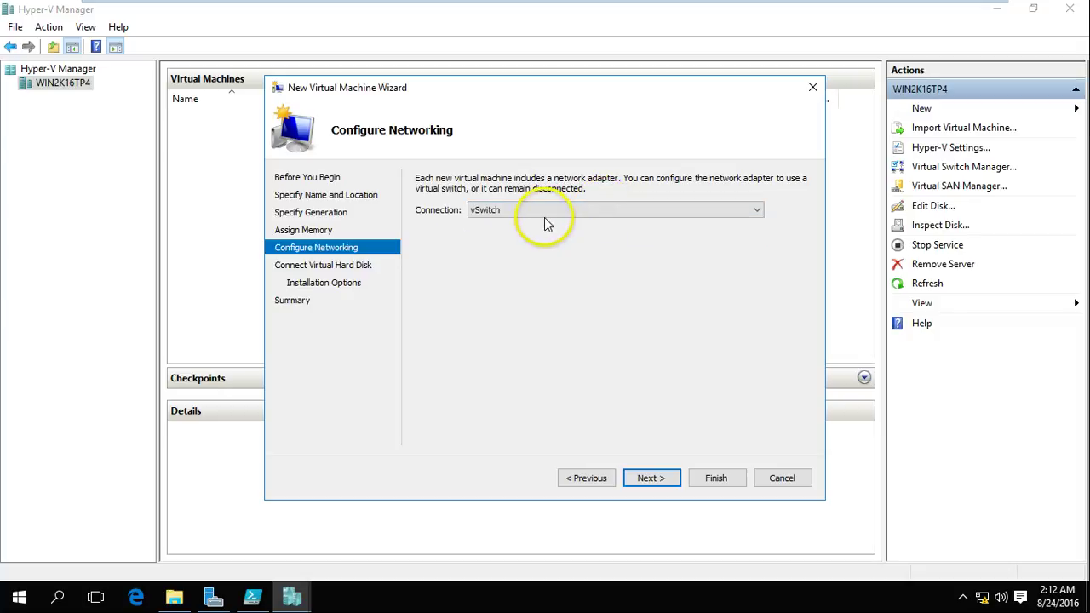
- Attach the existing virtual hard disk C:\NanoServer\NanoServerTP5.vhdx and finish creating the virtual machine
click(652, 478)
click(439, 324)
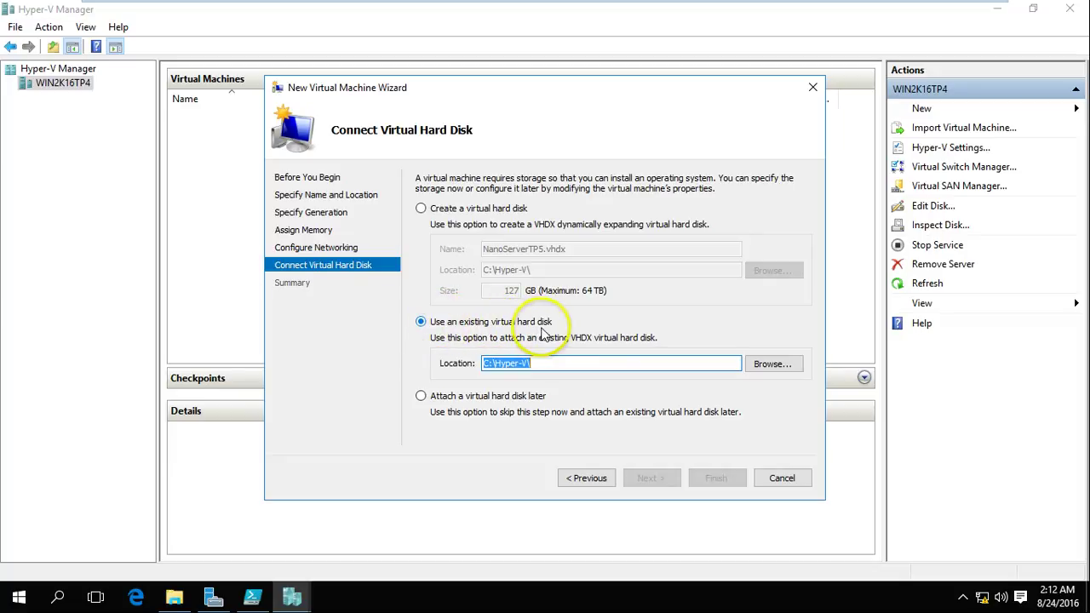
click(771, 366)
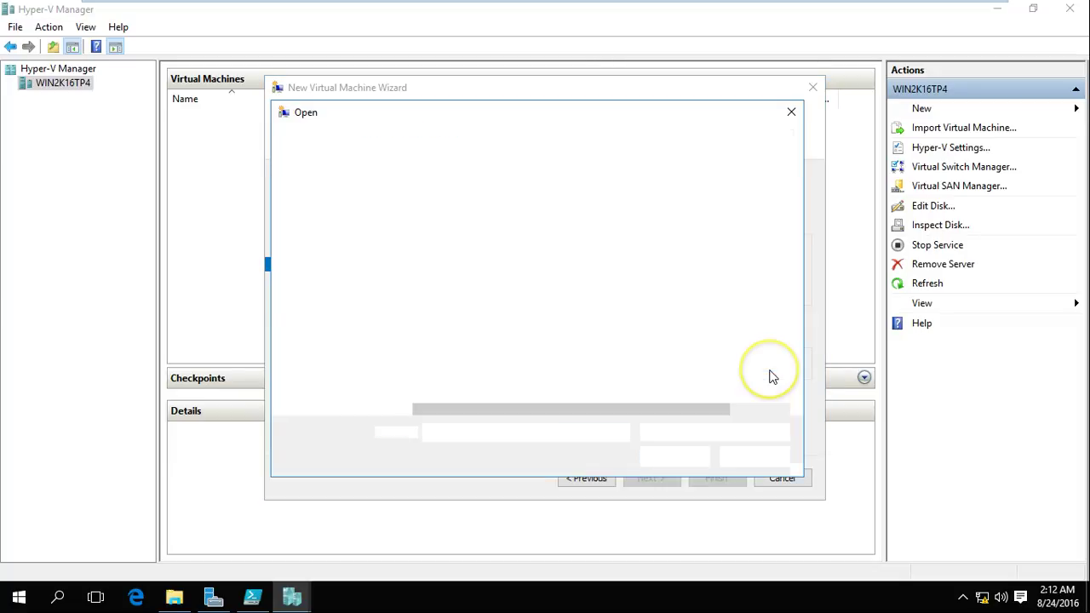
click(352, 344)
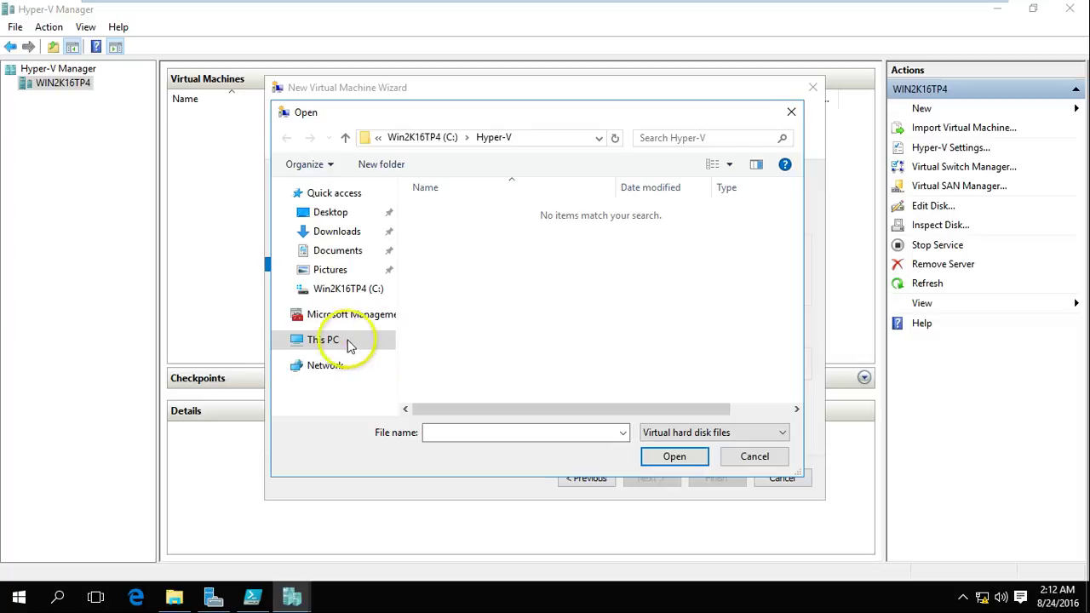
double_click(526, 115)
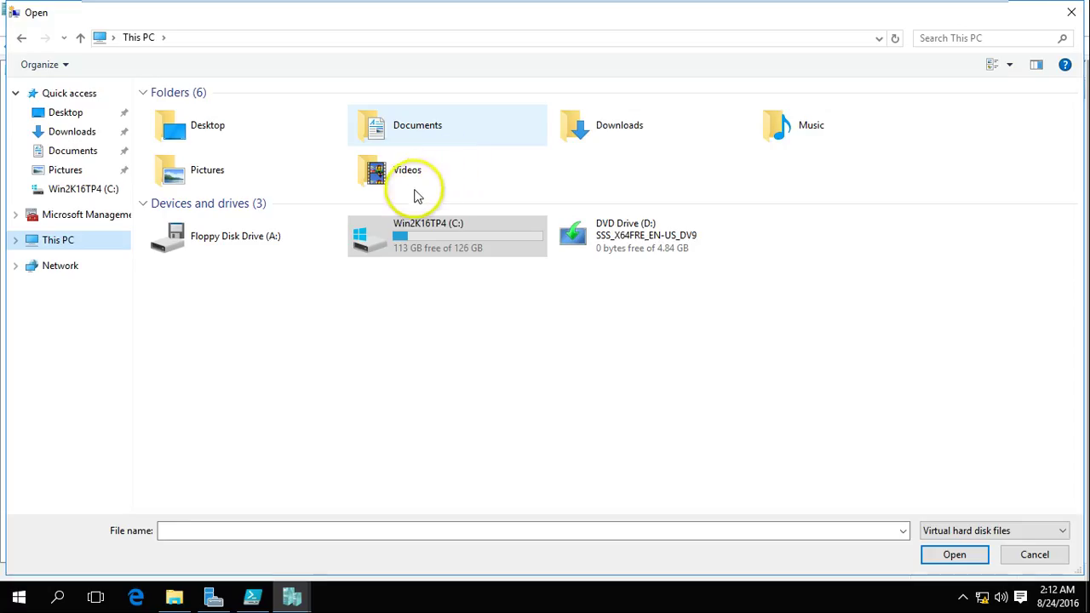
double_click(450, 244)
double_click(204, 128)
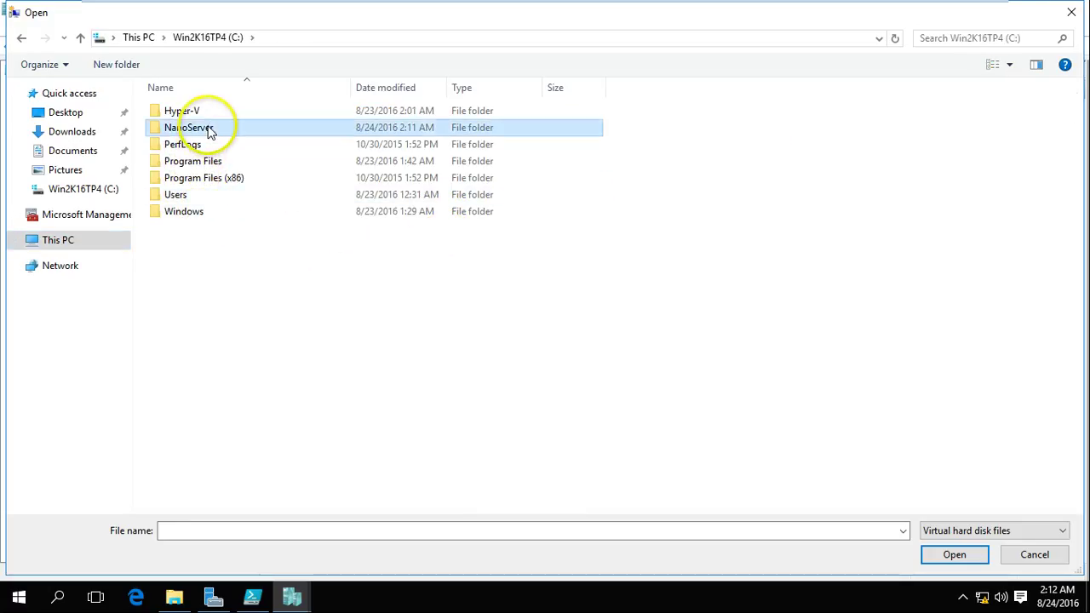
click(220, 146)
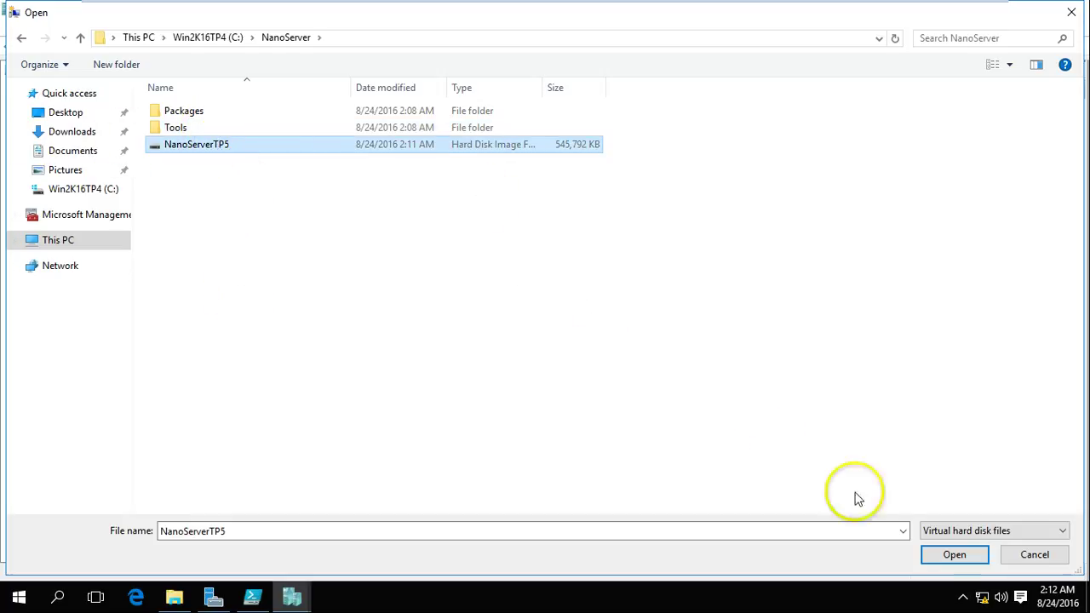
click(957, 558)
click(650, 479)
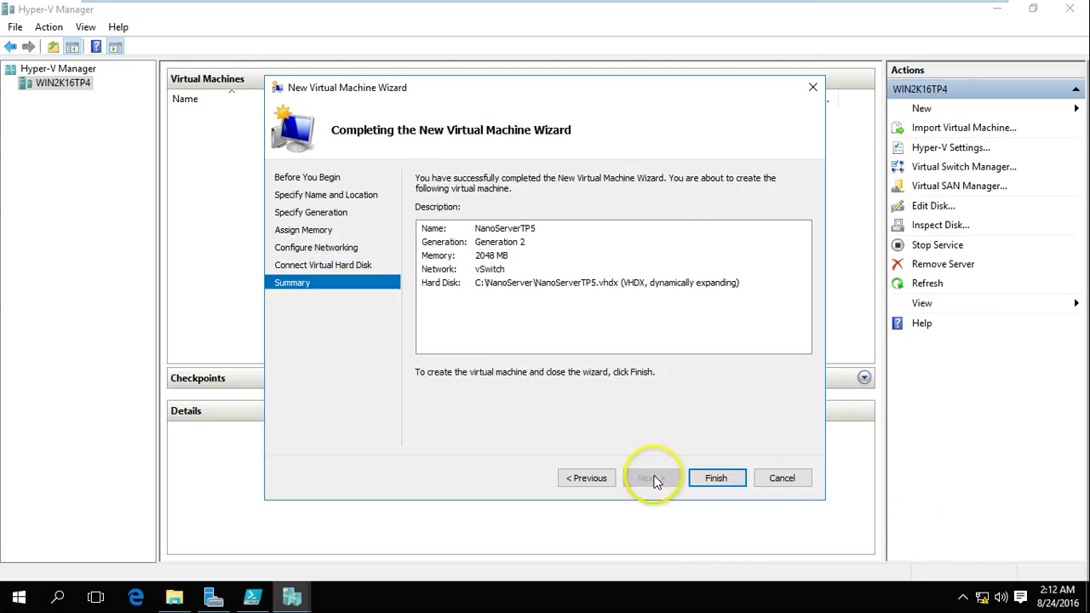
click(725, 480)
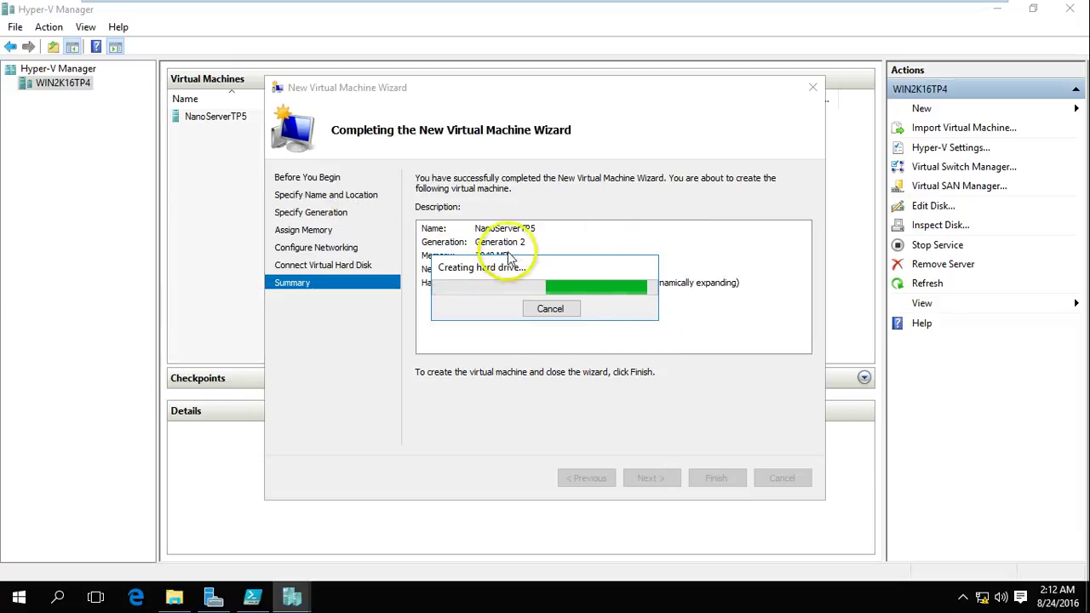
- Increase the number of virtual processors in the settings of NanoServerTP5 and save the change
right_click(252, 118)
click(281, 153)
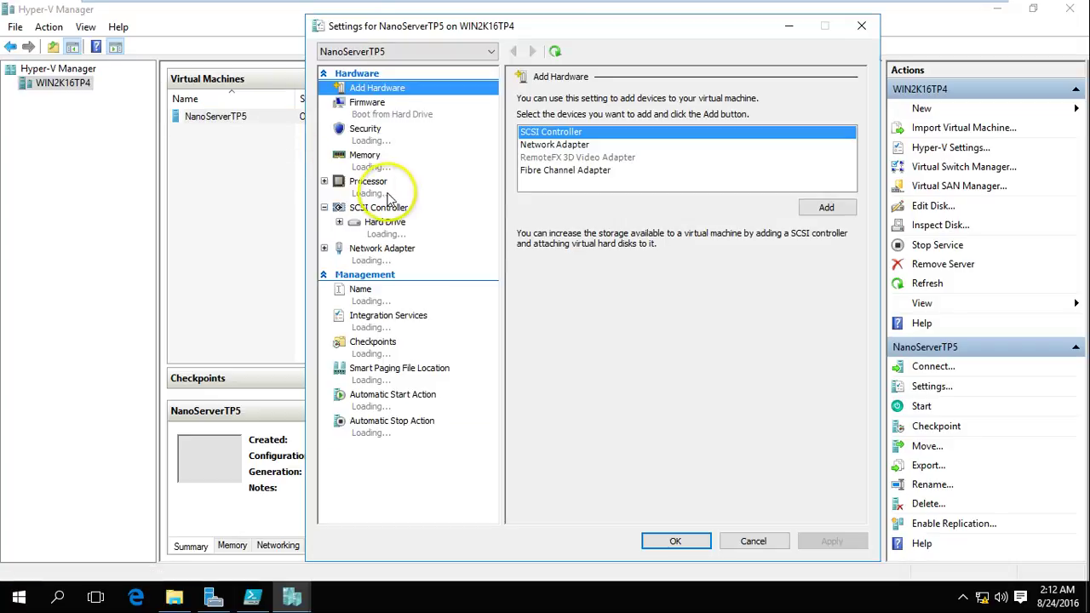
click(388, 189)
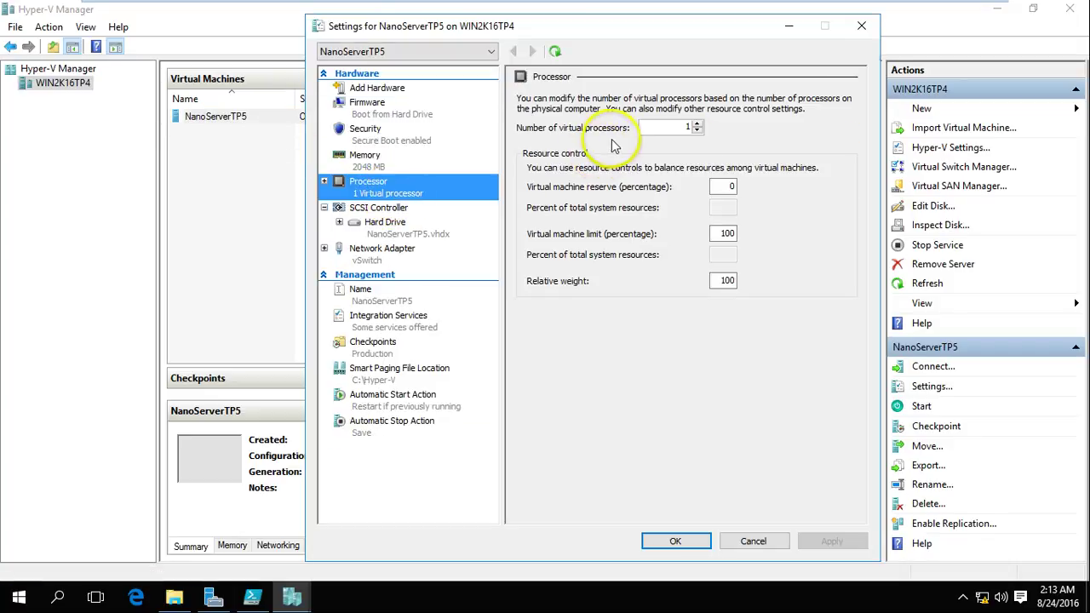
click(696, 124)
click(696, 123)
click(686, 542)
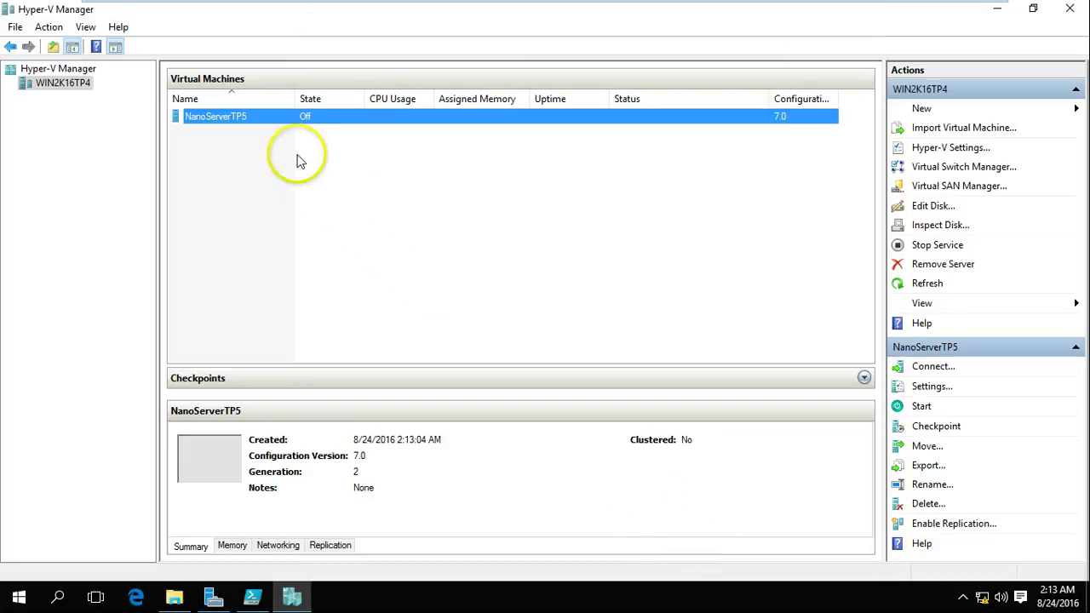
- Connect to the NanoServerTP5 virtual machine, start it, and arrange its connection window so the console is in view
right_click(264, 117)
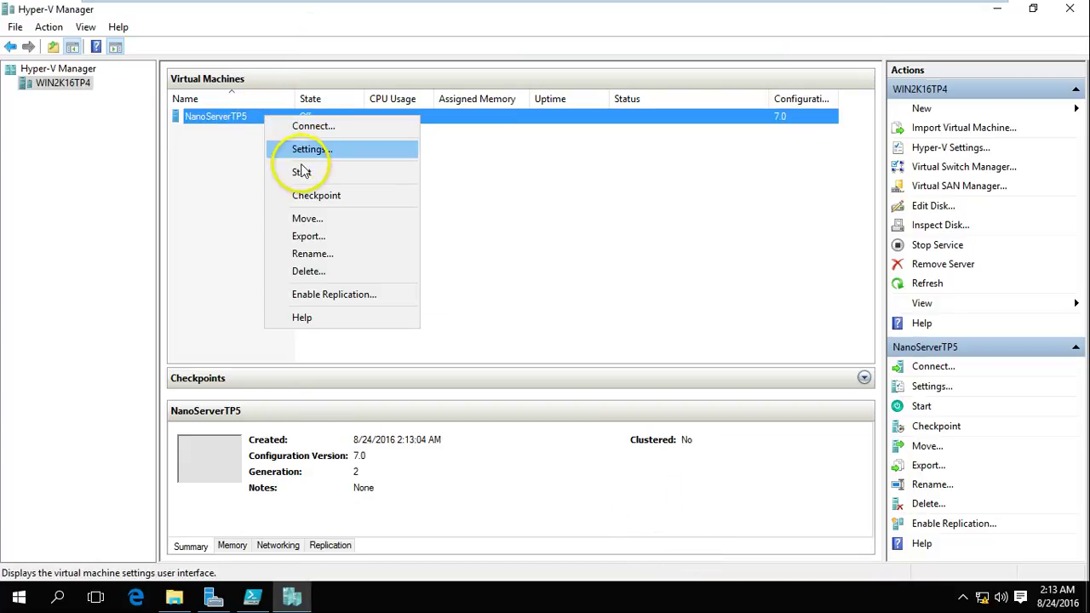
click(313, 128)
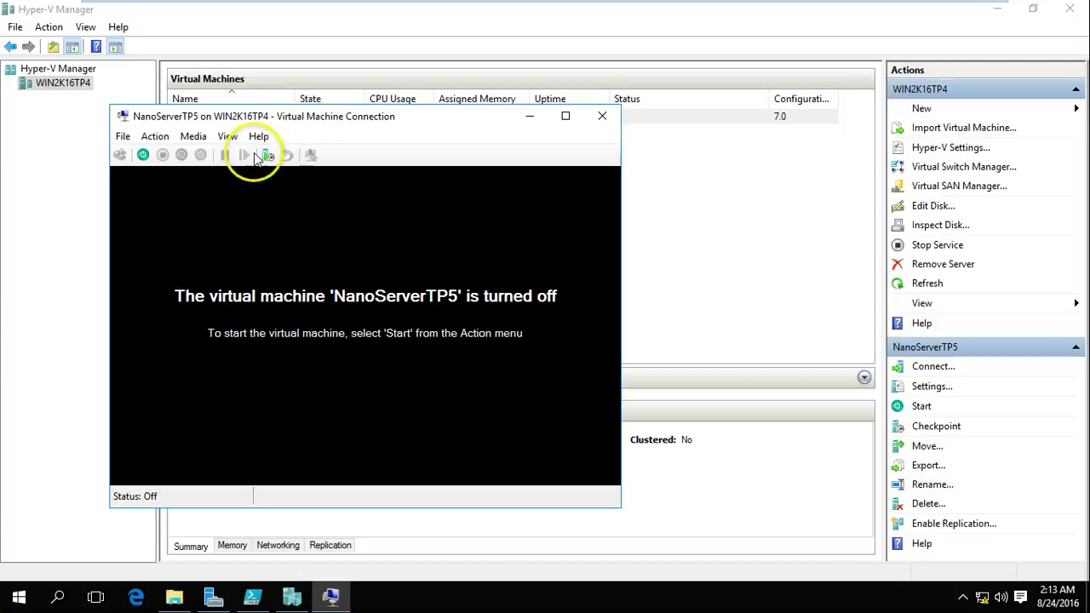
drag(276, 125, 474, 80)
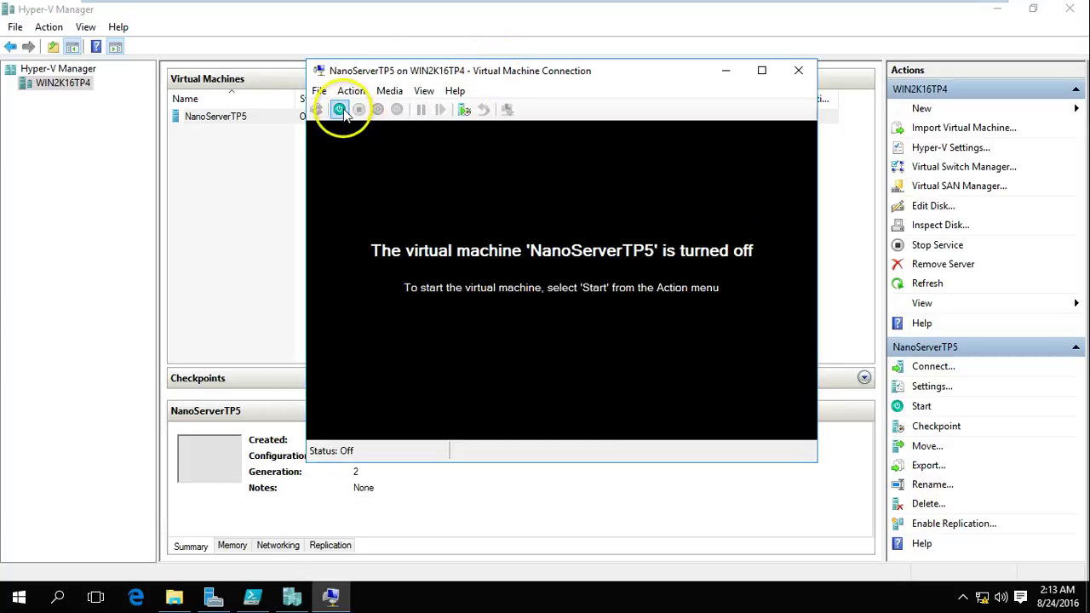
click(340, 110)
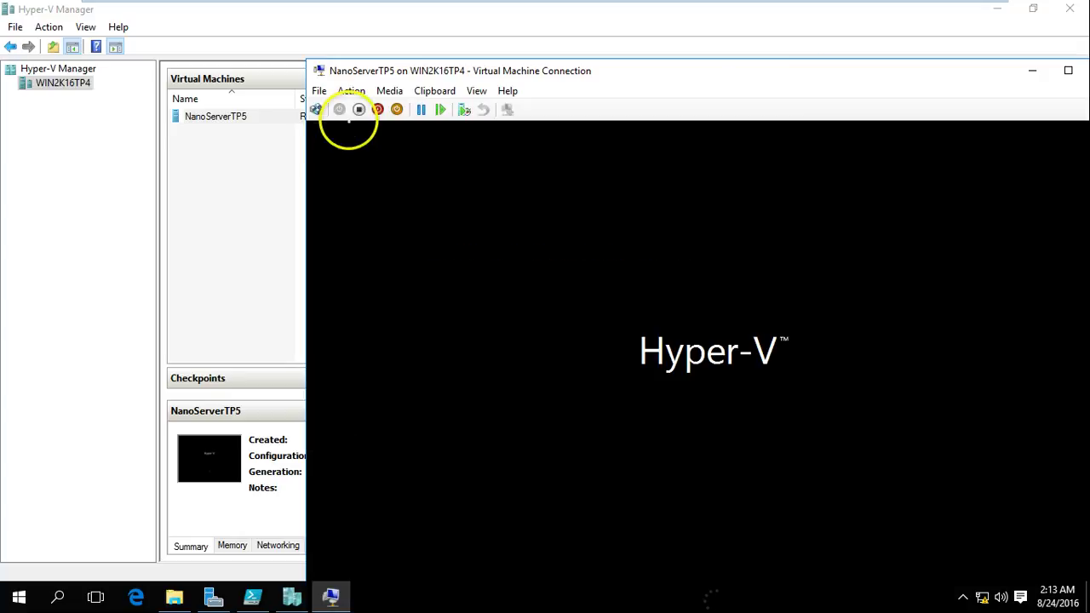
drag(461, 75, 343, 23)
drag(1005, 289, 1004, 389)
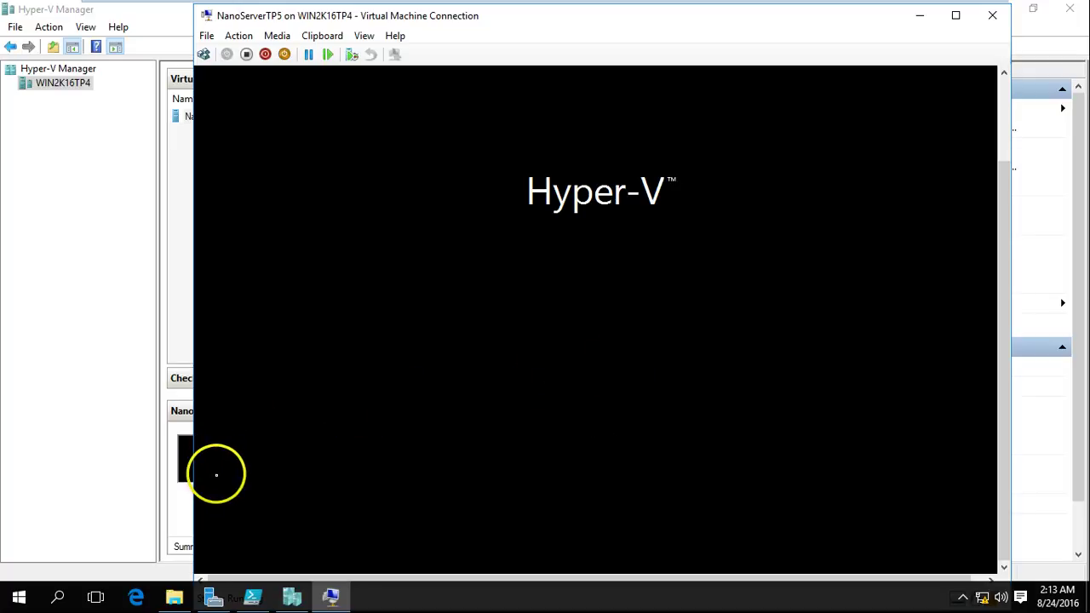
- Switch to PowerShell ISE, look over the New-NanoServerImage script, and create a new blank script alongside it
click(253, 599)
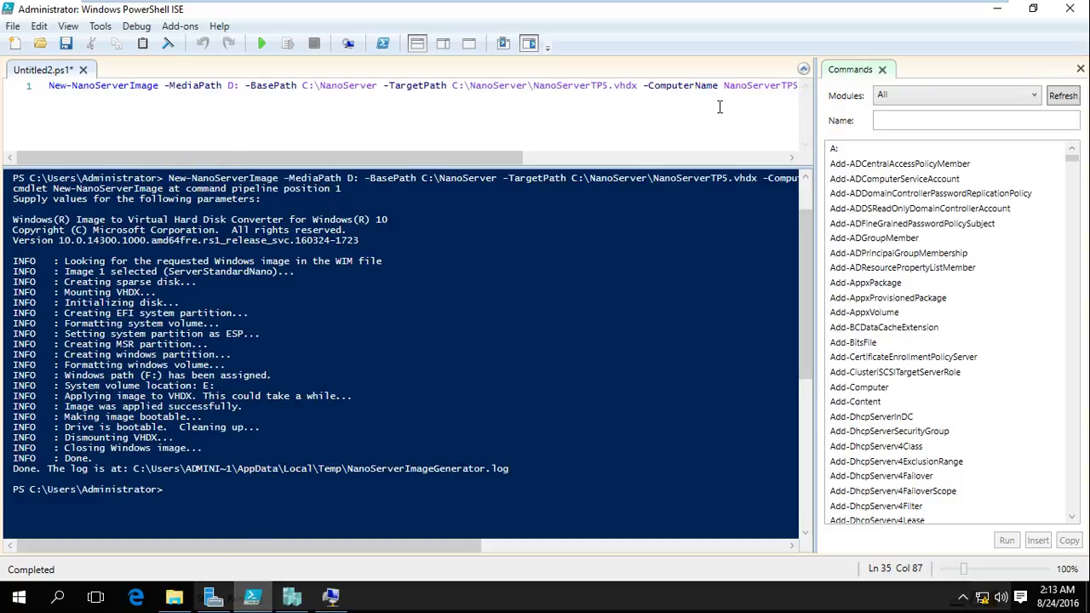
key(Return)
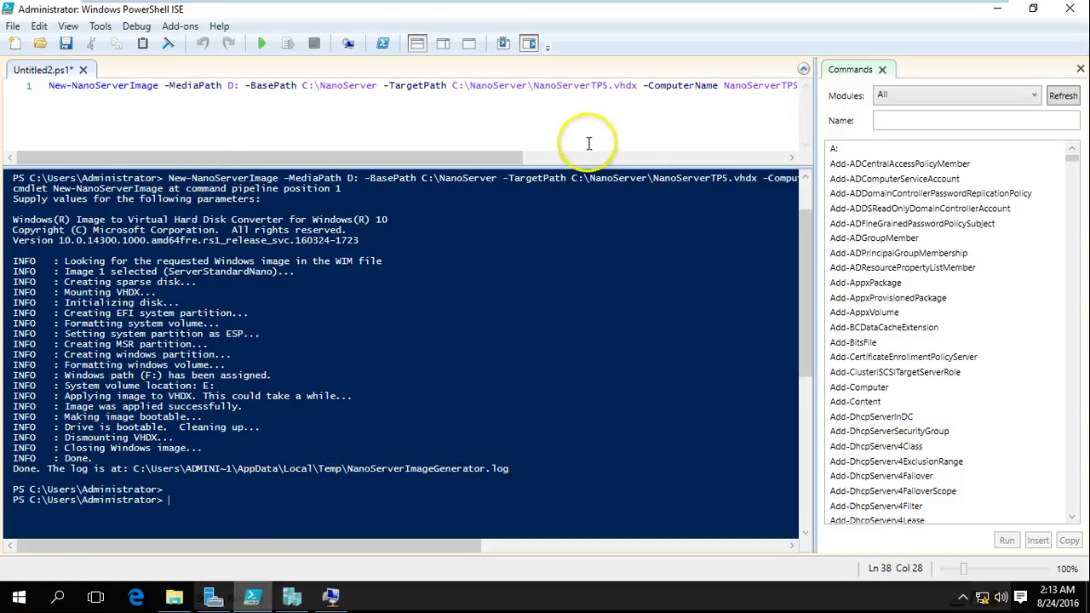
drag(498, 160, 718, 162)
drag(579, 159, 398, 162)
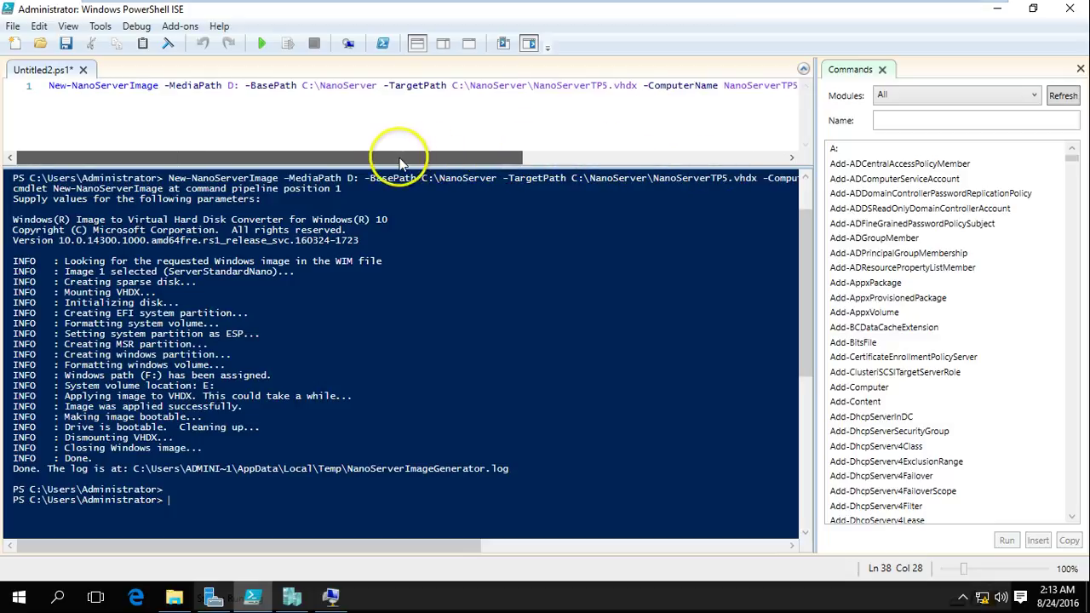
click(384, 120)
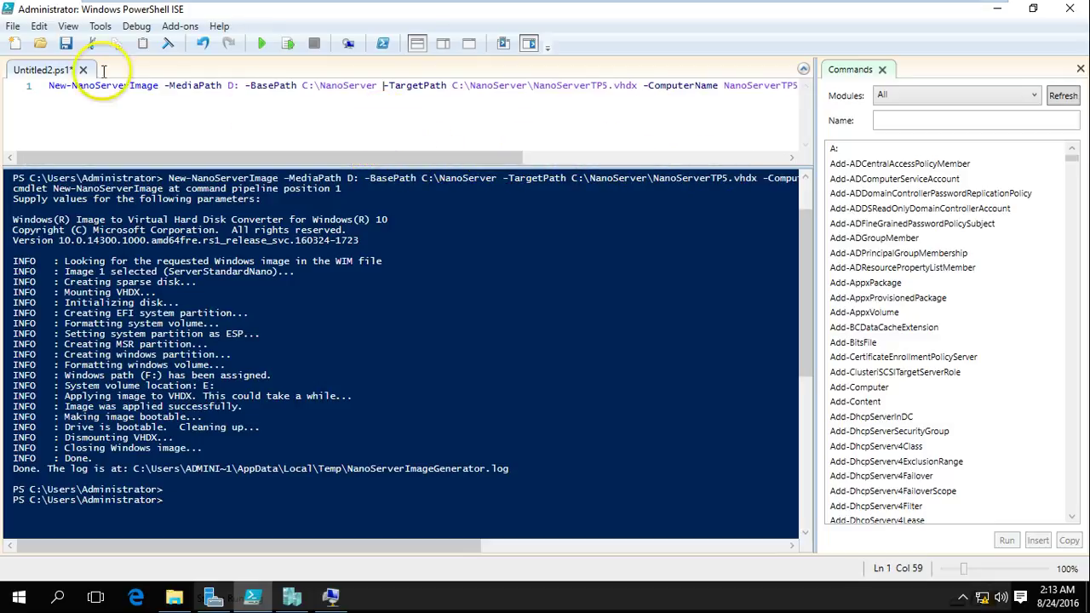
click(14, 43)
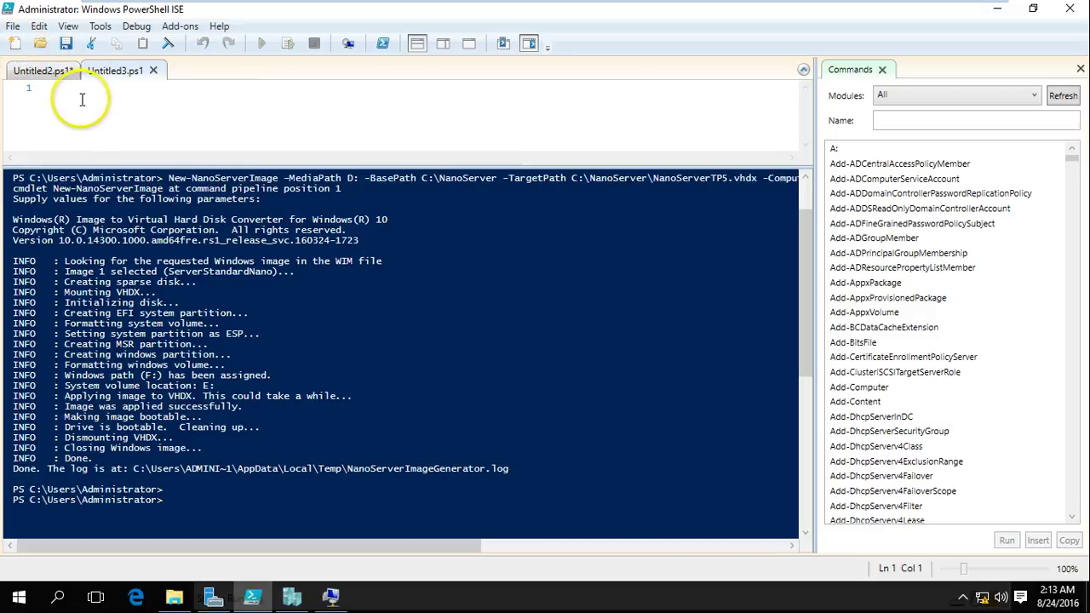
click(66, 78)
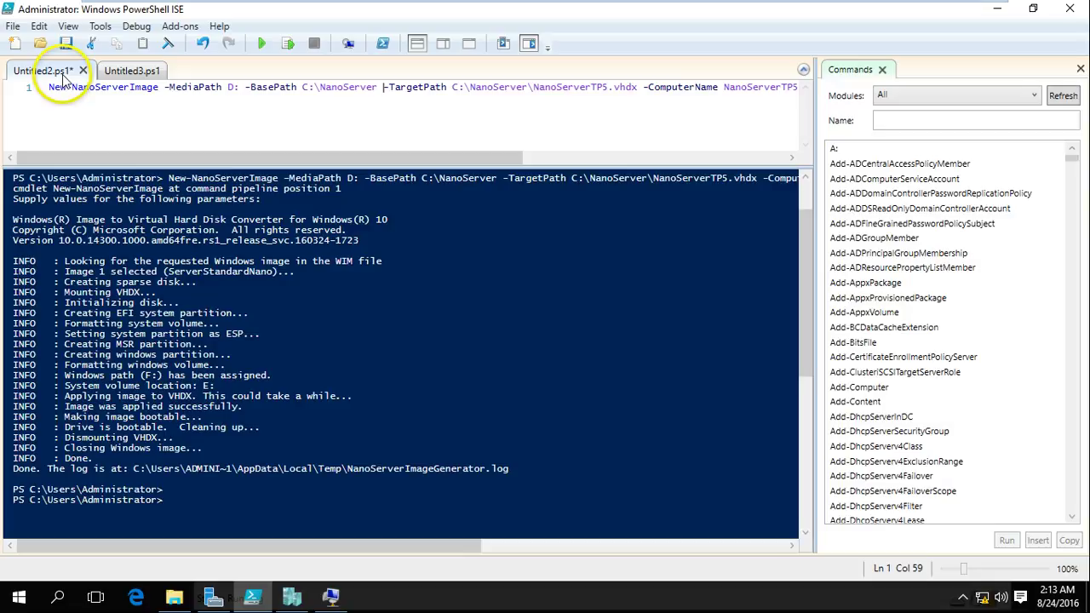
click(130, 72)
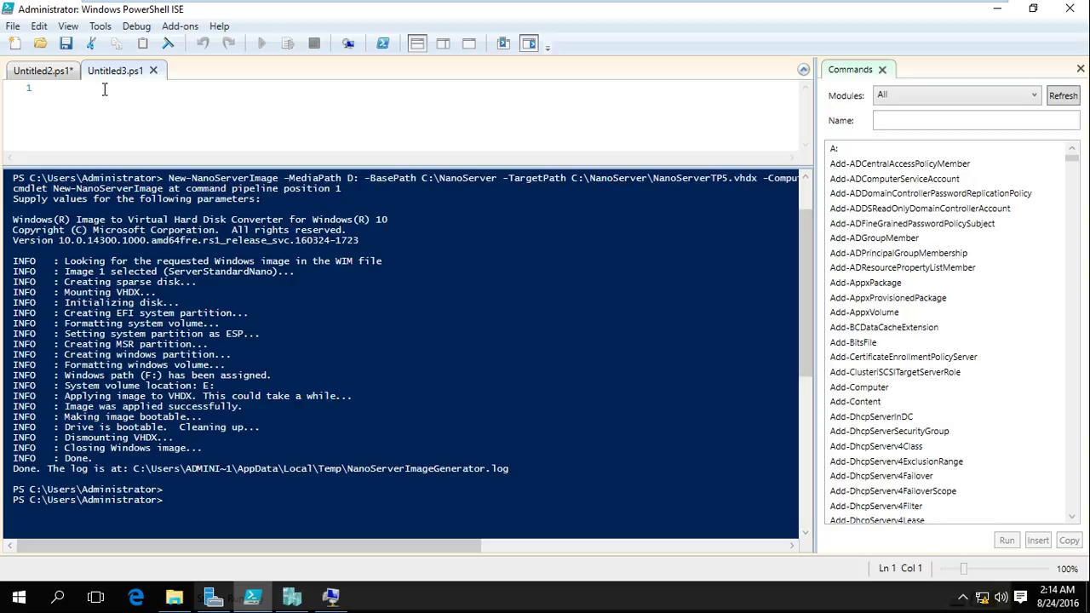
click(133, 144)
- Return to the NanoServerTP5 connection window and log in to the Nano Server with the user name and account password
click(252, 596)
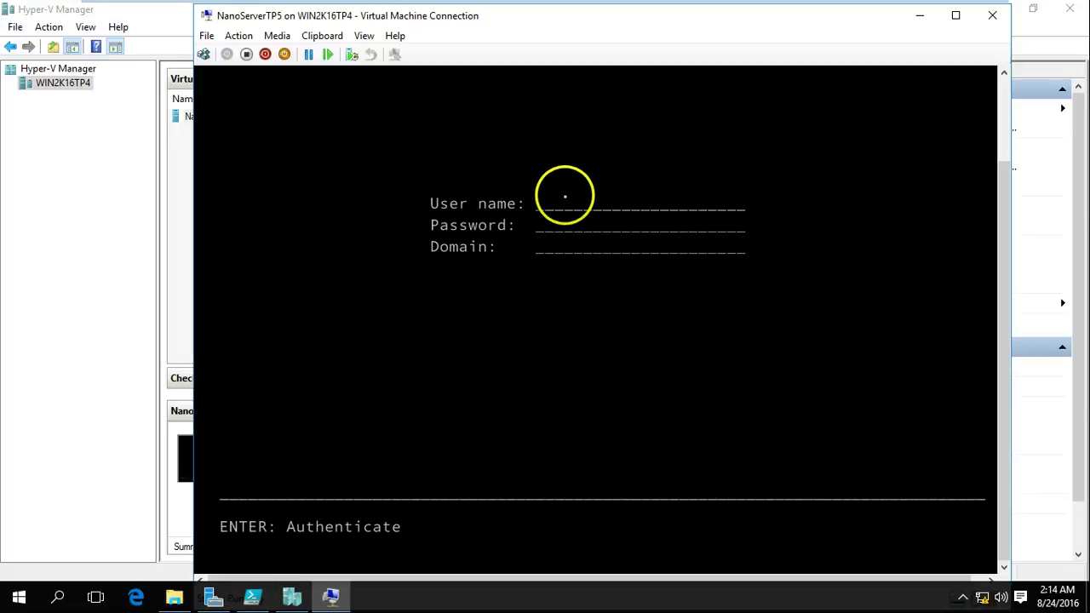
click(544, 201)
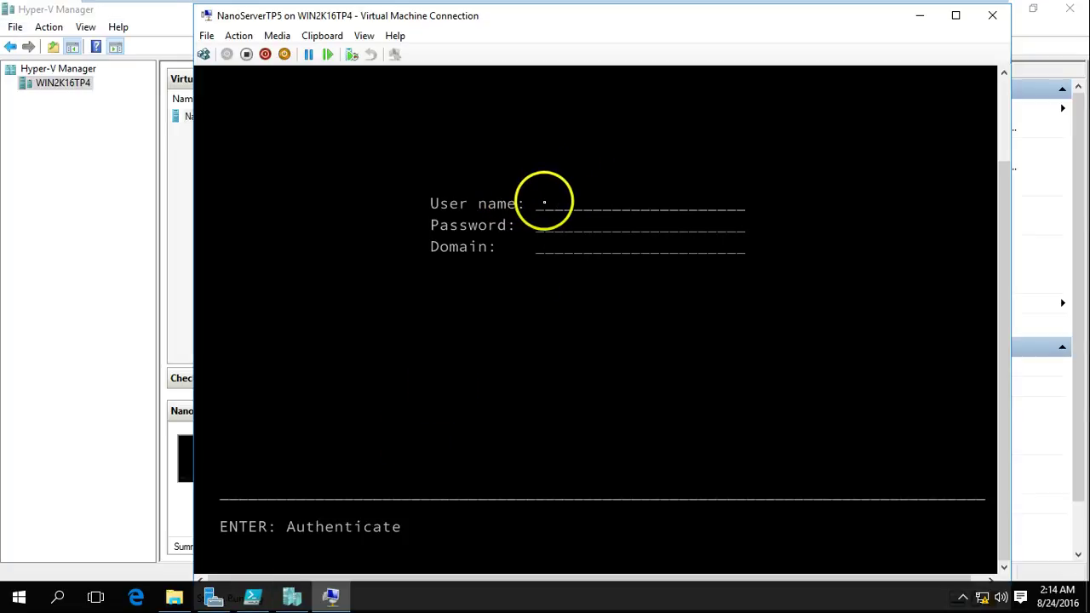
text(a)
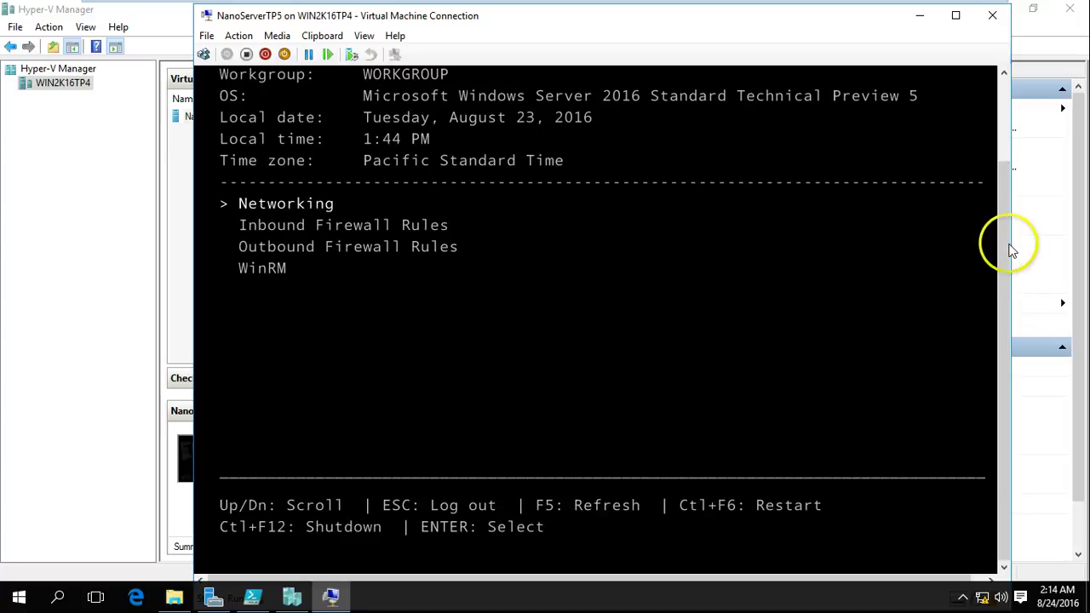
- Look over the computer information and available options in the Nano Server Recovery Console
drag(1006, 248, 1005, 136)
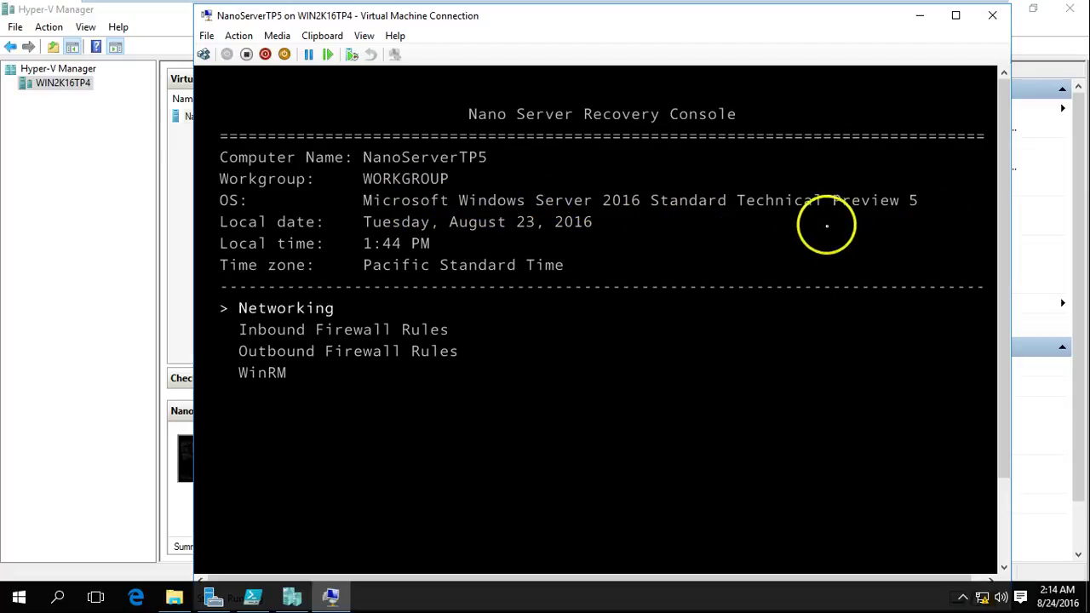
drag(1005, 212, 1003, 286)
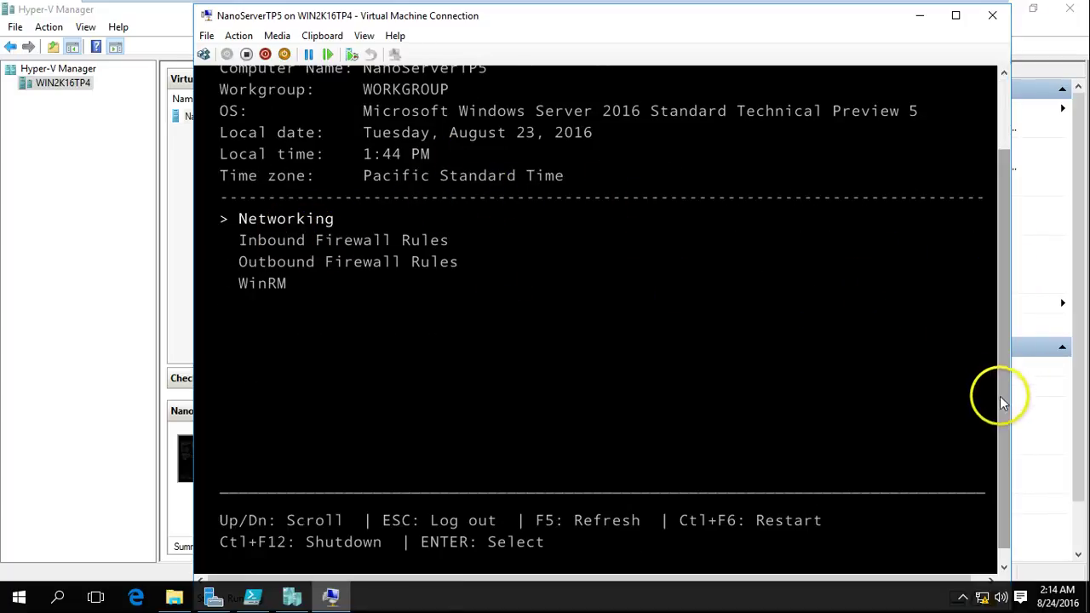
scroll(852, 383, down, 1)
- View the Ethernet adapter's network settings in the Recovery Console, and log out
key(Return)
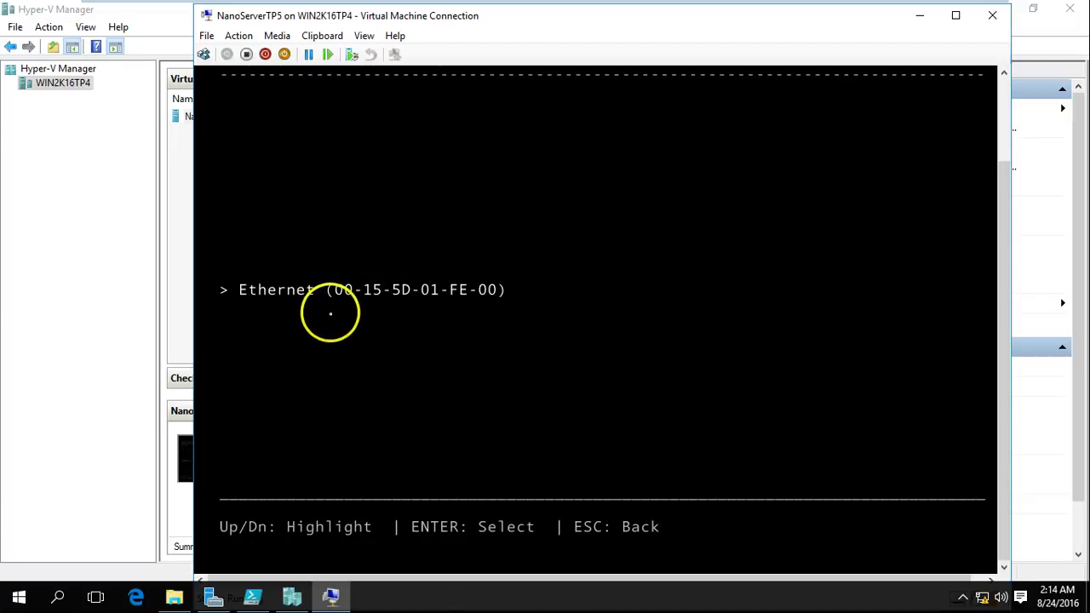
key(Return)
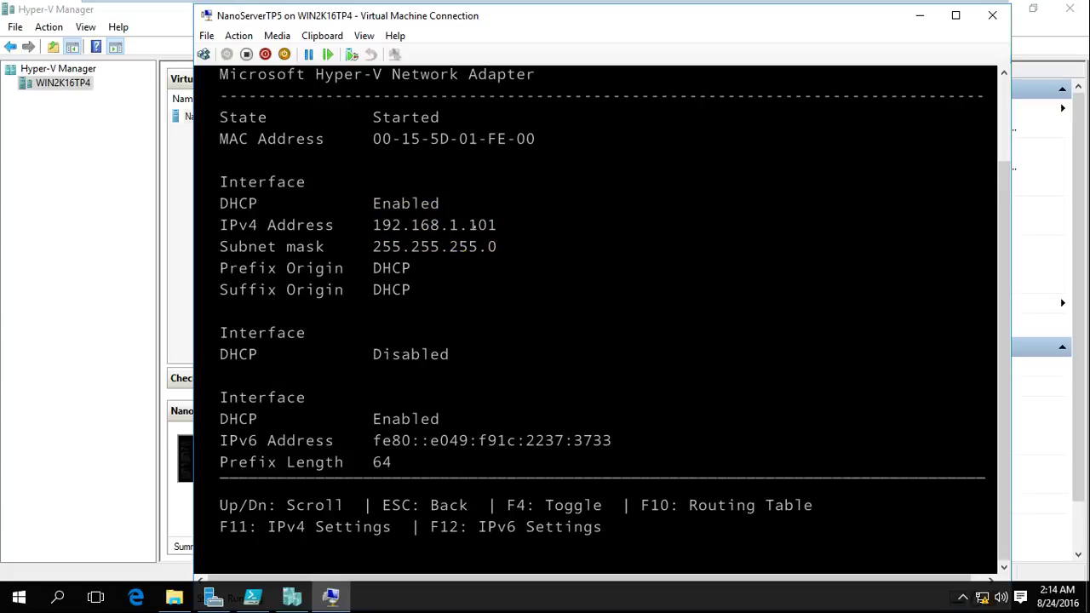
key(Escape)
key(Escape)
key(Escape)
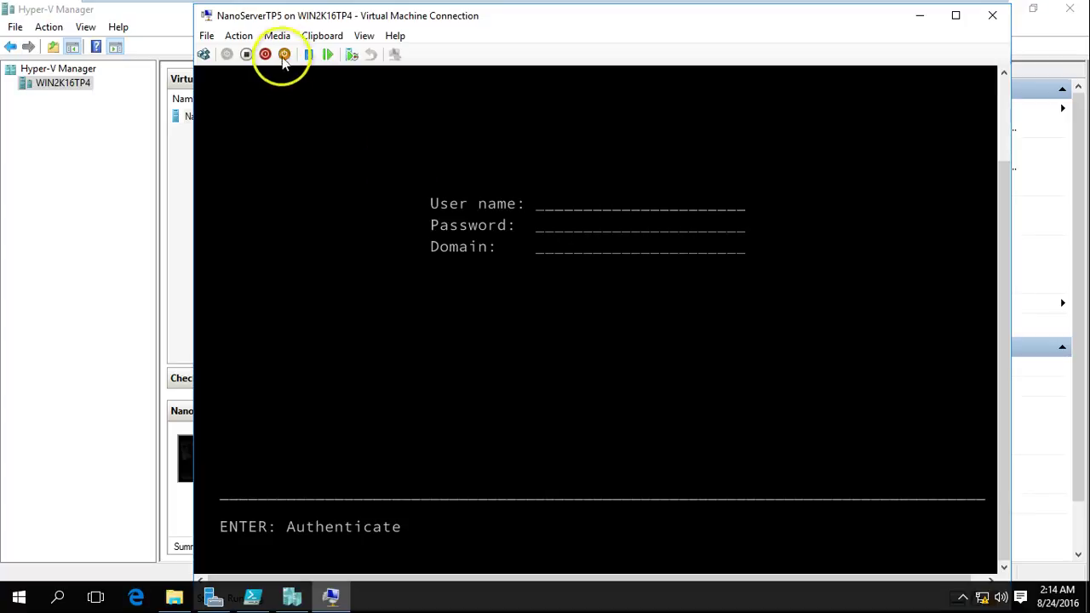
- Switch to PowerShell ISE and clear the console output with cls
click(255, 599)
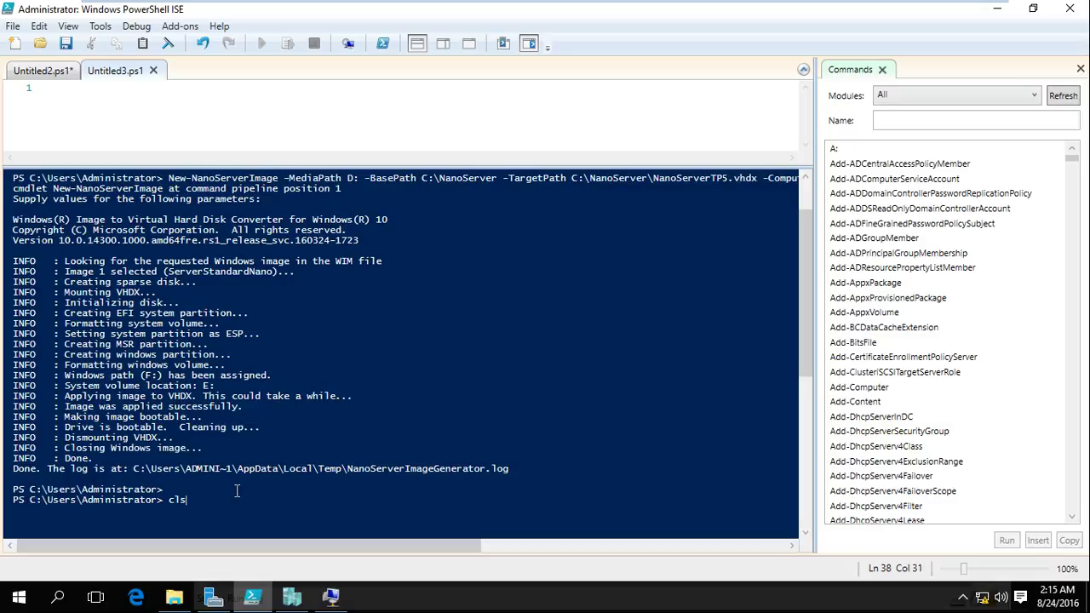
key(Return)
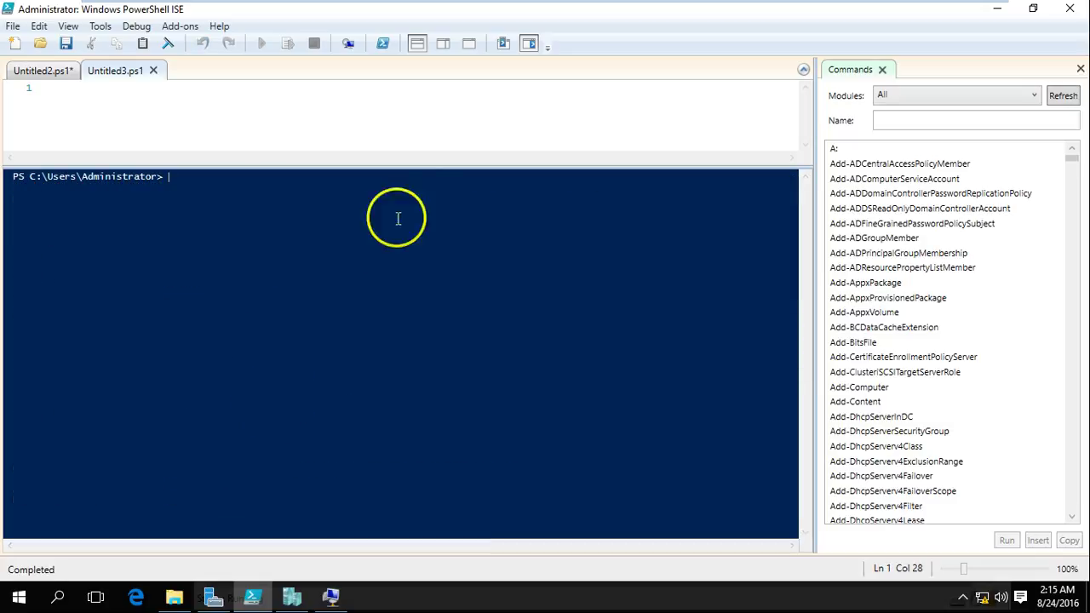
mouse_move(928, 6)
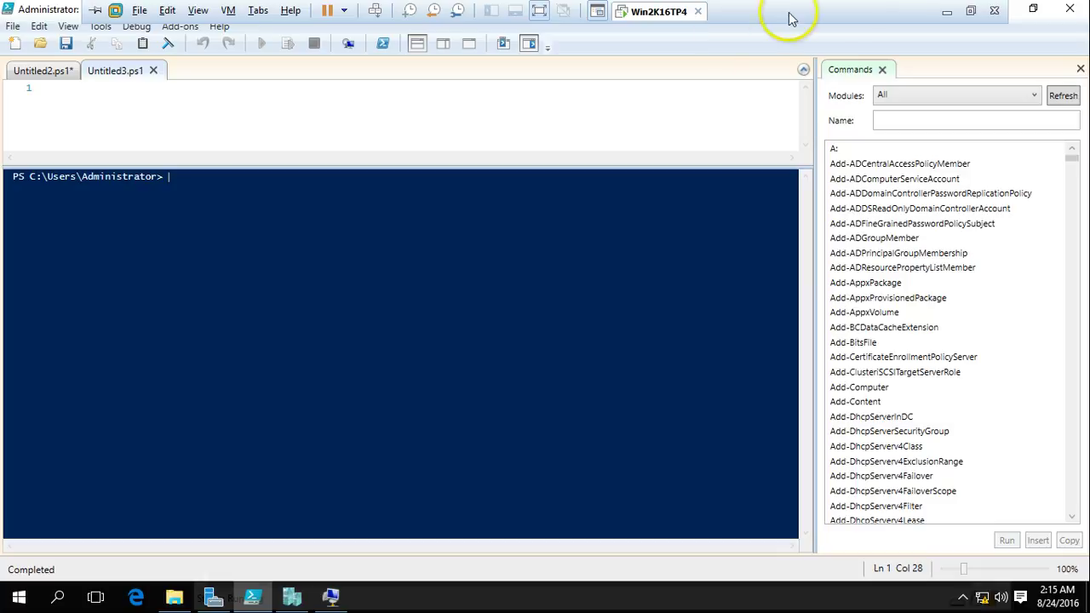
click(537, 13)
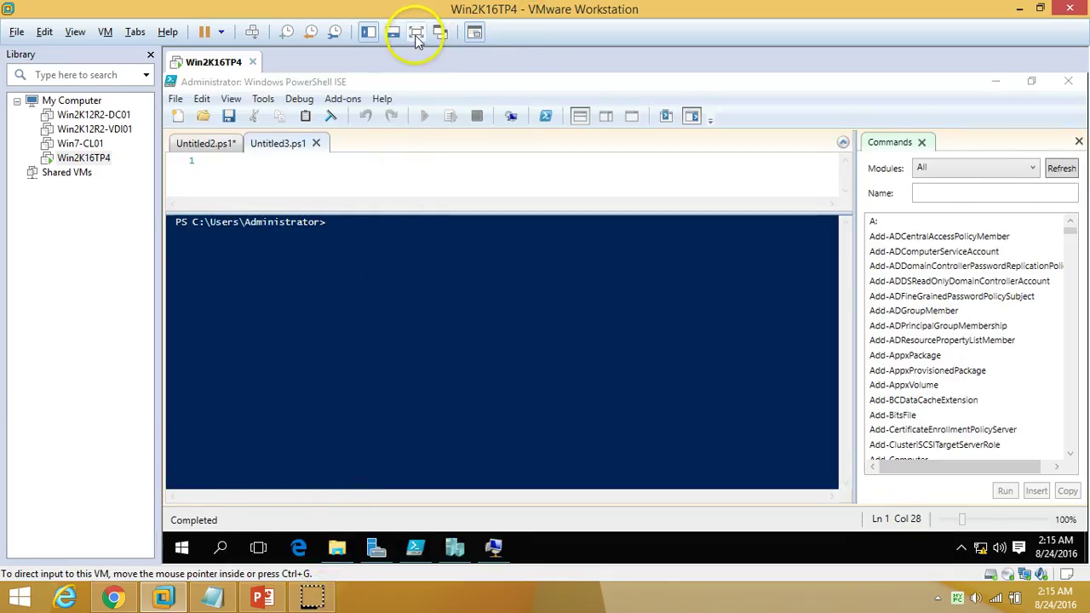
click(416, 34)
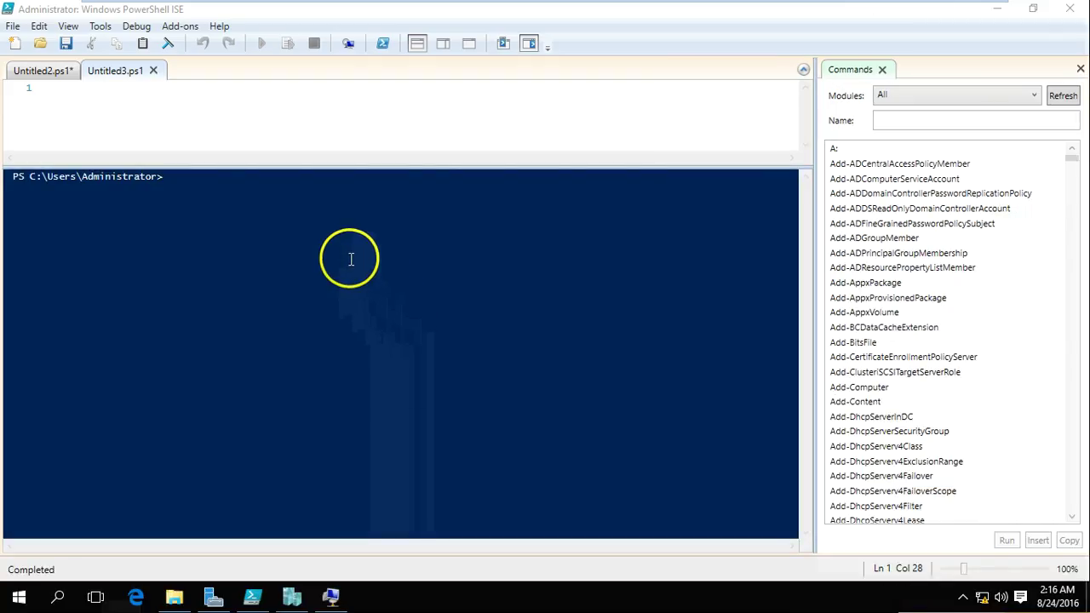
click(350, 258)
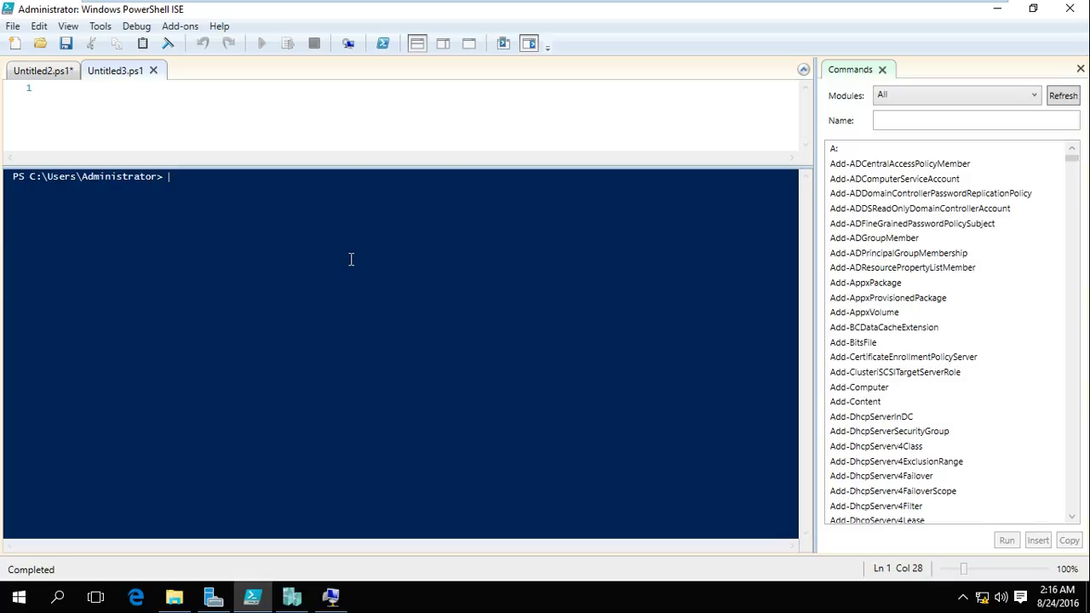
- Start the Untitled3.ps1 script with a line assigning the address "192.168.1.101" to the variable $ip
click(177, 102)
text($ip =)
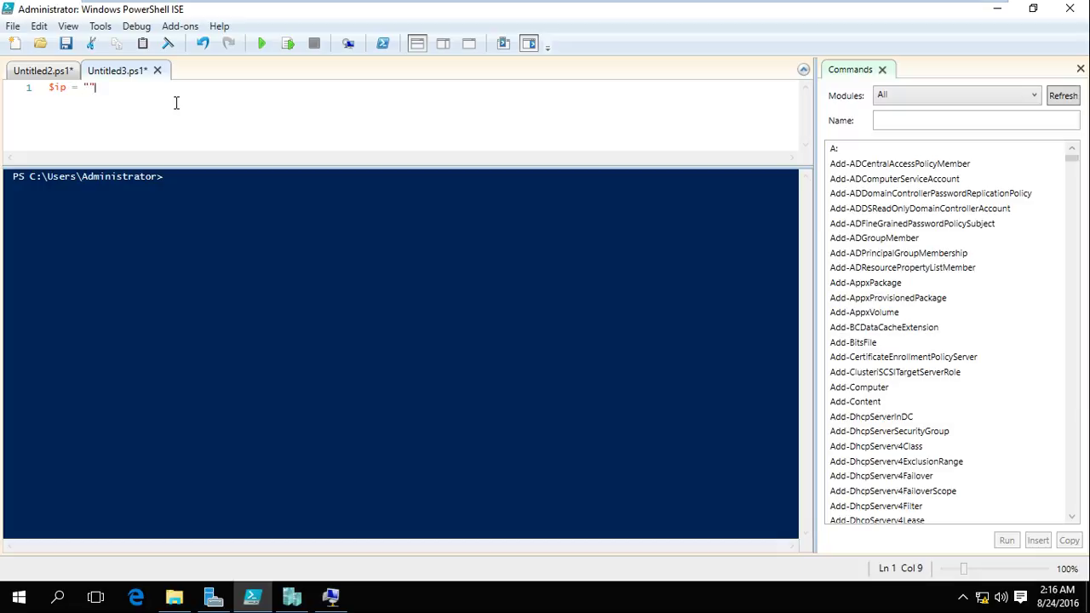
text(192.168)
text(.)
text(1.101)
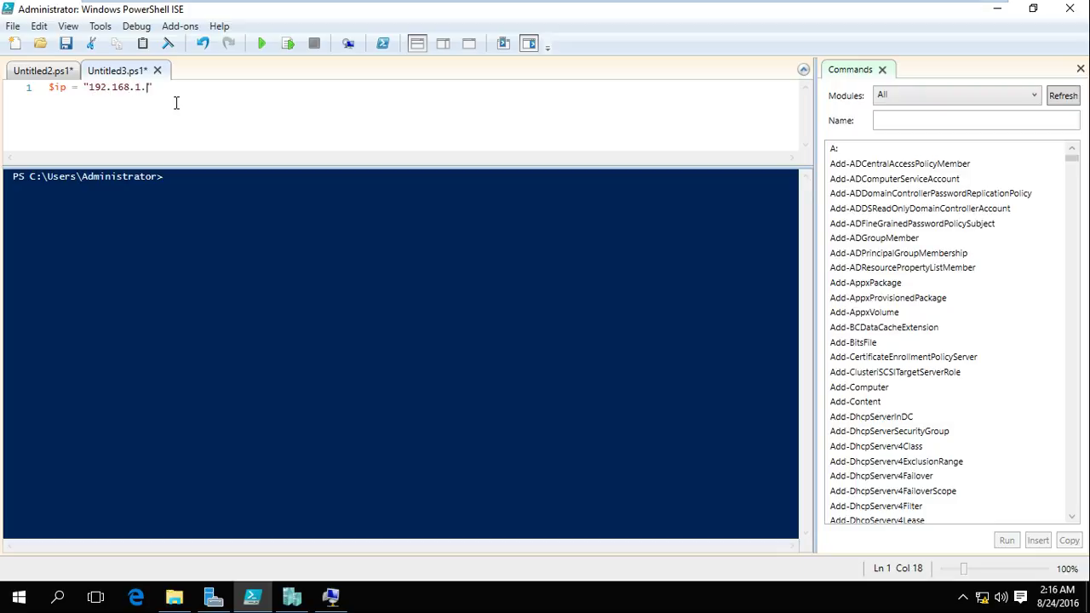
key(End)
key(Return)
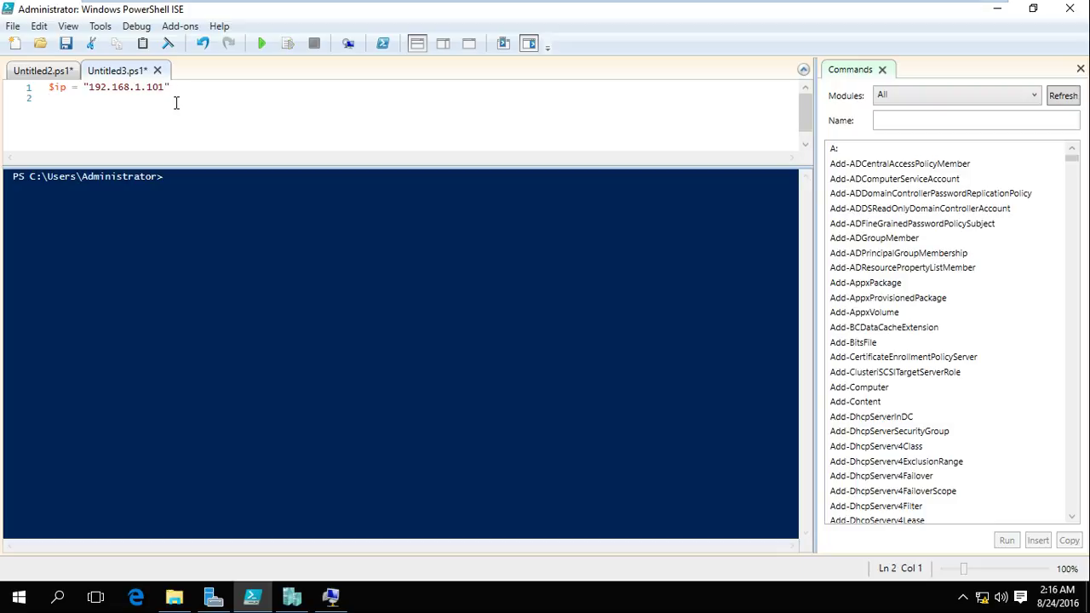
- Begin the script's second line with $s = new-pssession -ComputerName $ip
text($s)
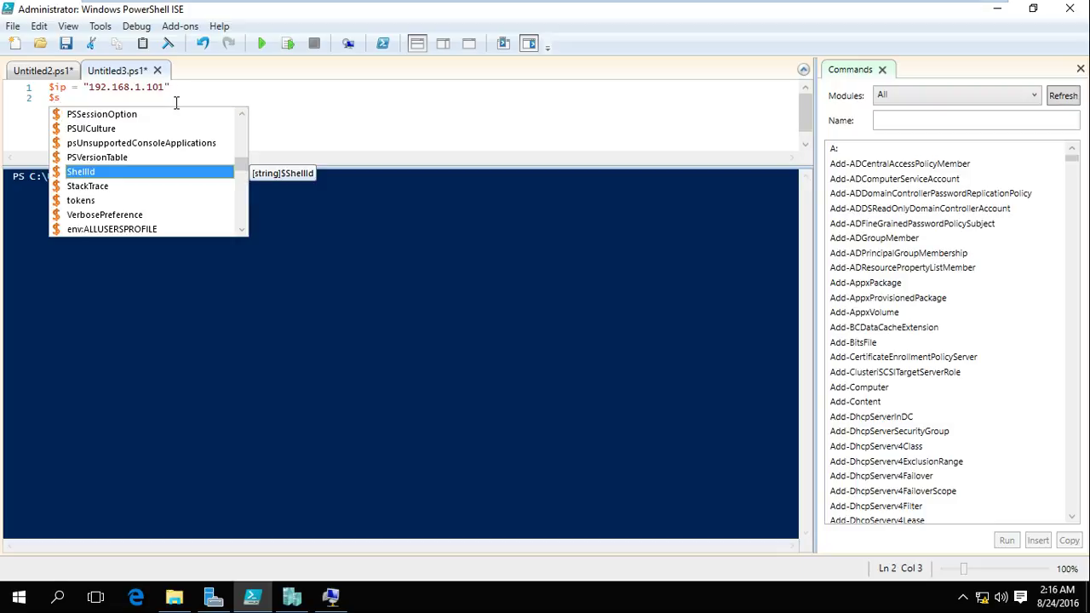
text( =)
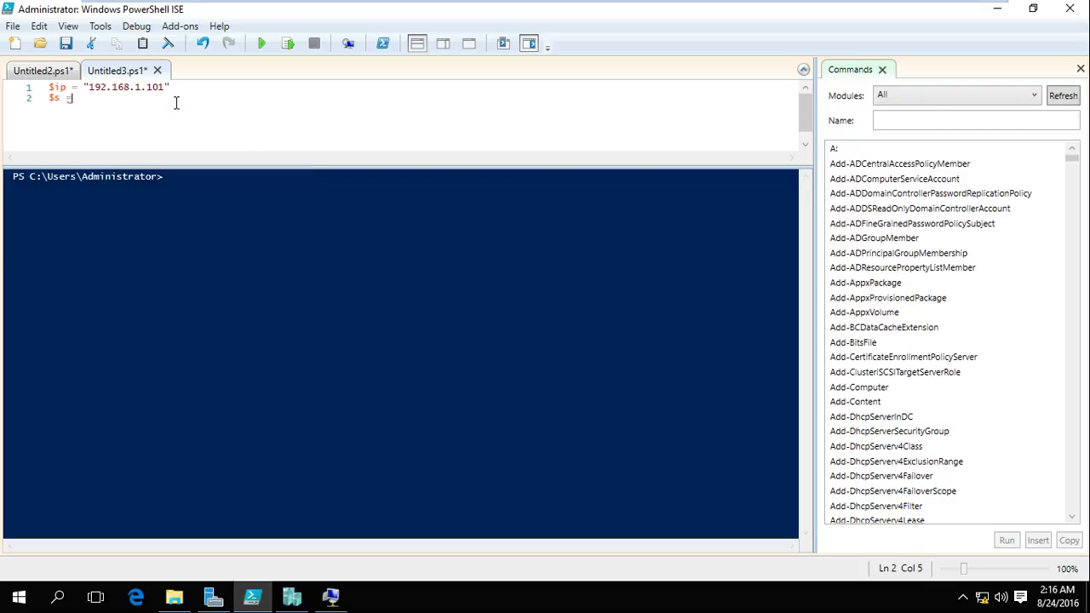
text( new-pss)
text(ession)
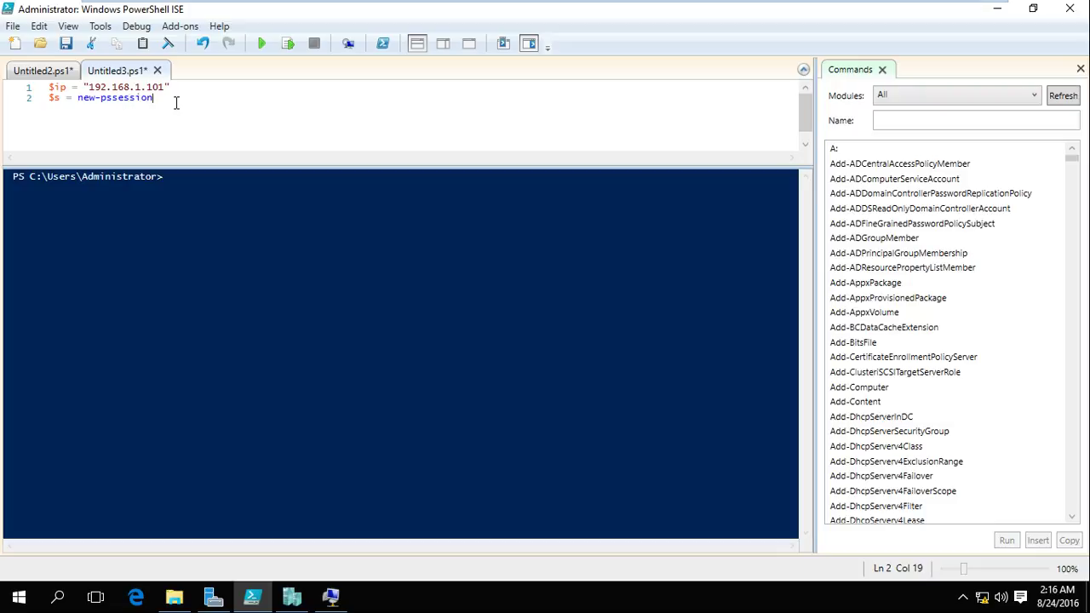
text( -com)
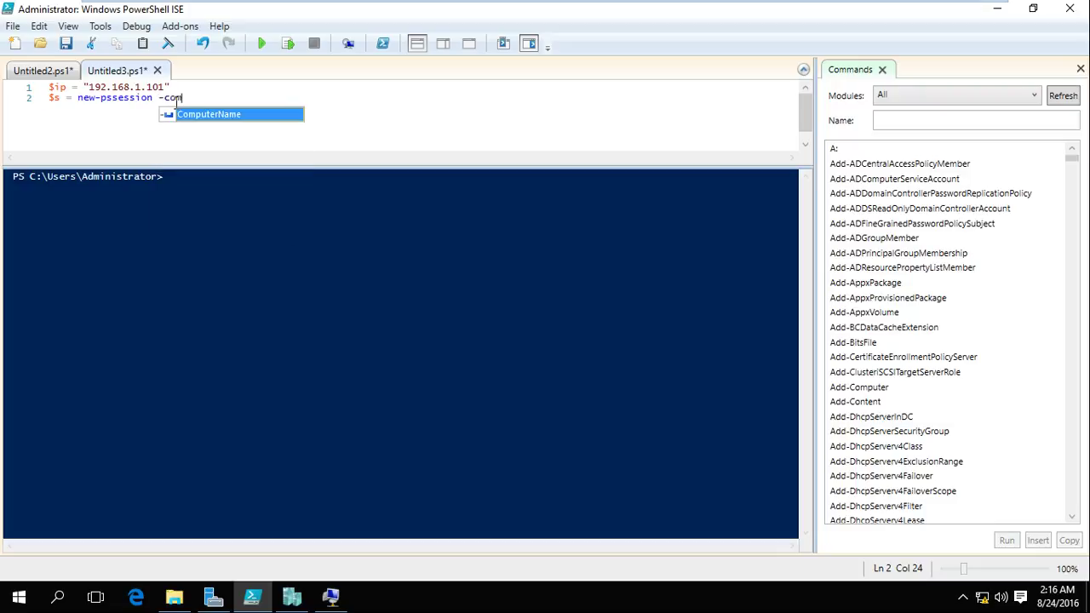
key(Tab)
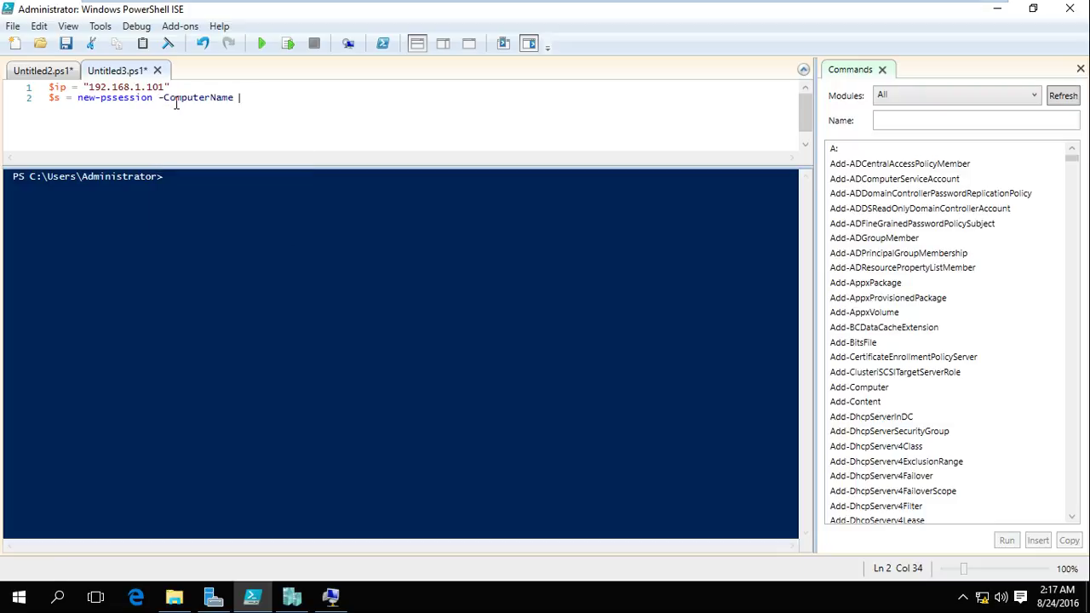
text($ip)
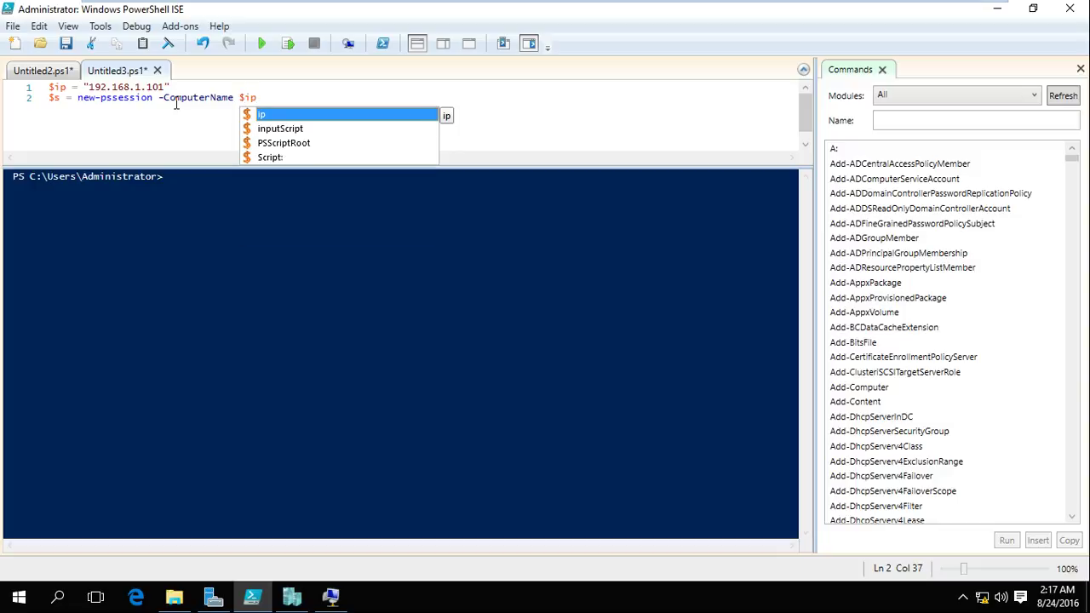
key(Escape)
- Complete the new-pssession line with the parameter -Credential -\Administrator and start a new script line
text(- c)
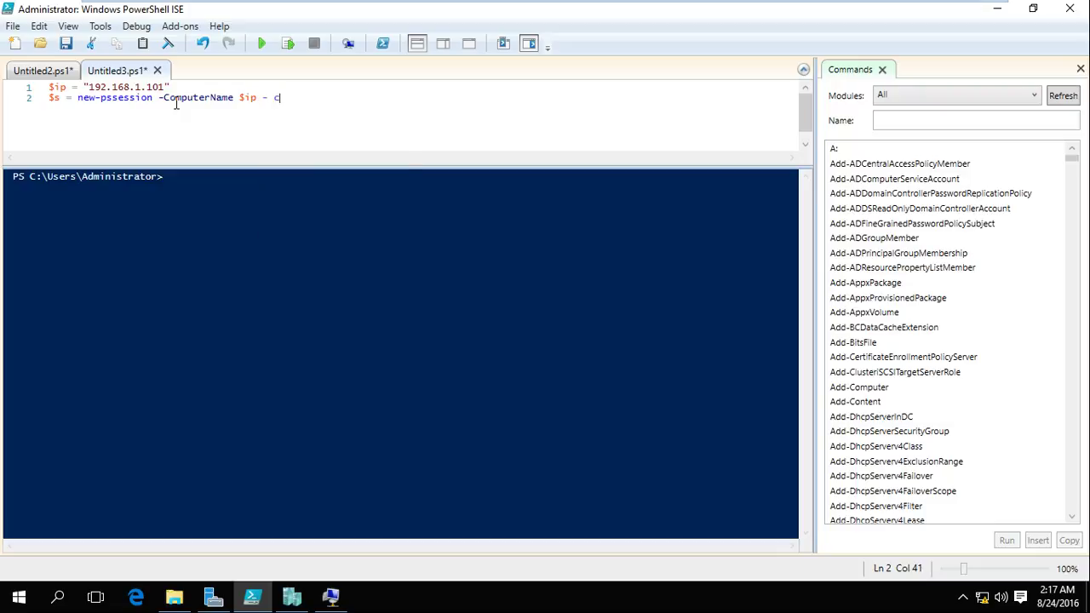
key(Left)
key(BackSpace)
key(Right)
text(re)
key(BackSpace)
key(BackSpace)
key(BackSpace)
key(BackSpace)
key(BackSpace)
text(-)
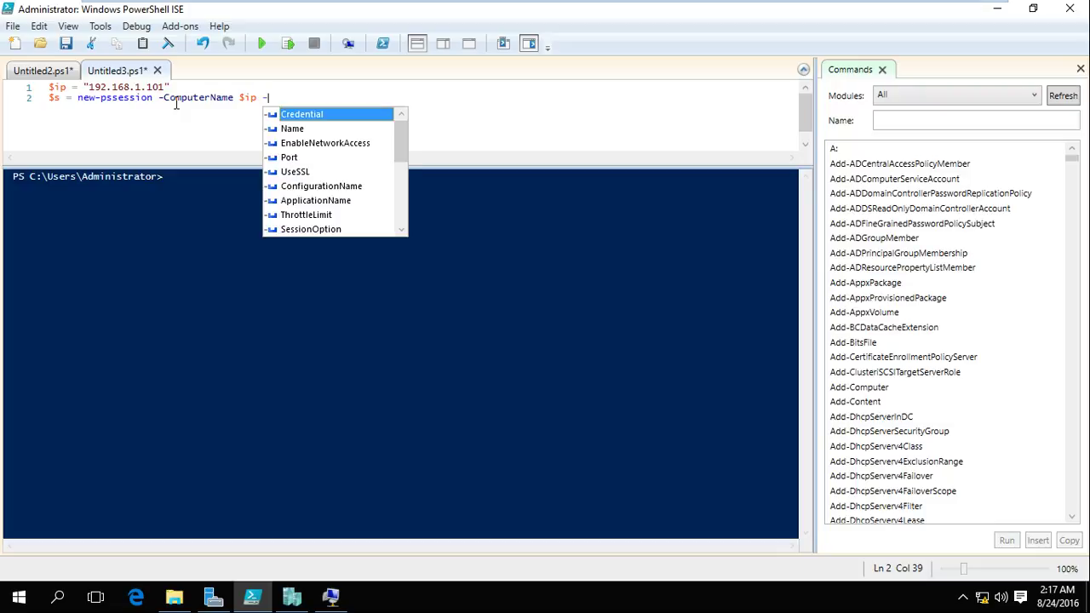
key(Return)
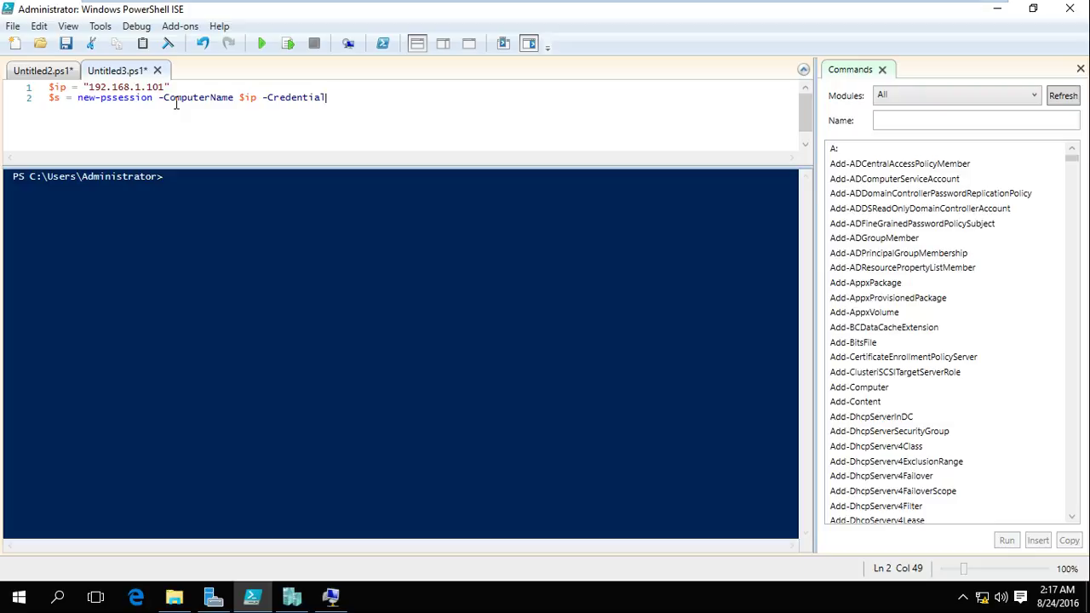
text(-\Administrator)
key(Return)
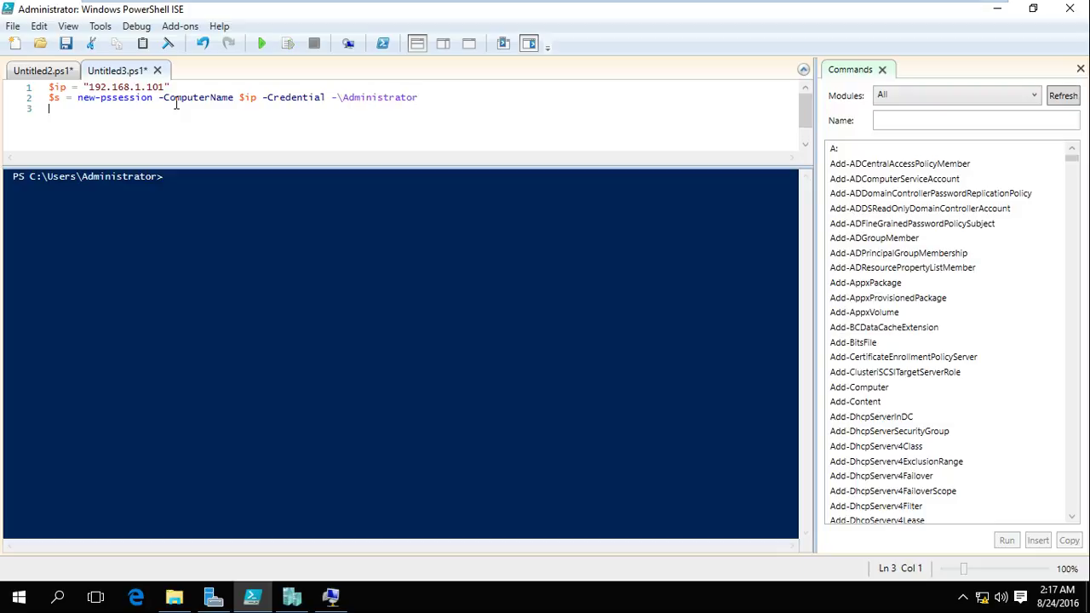
- Add Enter-PSSession $s as the third line of the script
text(enter-ps)
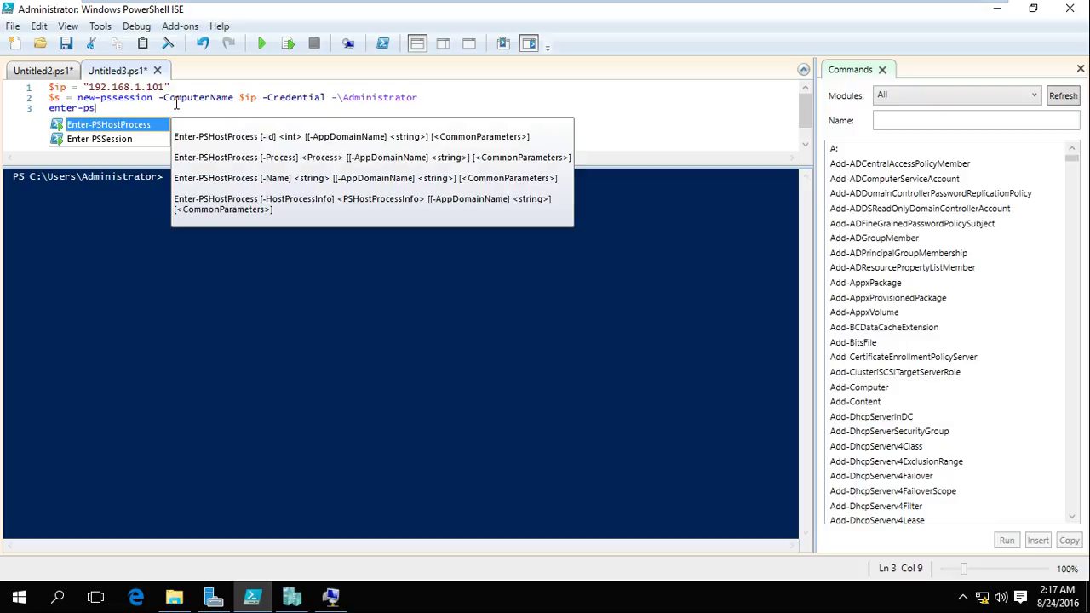
key(Down)
key(Return)
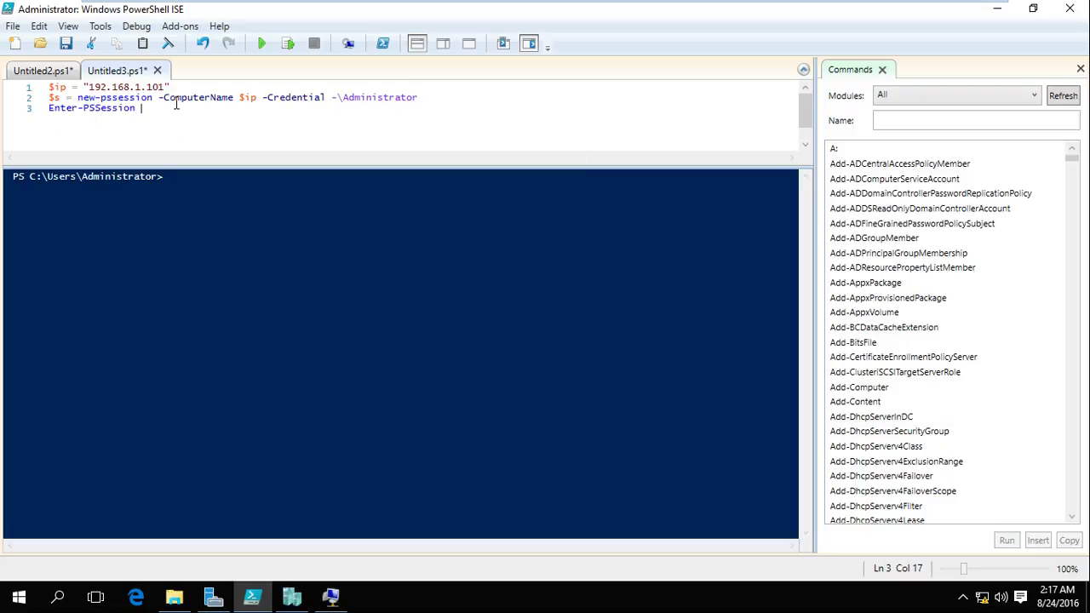
text($s)
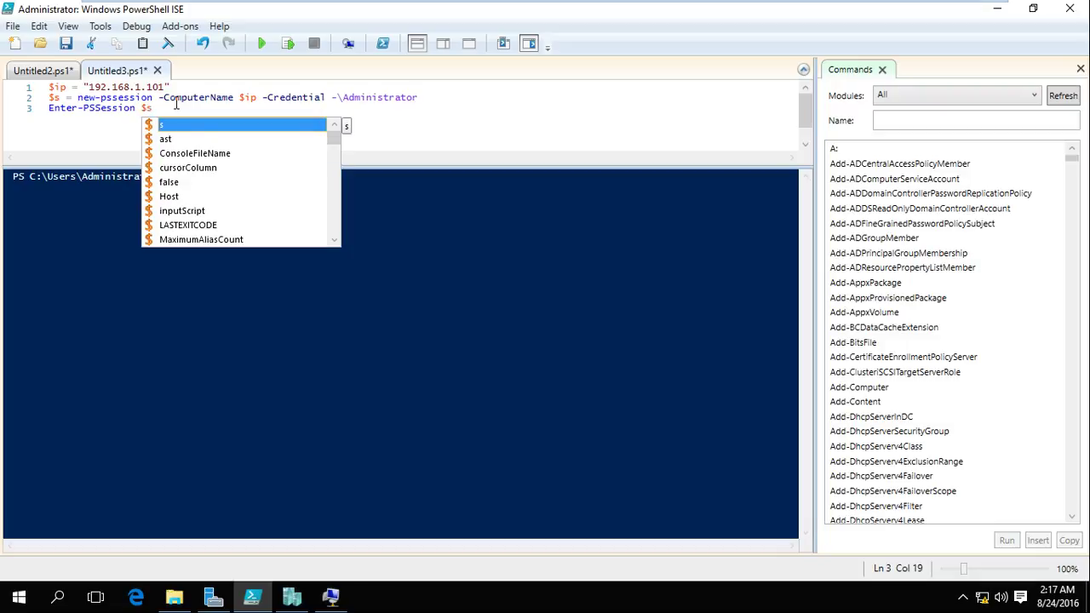
key(Escape)
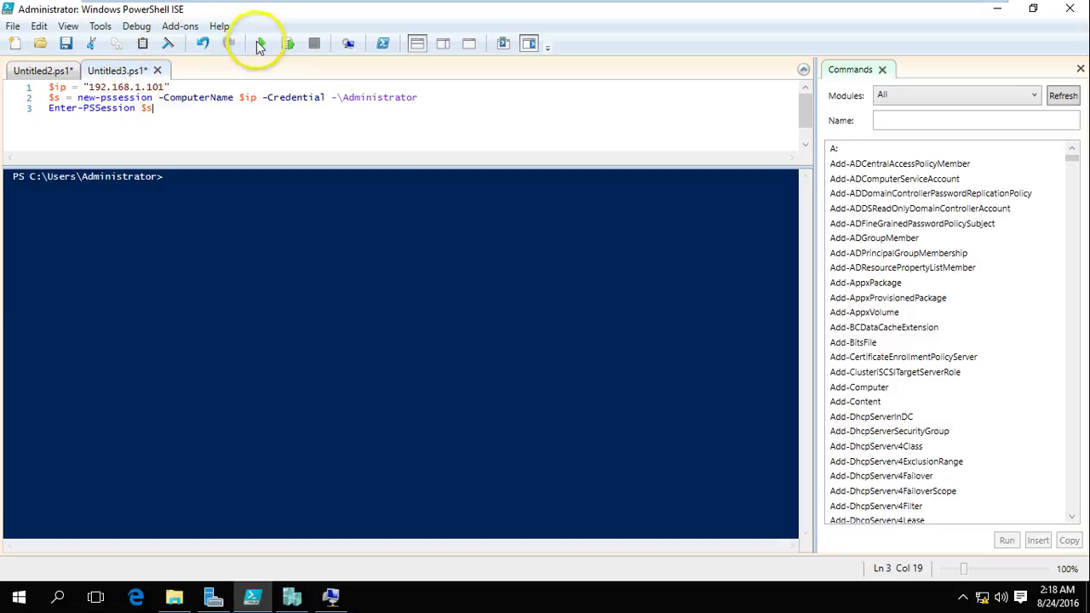
- Run the script and submit the Administrator account password in the PowerShell credential request
click(259, 43)
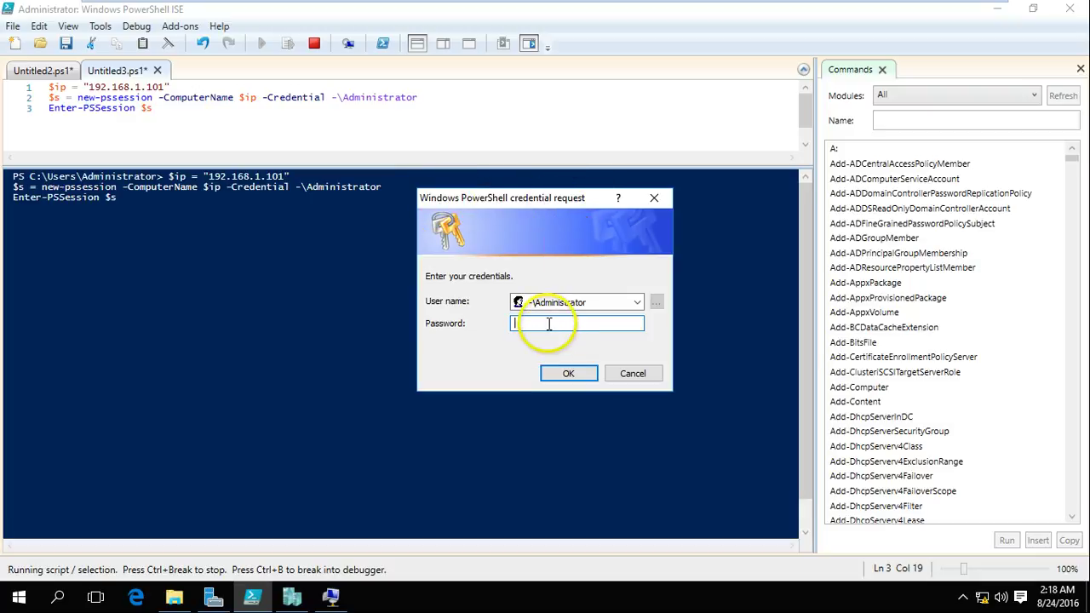
text(••••••)
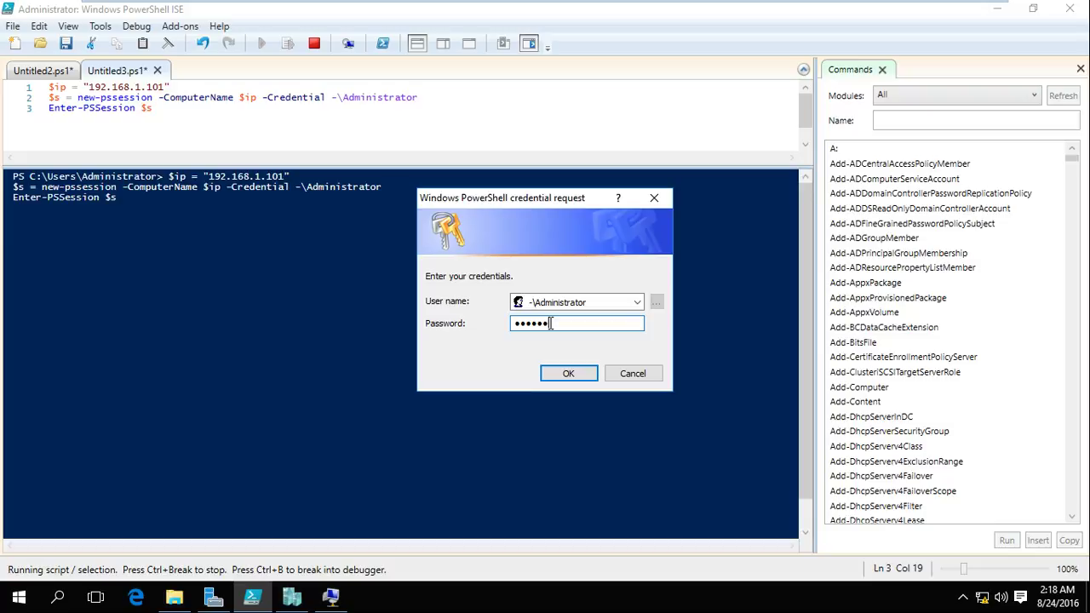
key(Return)
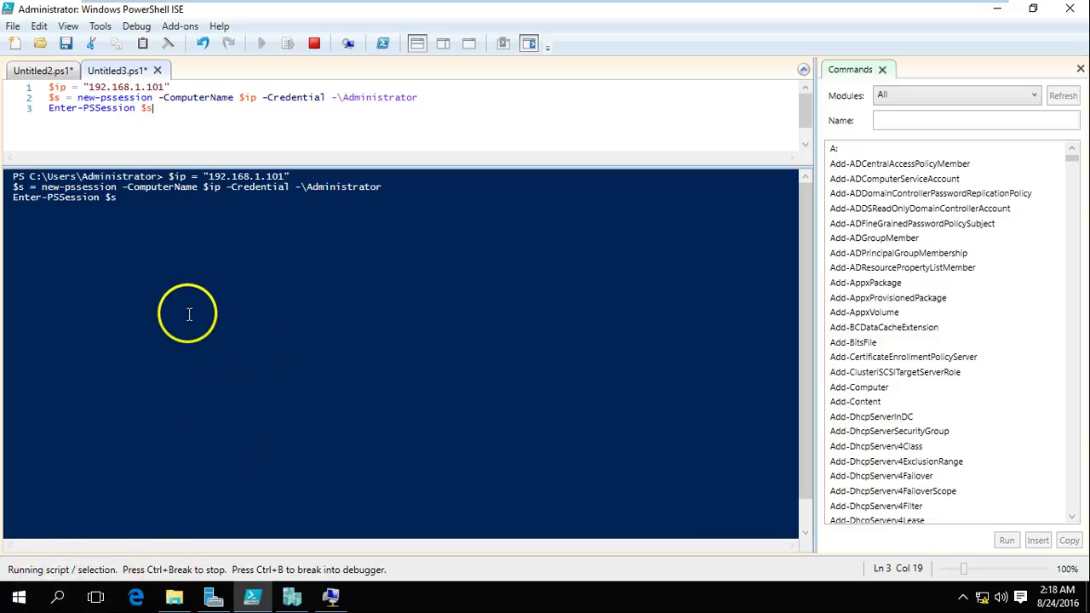
- Check the NanoServerTP5 connection window while the remote session opens, and return to the PowerShell ISE console
click(211, 252)
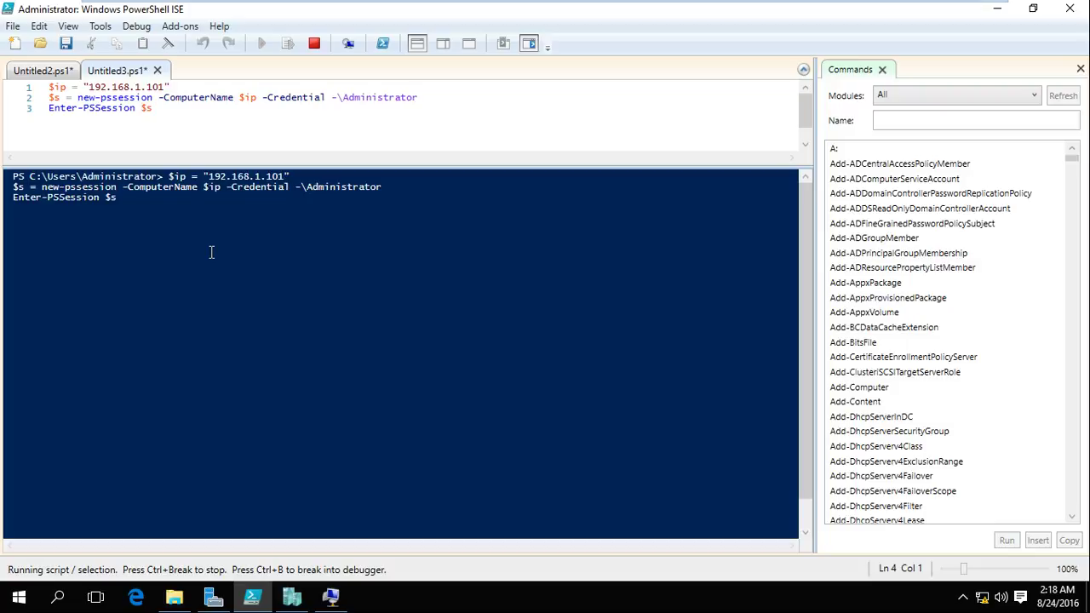
click(331, 597)
drag(451, 21, 628, 117)
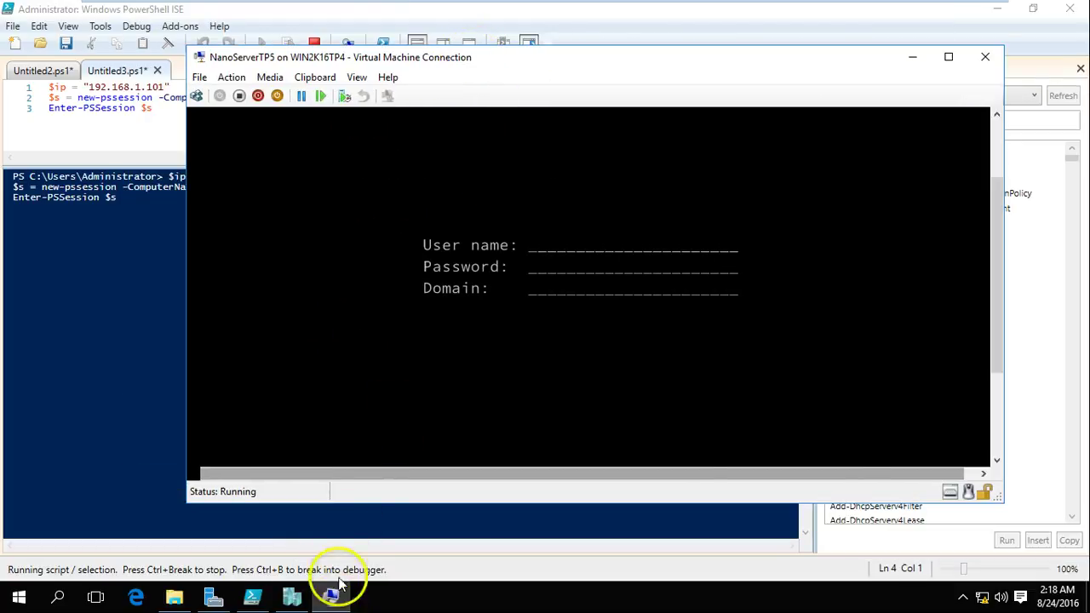
click(334, 596)
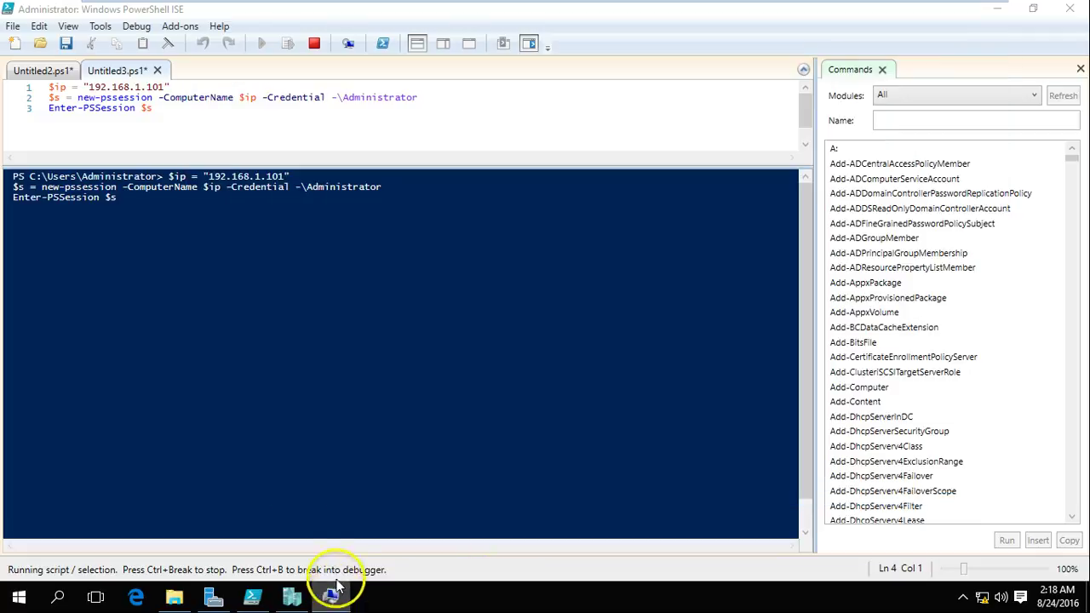
click(348, 272)
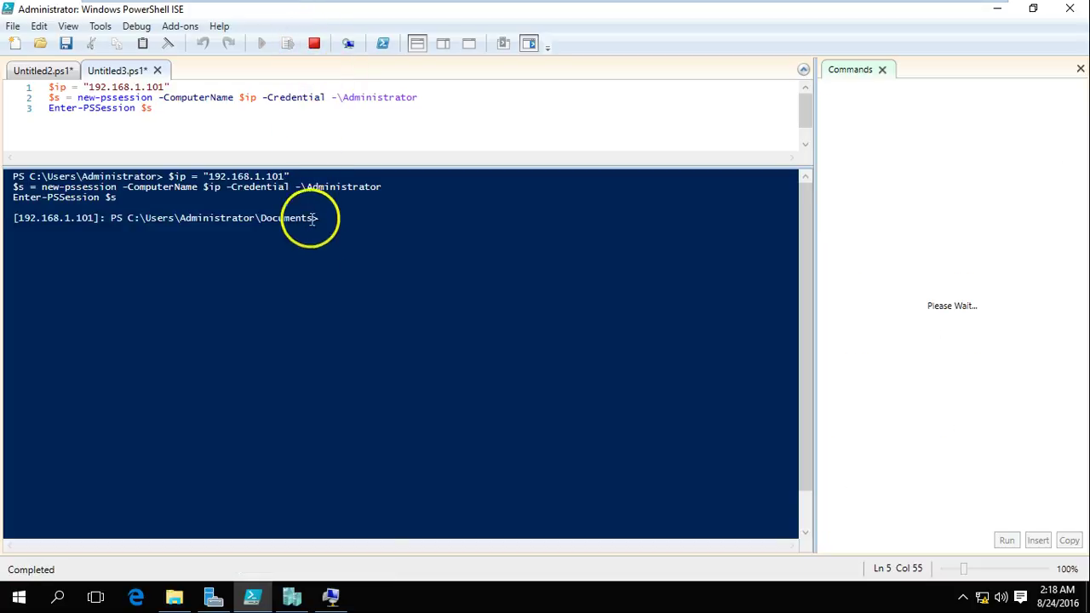
- Highlight the IP address in the remote session prompt and look at the NanoServerTP5 virtual machine window
click(19, 219)
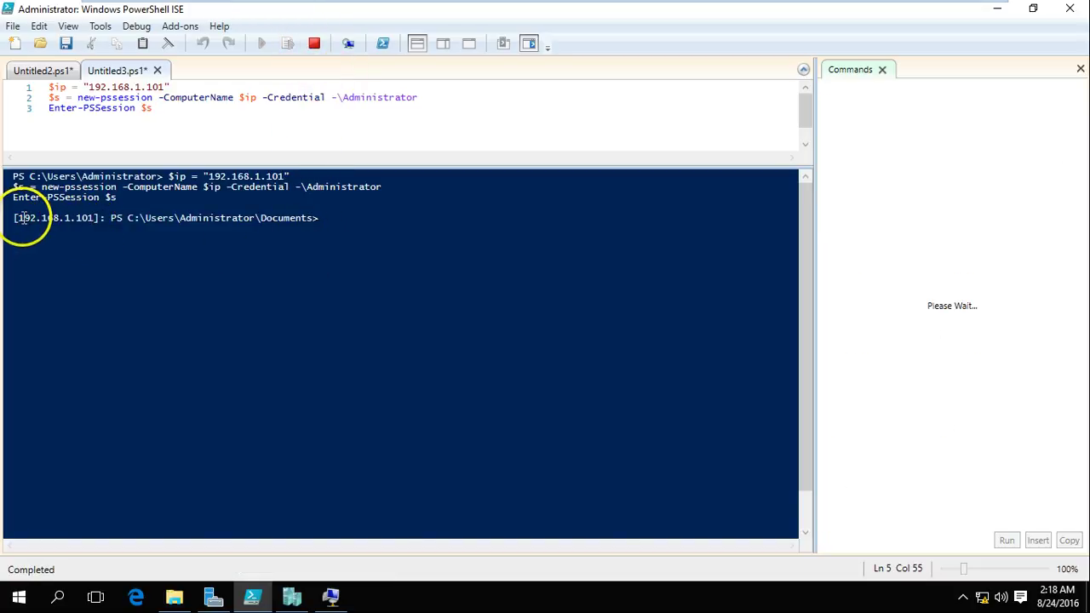
mouse_move(21, 219)
mouse_down()
mouse_move(93, 219)
mouse_move(19, 216)
mouse_up()
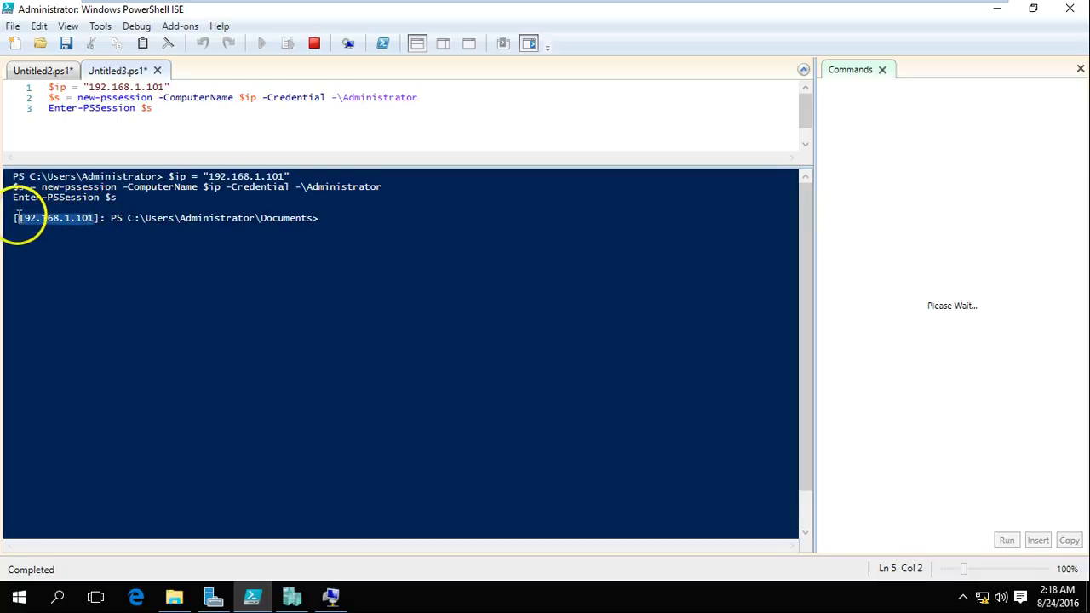
click(339, 600)
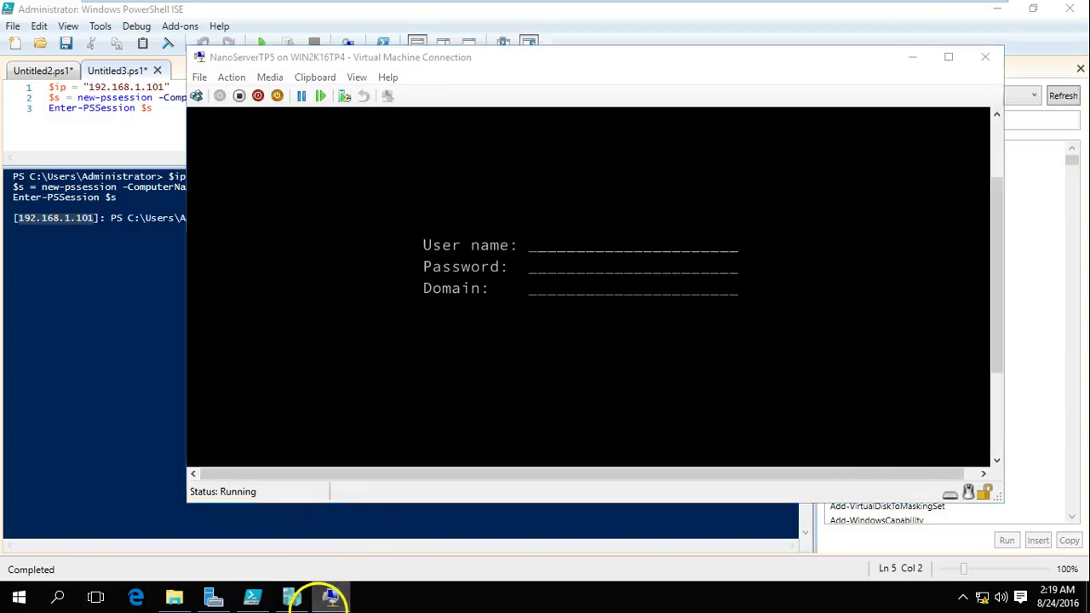
click(330, 598)
- Run hostname in the remote session and compare the result with the NanoServerTP5 connection window
click(370, 224)
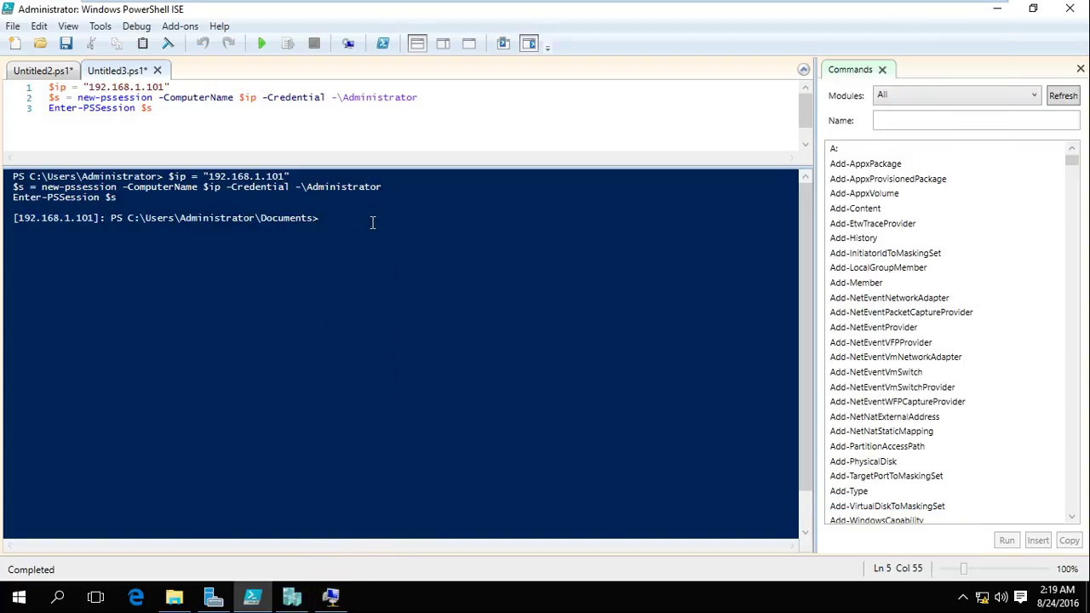
text(hostname)
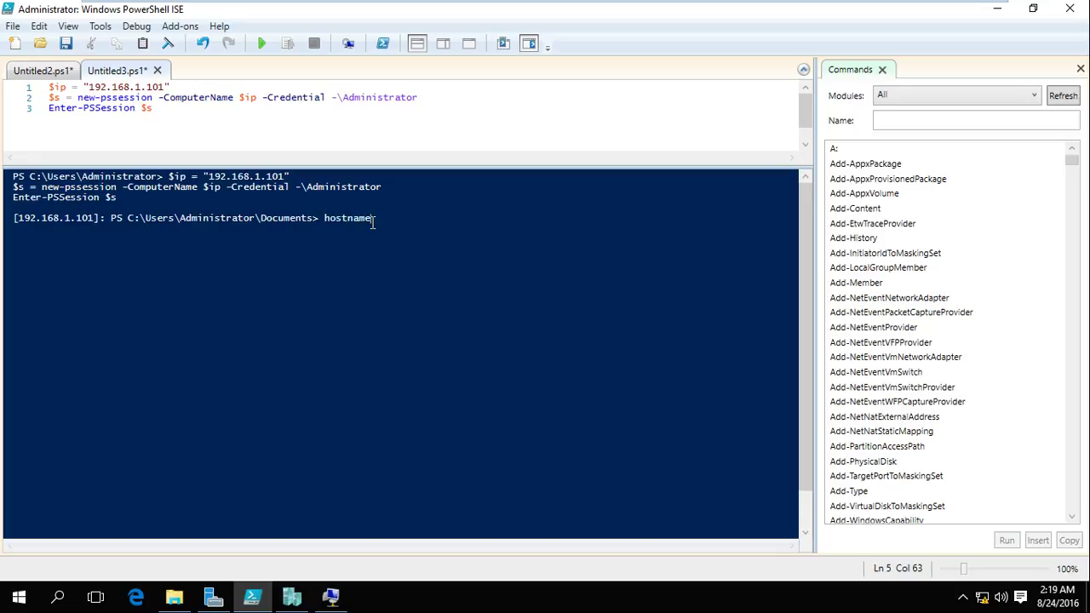
key(Return)
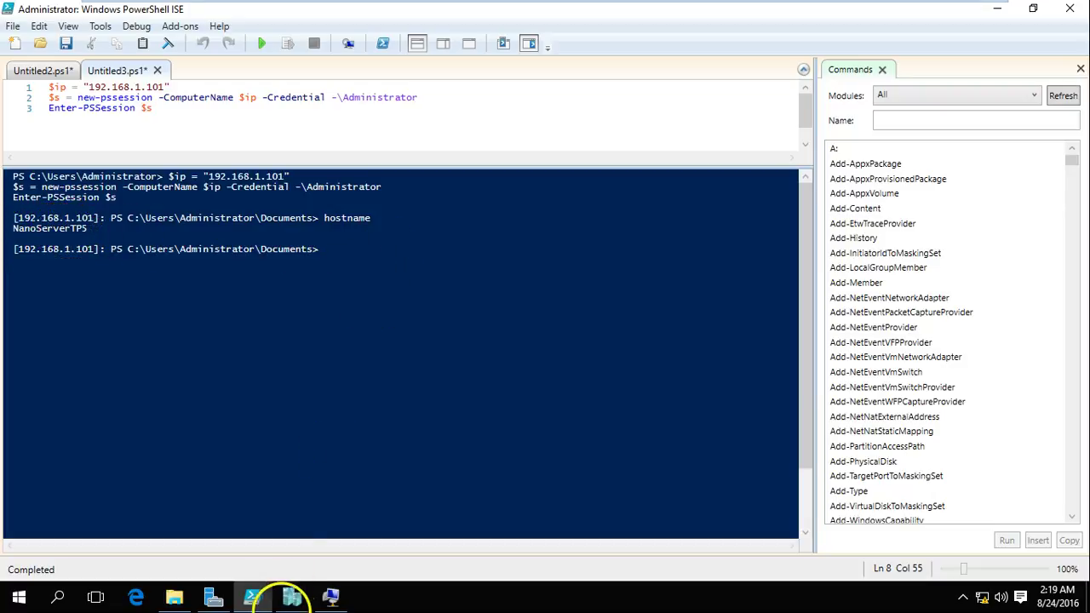
click(330, 598)
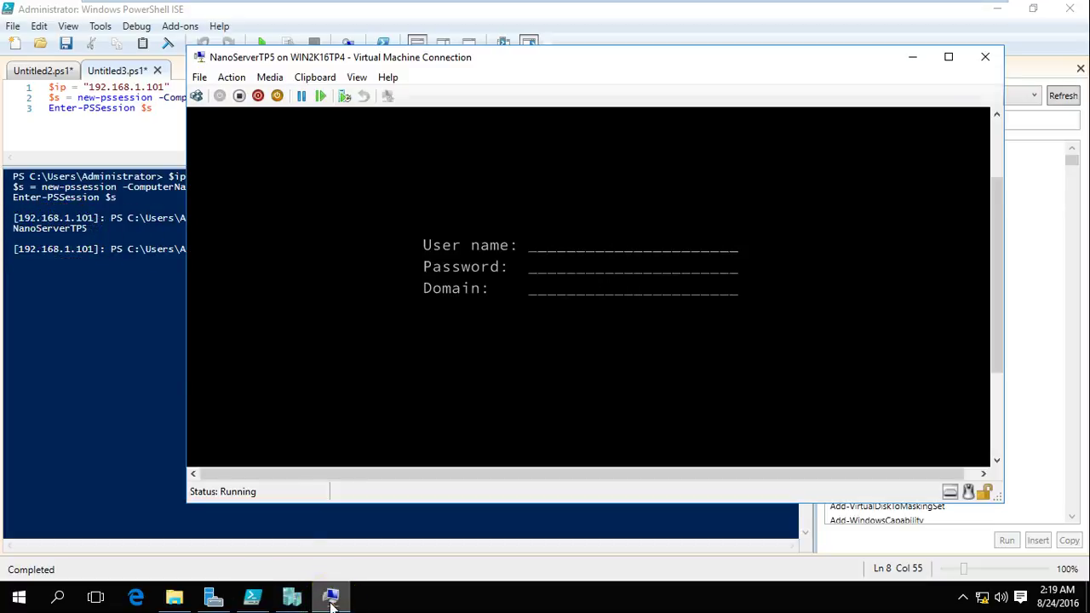
click(330, 600)
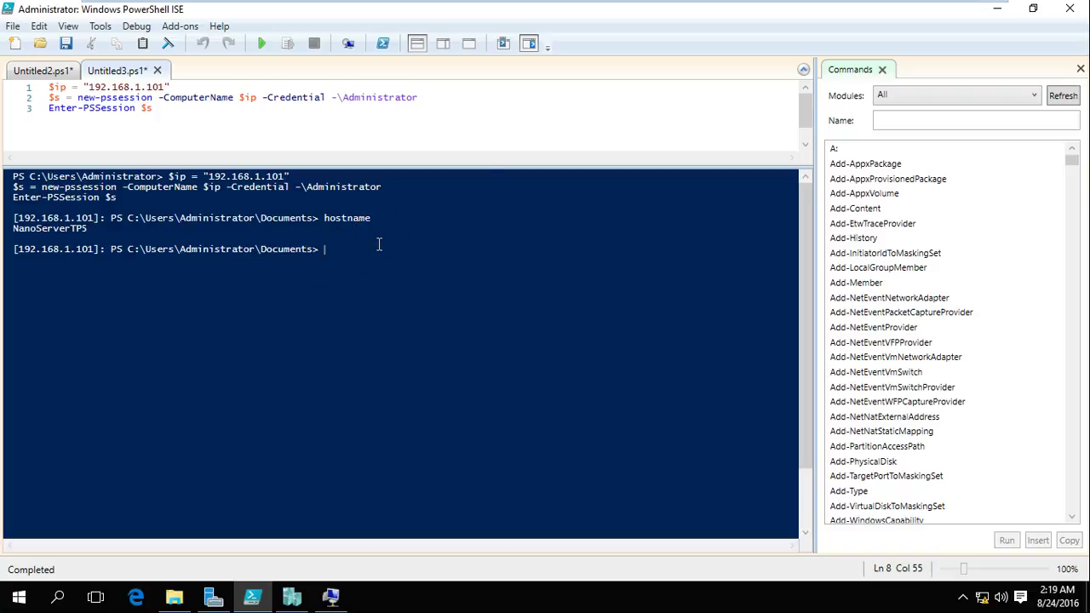
- Leave the virtual machine's full-screen view, switch to the PowerPoint slide show and advance to the closing slide
mouse_move(588, 8)
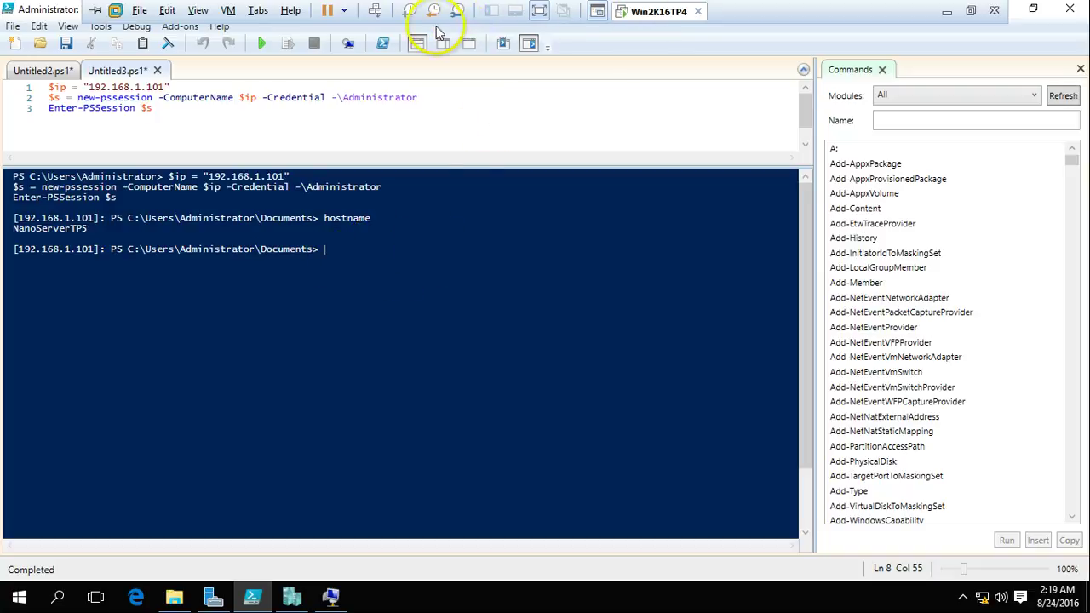
click(539, 11)
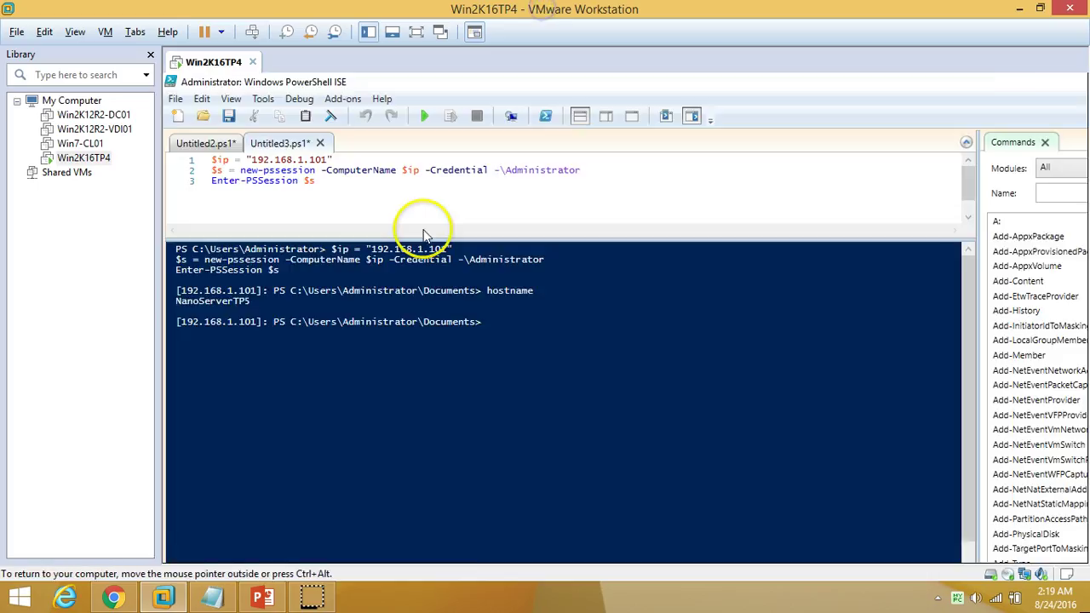
click(264, 599)
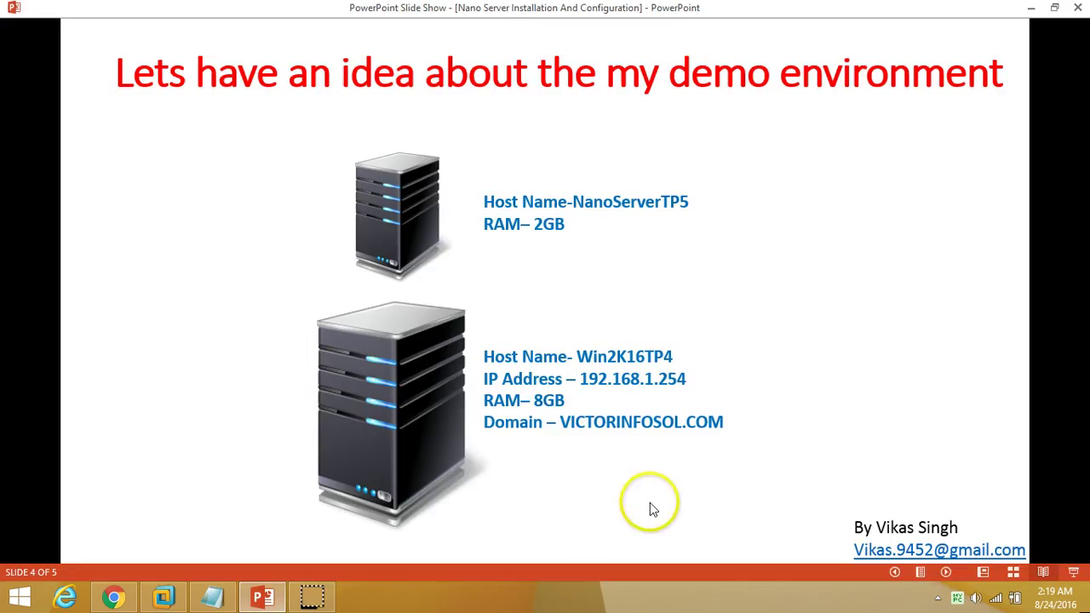
click(947, 570)
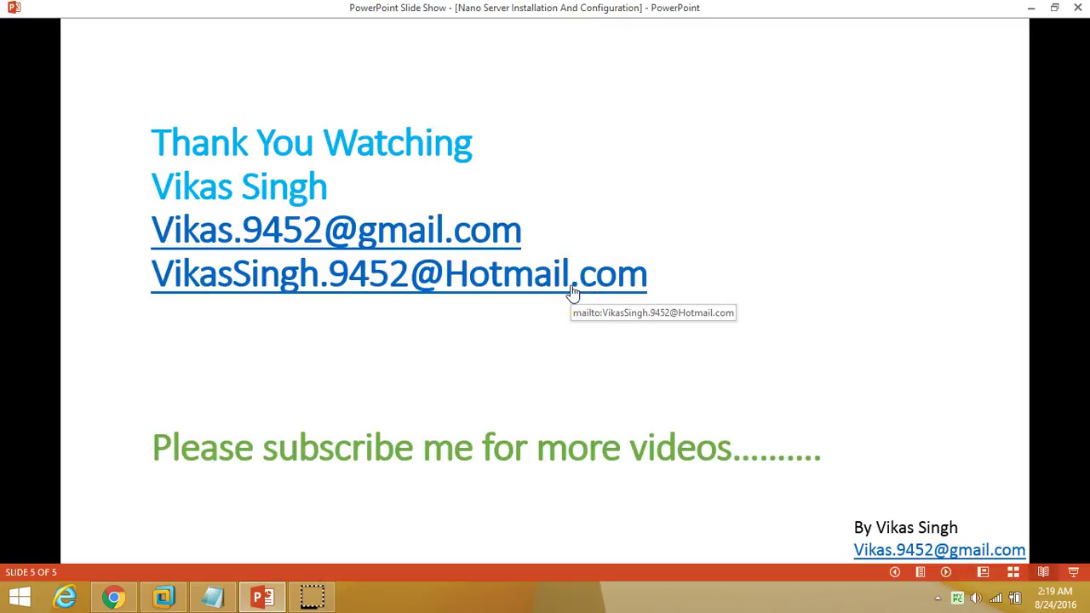